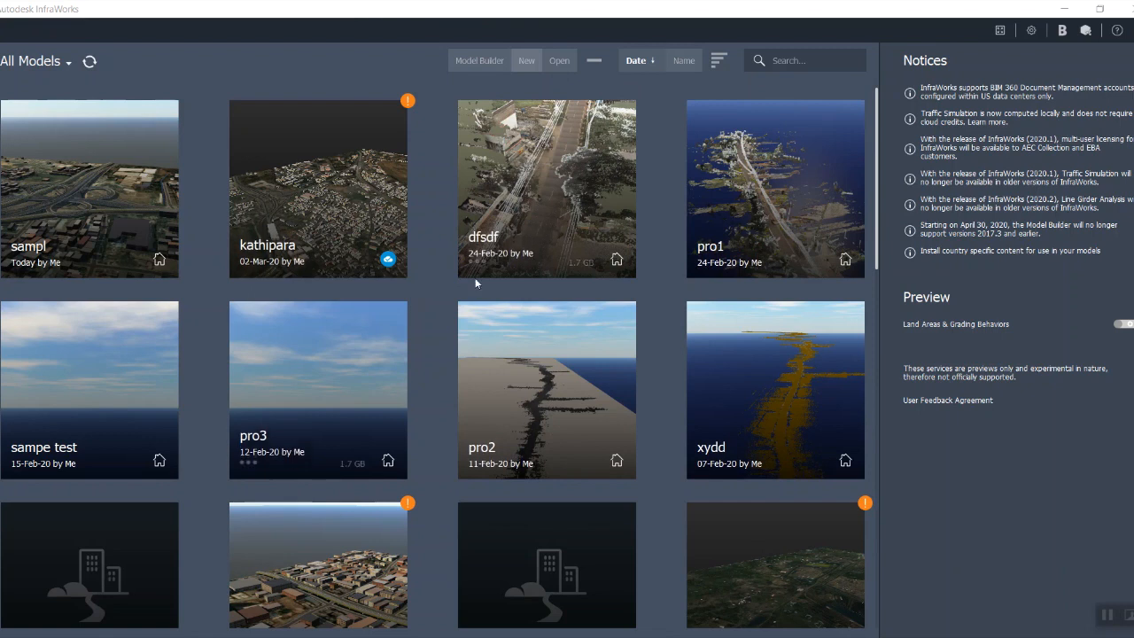
Open Model Builder, search for the location "guindy" and go to Guindy Race Course, Chennai
left_click(487, 69)
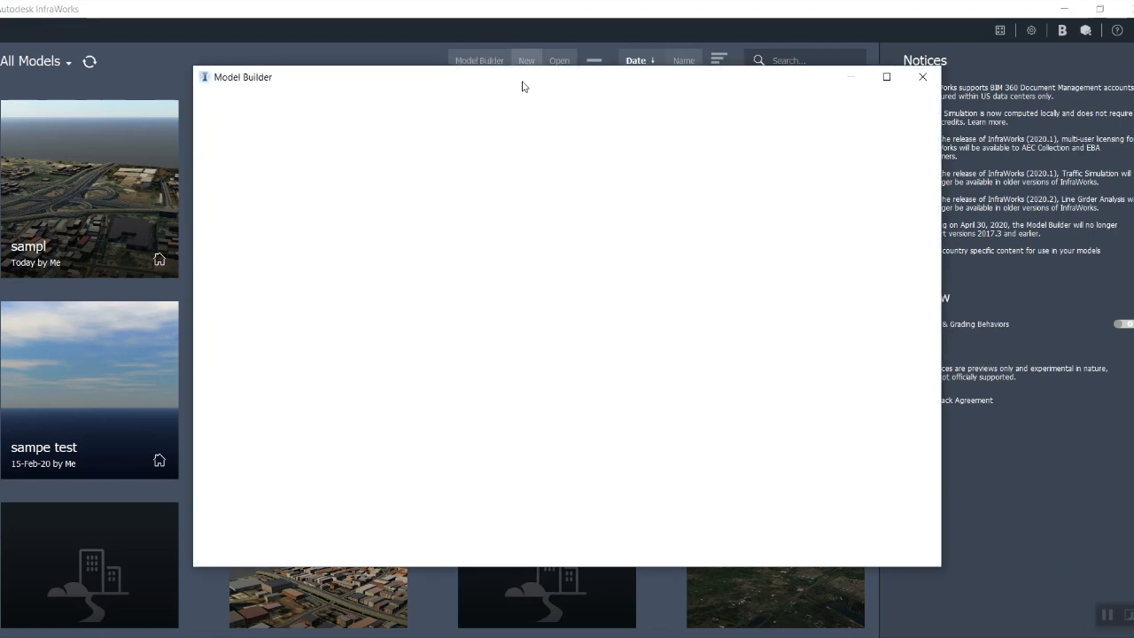
left_click_drag(522, 86, 336, 72)
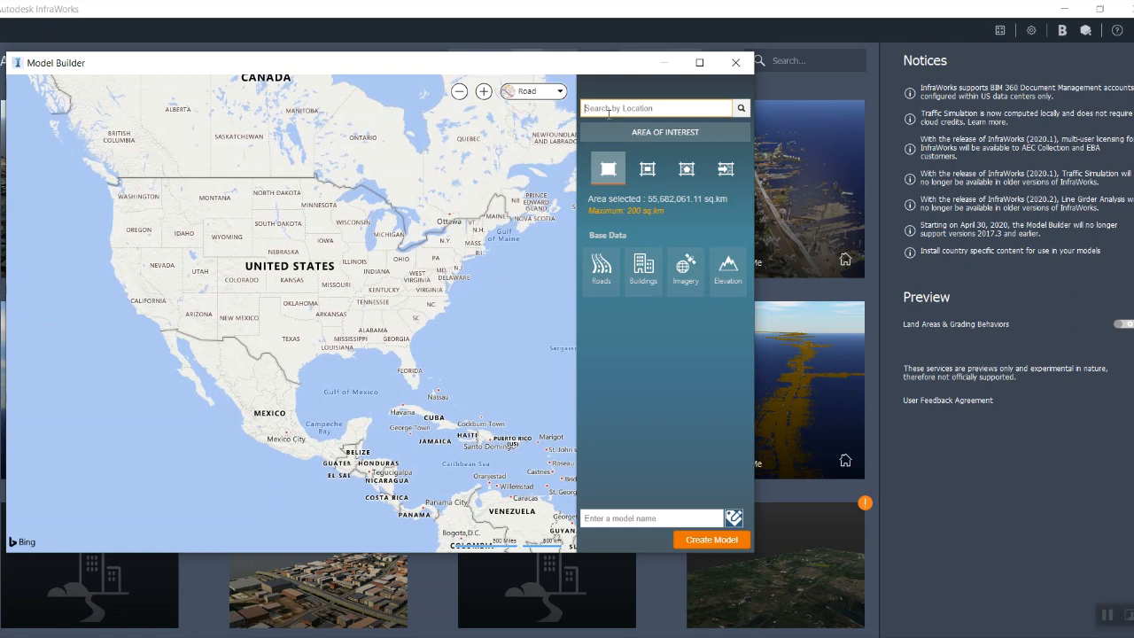
type("guindy")
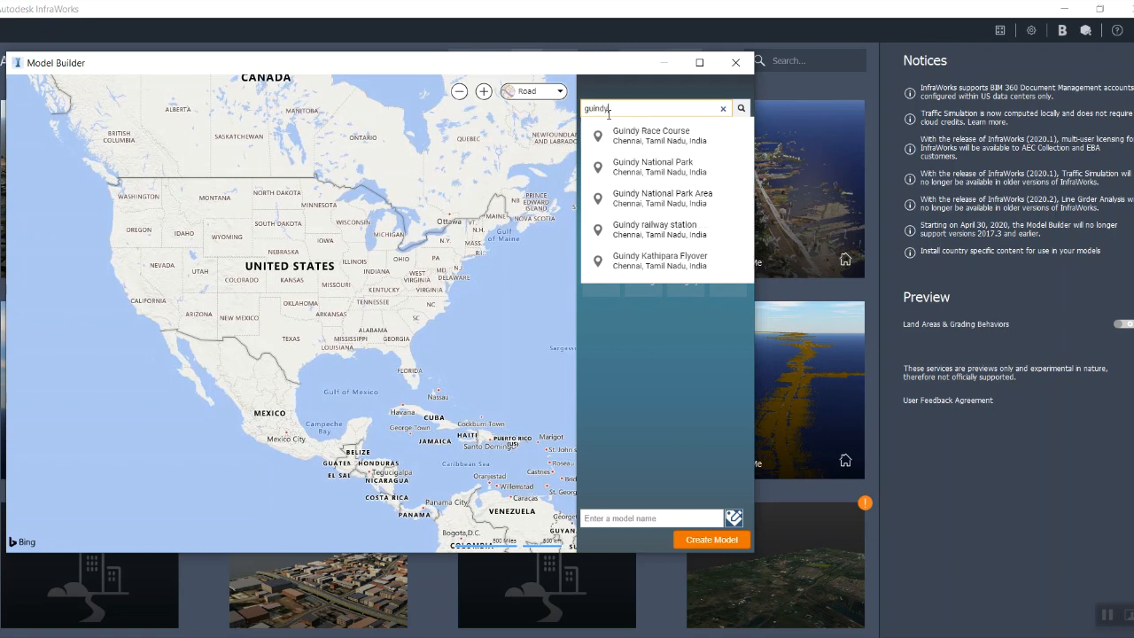
left_click(638, 140)
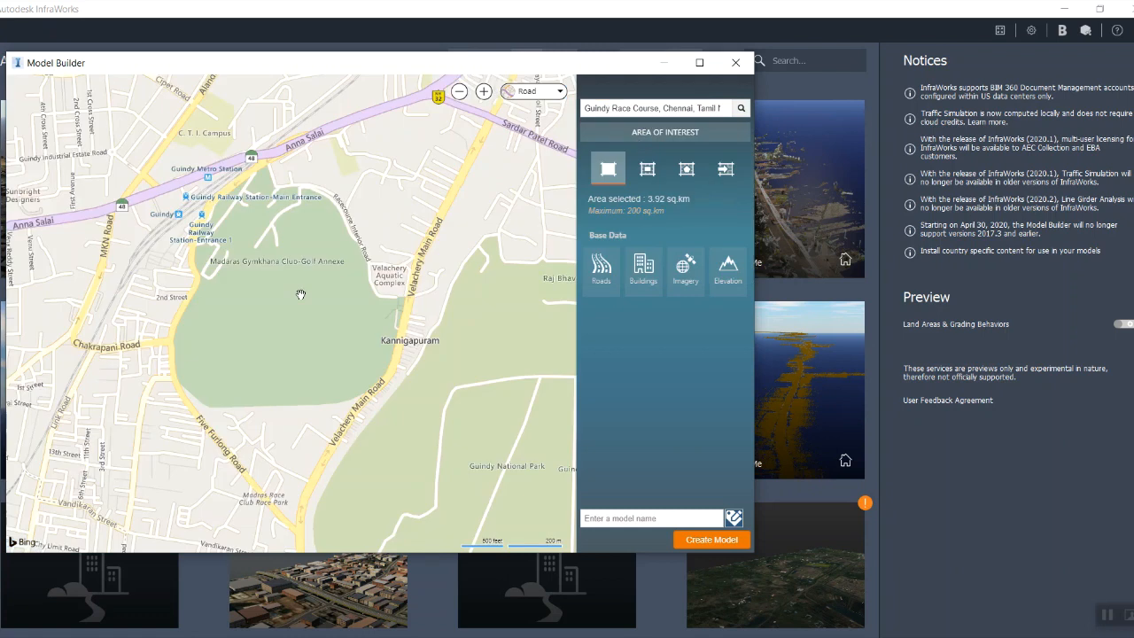
Draw a rectangular area of interest of about 6.81 sq km around Guindy, covering the race course and the Anna Salai area
scroll(301, 294, "down", 2)
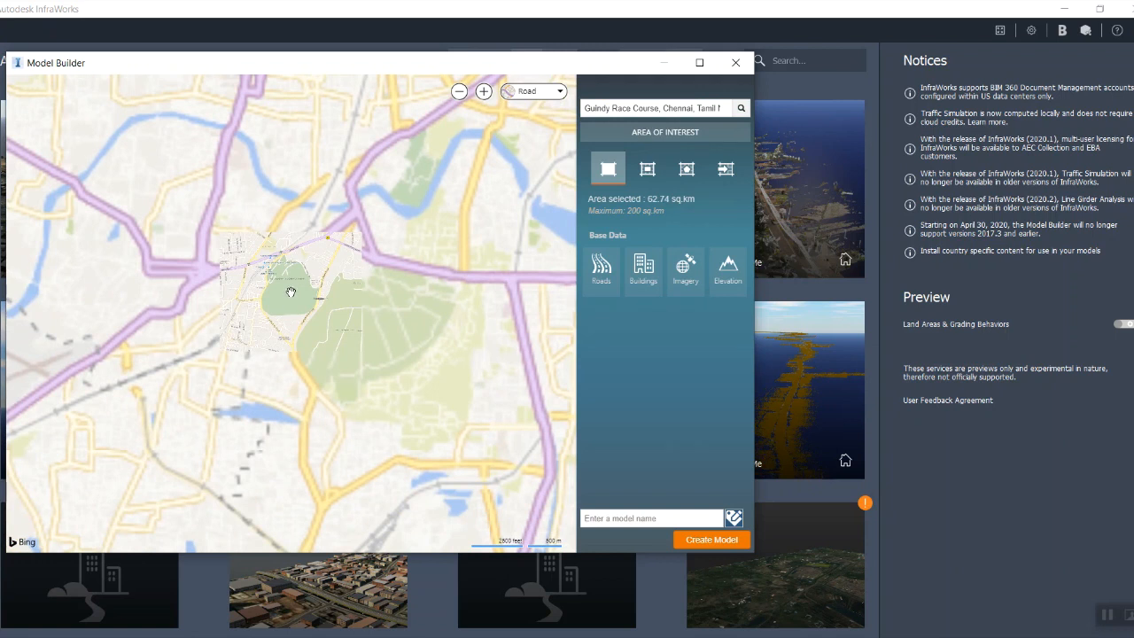
scroll(292, 293, "up", 2)
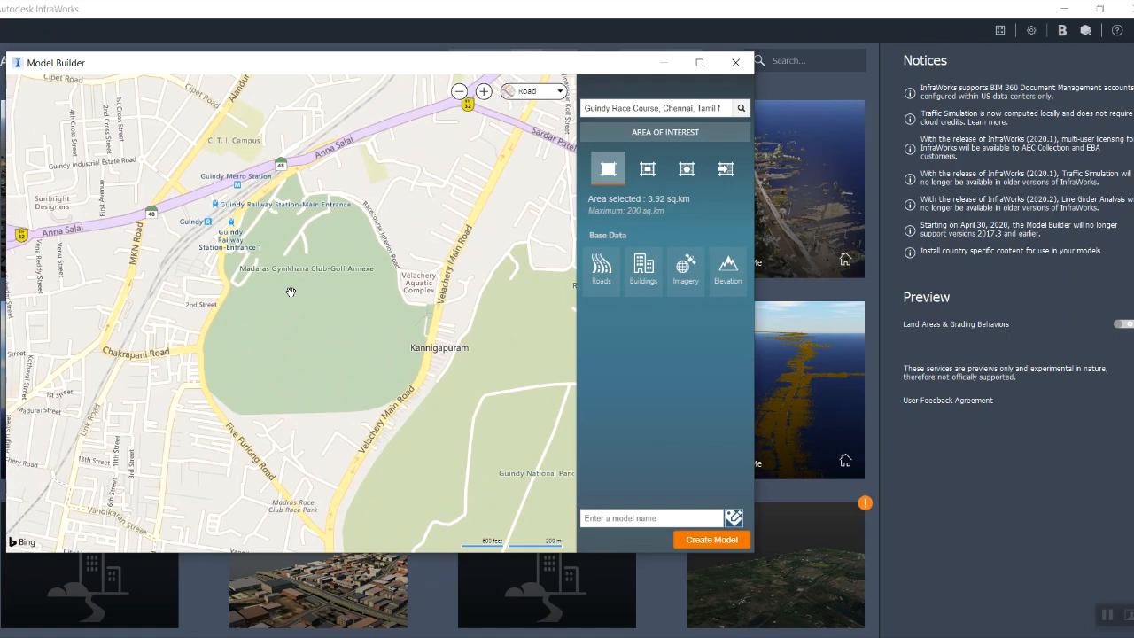
scroll(291, 293, "down", 1)
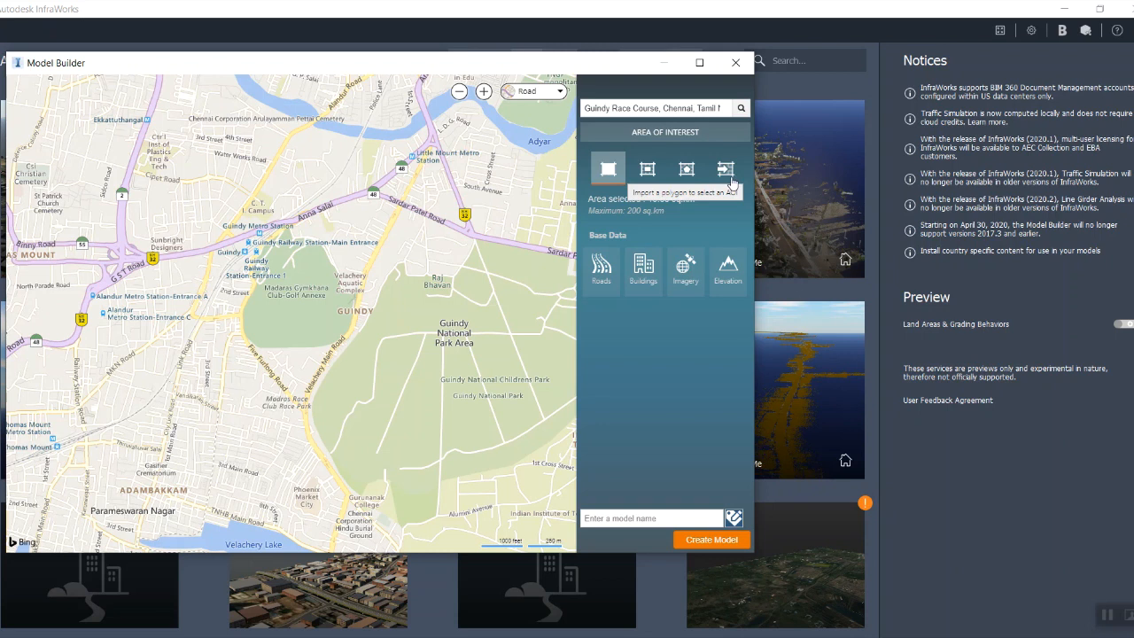
left_click(649, 177)
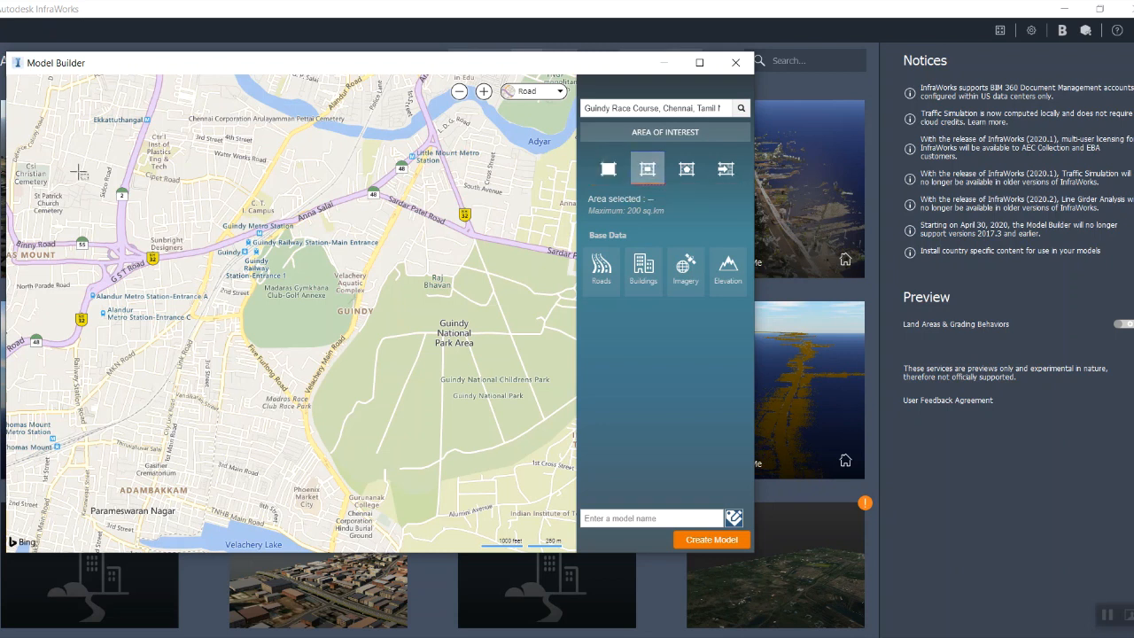
left_click_drag(29, 137, 411, 445)
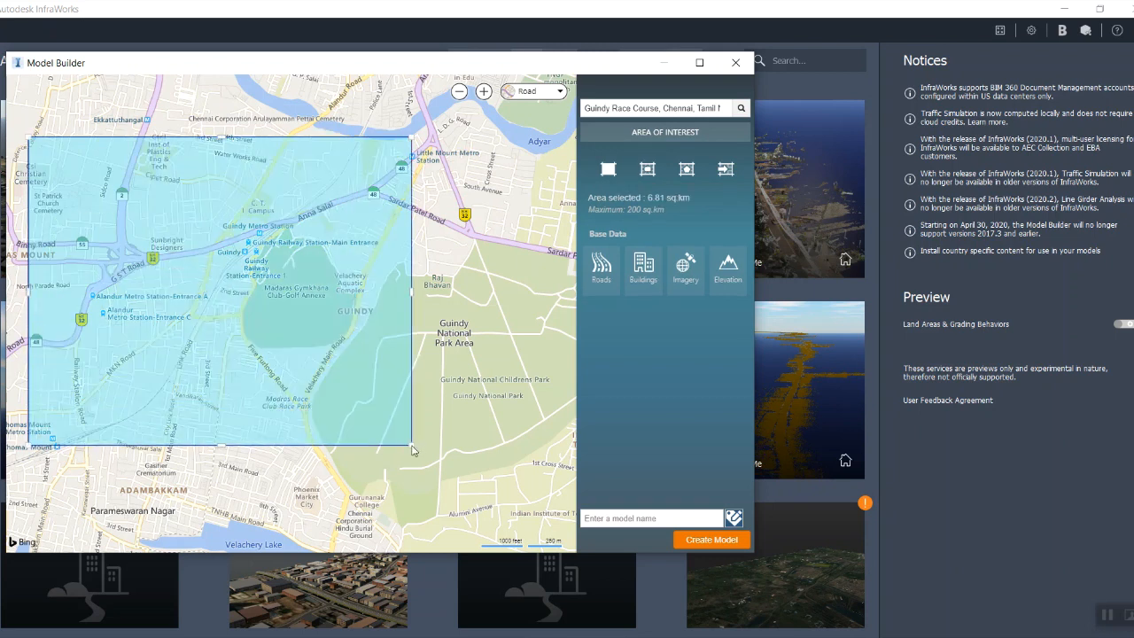
Name the model "sample" and try to create it from the selected area
left_click(586, 518)
type("sample")
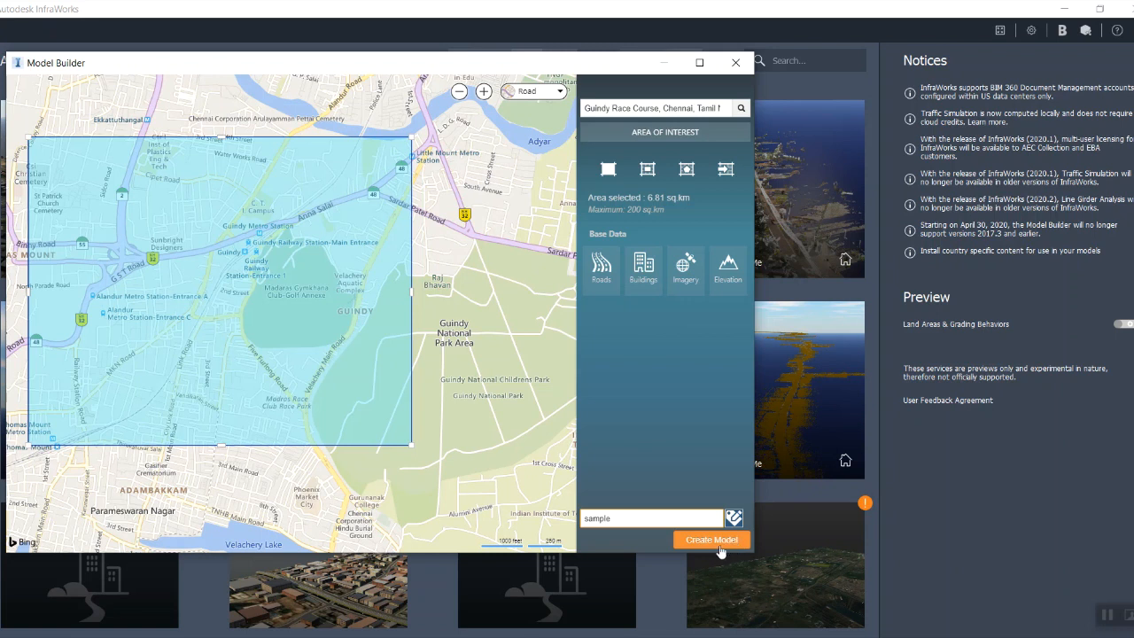
left_click(719, 543)
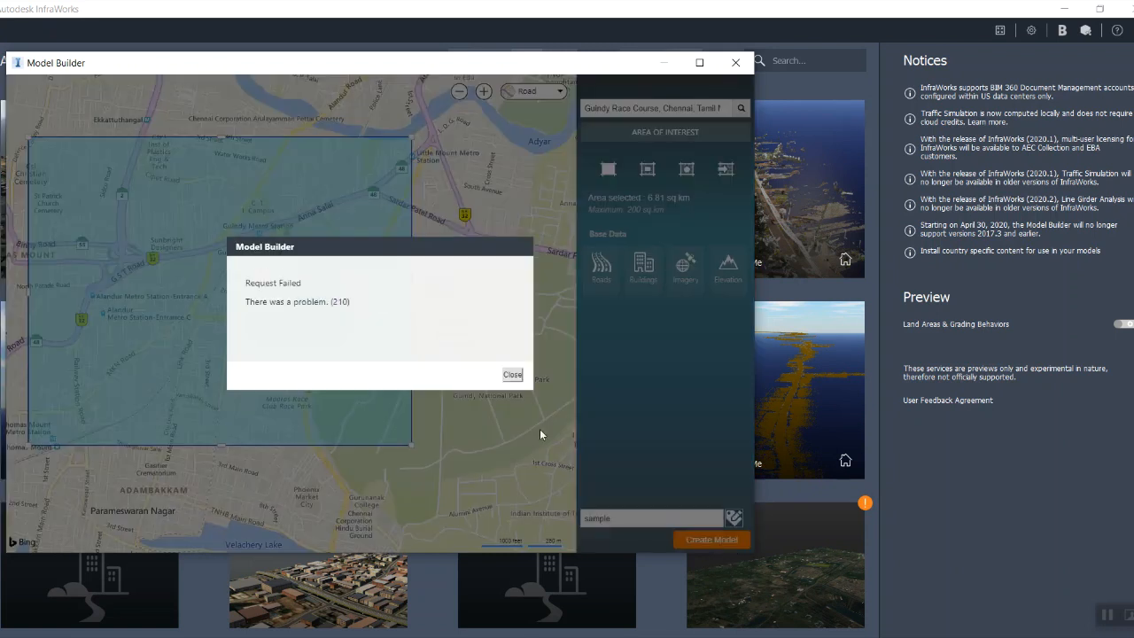
left_click(513, 376)
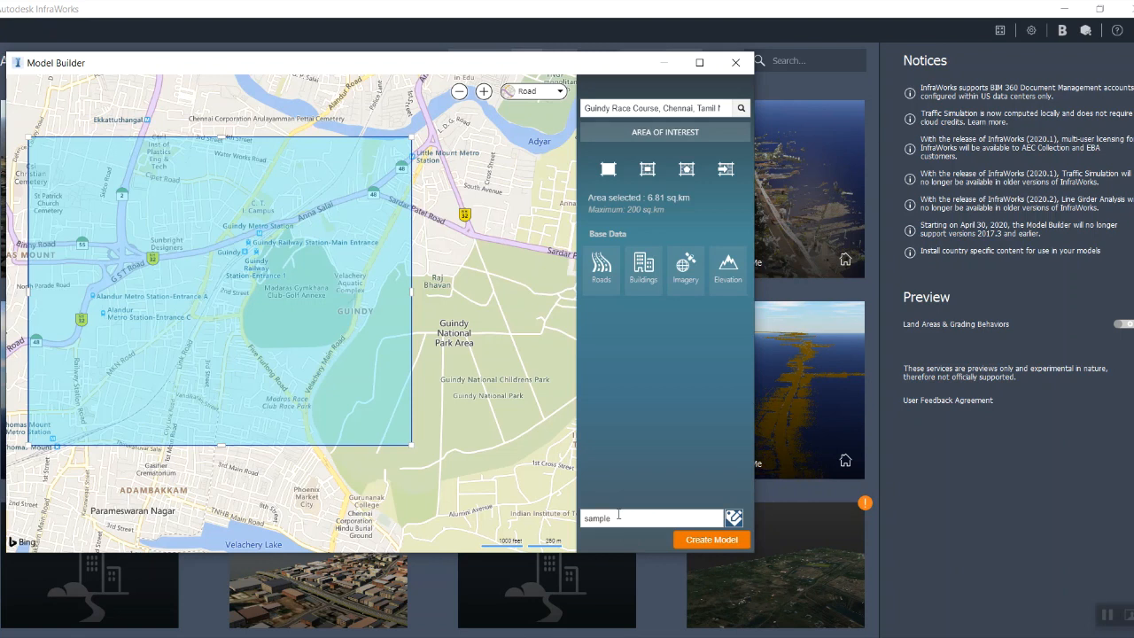
Change the model name to "samplee" and try to create the model again
type("e")
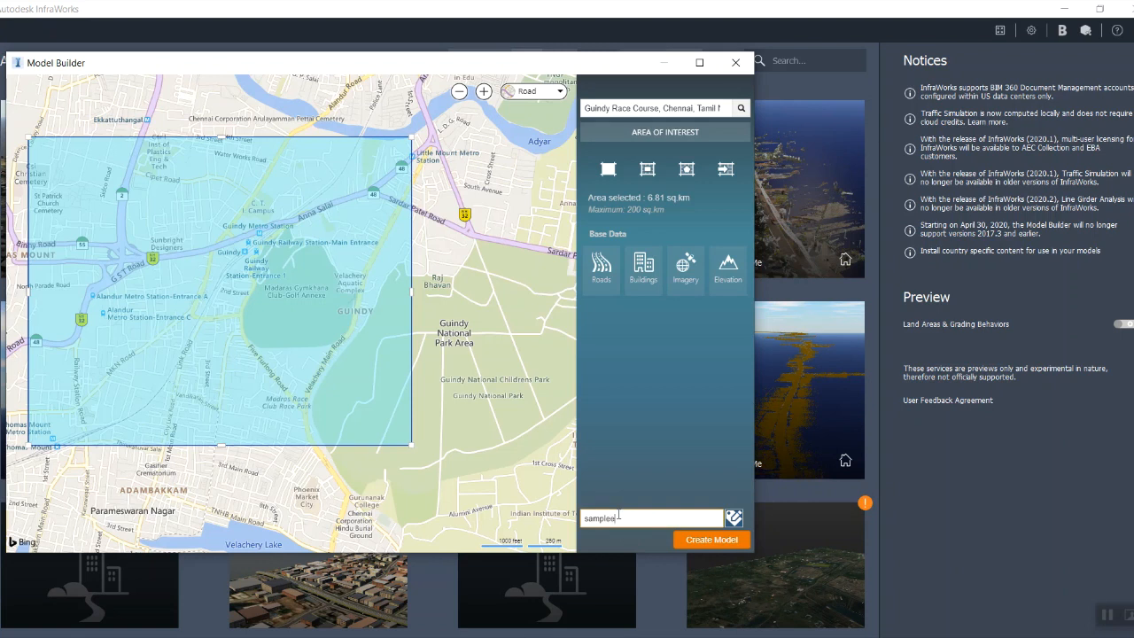
left_click(726, 544)
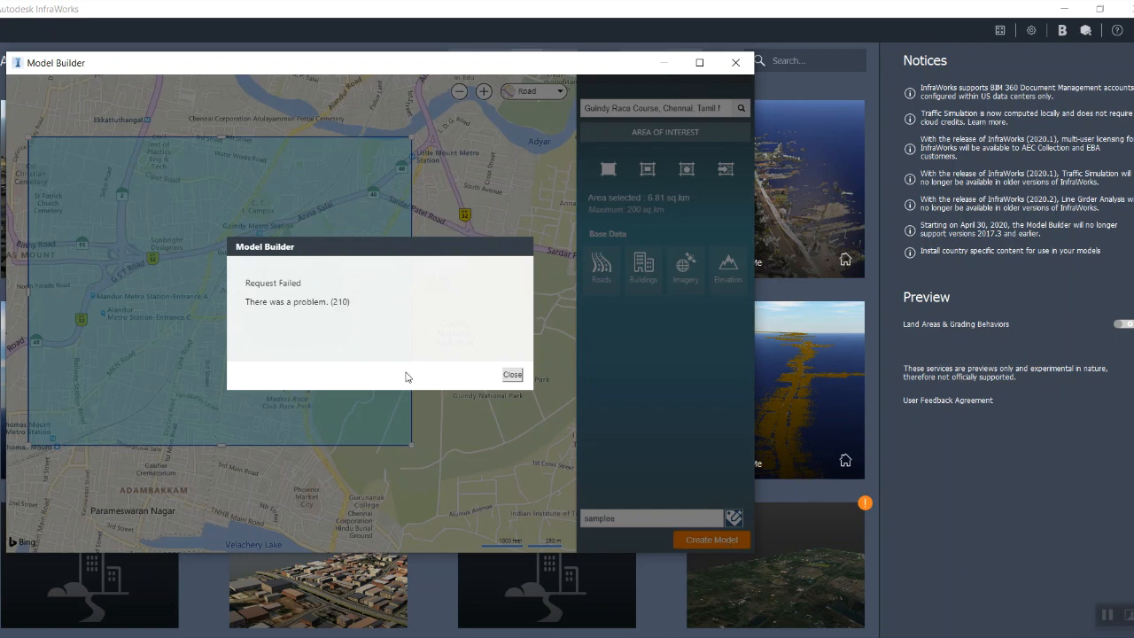
left_click(513, 375)
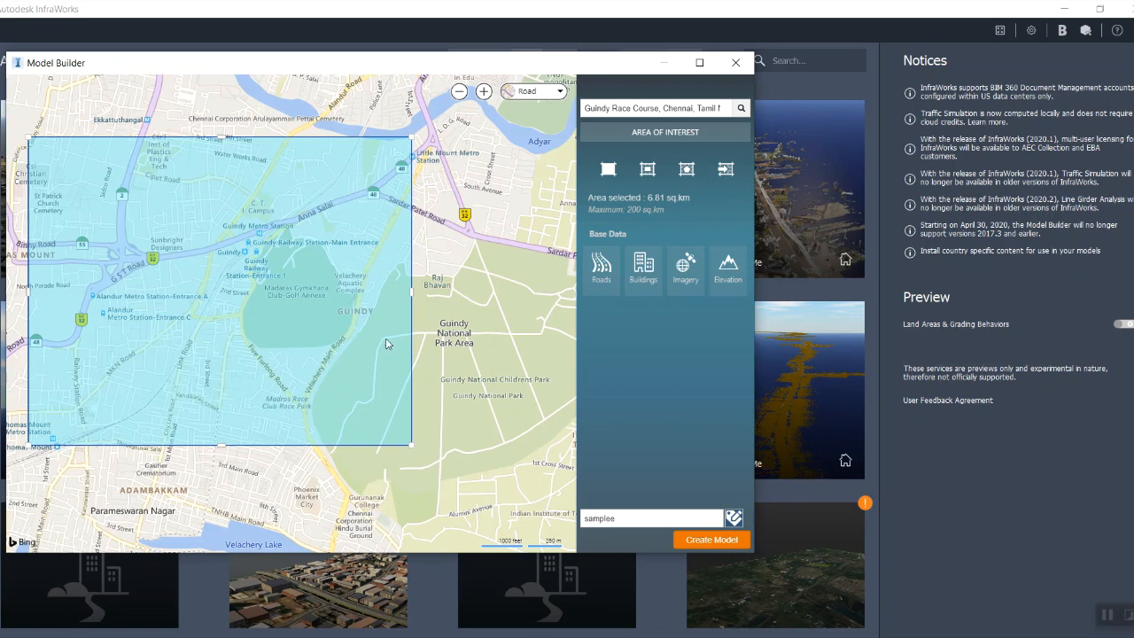
Shrink the area of interest to about 4.64 sq km and try to create the model under the name "sample"
left_click_drag(412, 444, 347, 388)
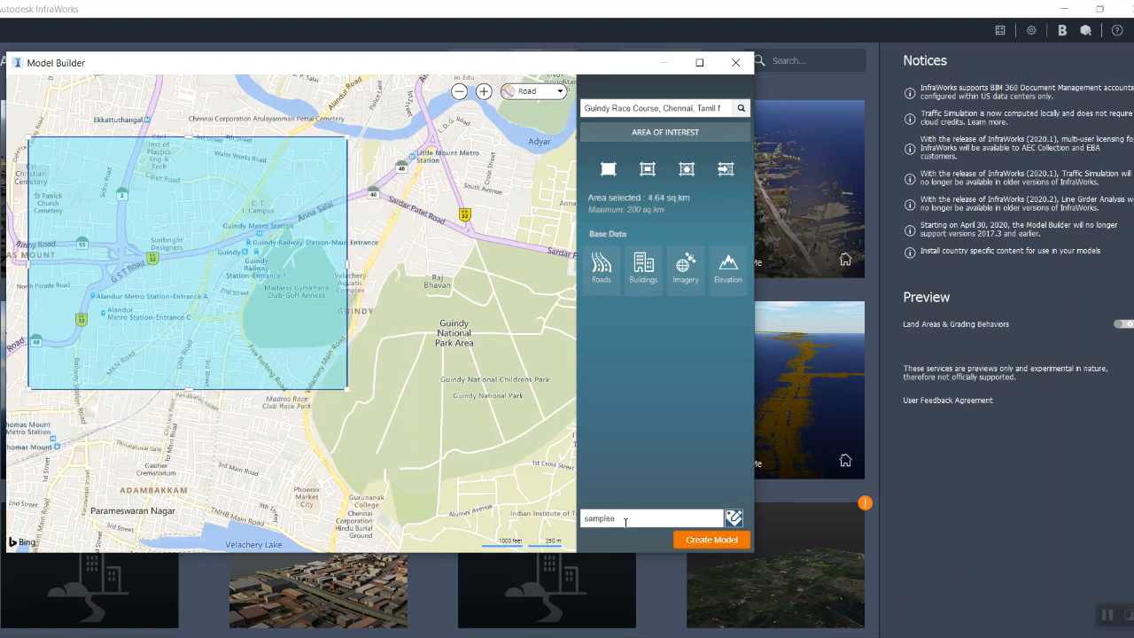
key("BackSpace")
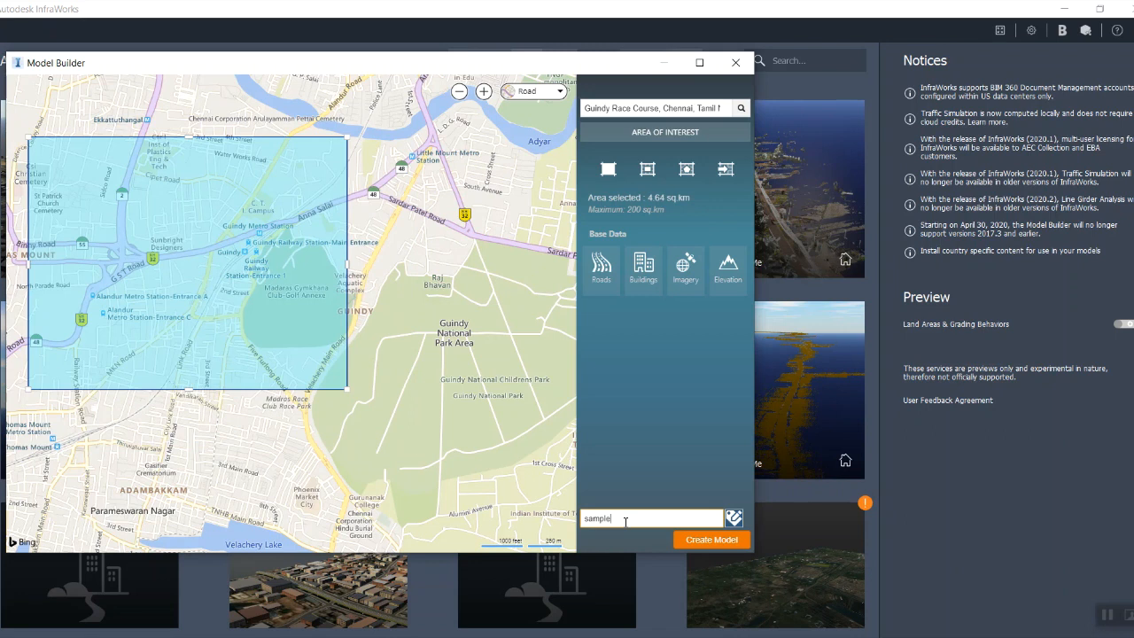
left_click(734, 546)
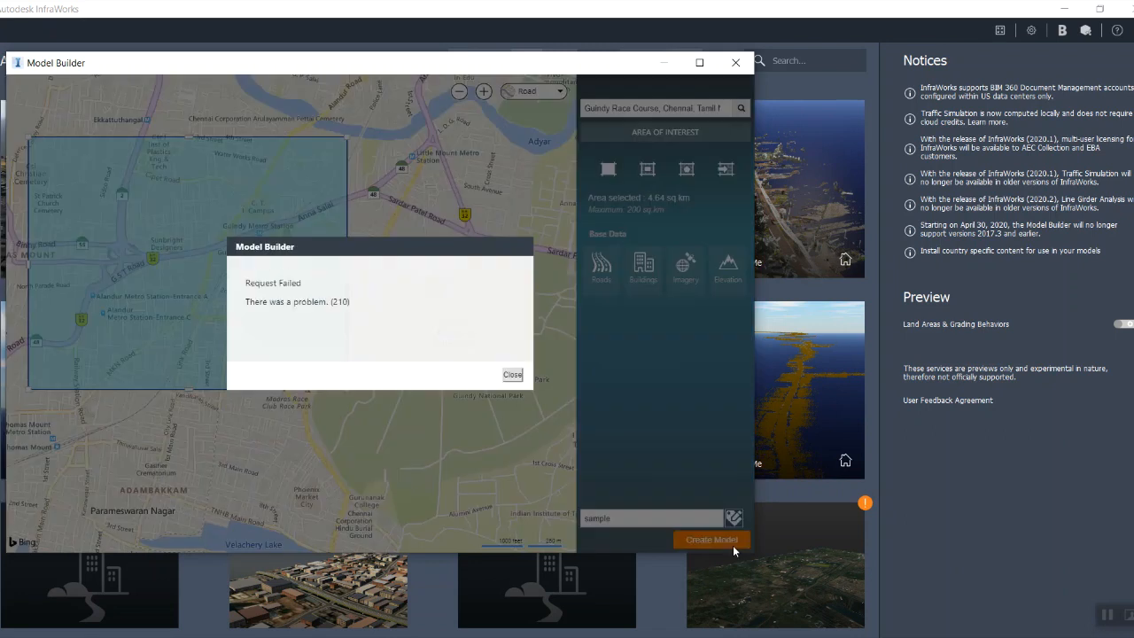
left_click(512, 376)
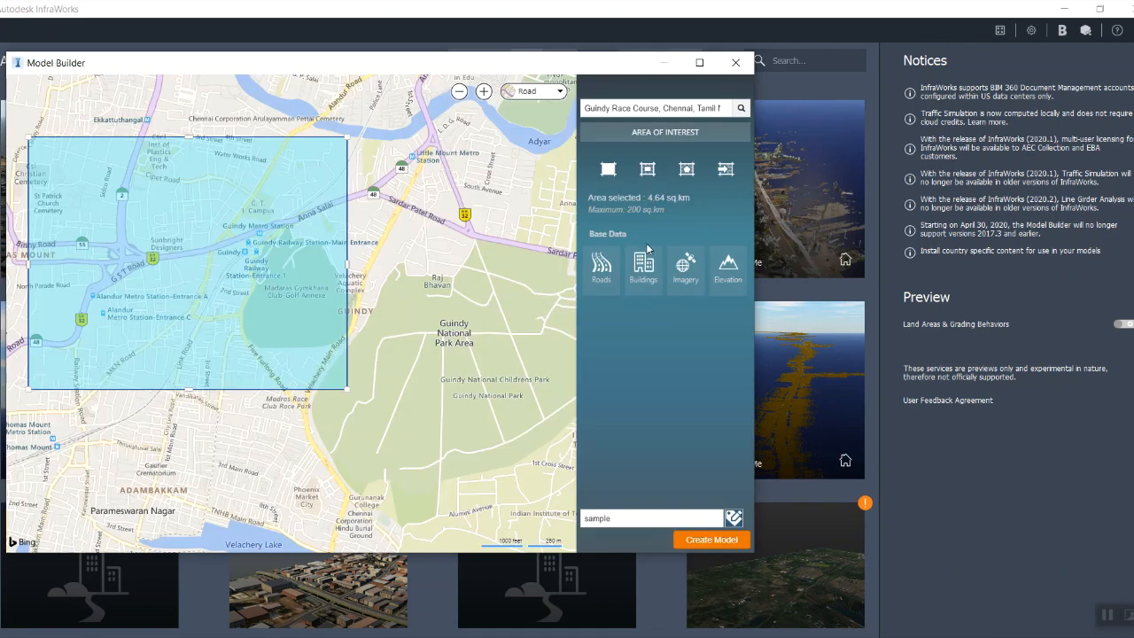
left_click(735, 62)
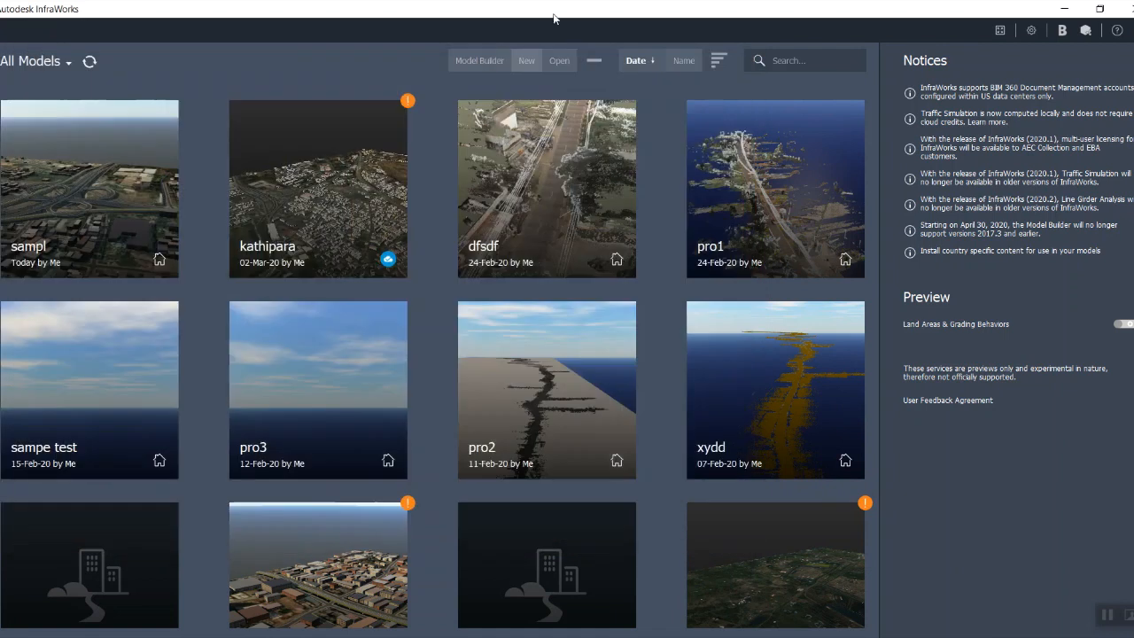
Reopen Model Builder, search for "guindy" and go to Guindy Race Course, Chennai
left_click(479, 60)
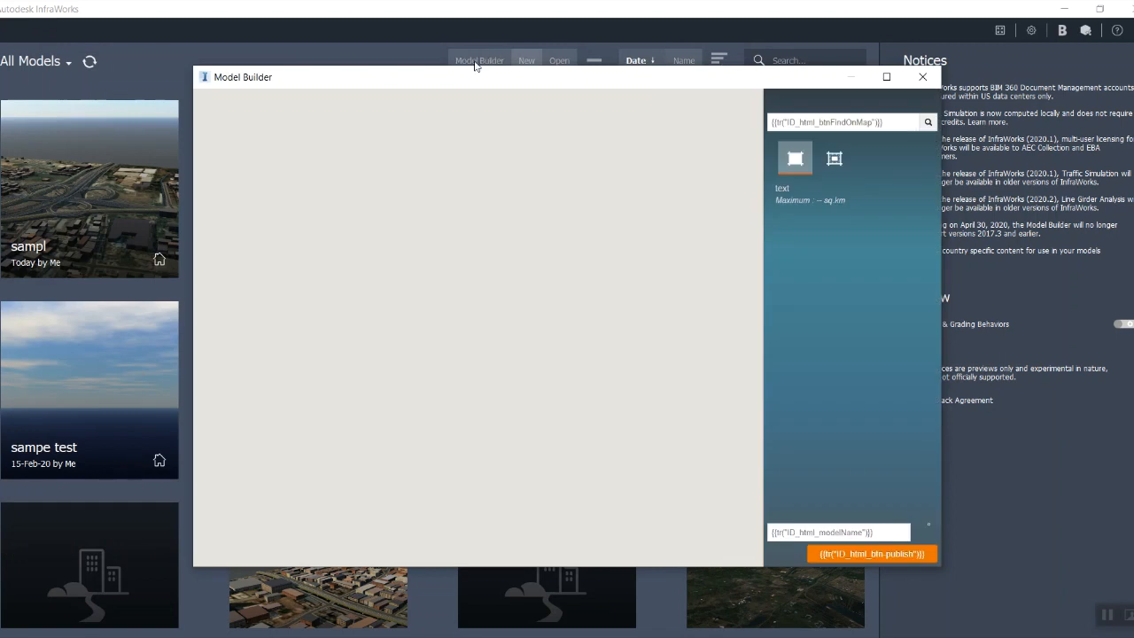
left_click_drag(463, 83, 278, 82)
left_click(614, 120)
type("sam")
key("BackSpace")
key("BackSpace")
key("BackSpace")
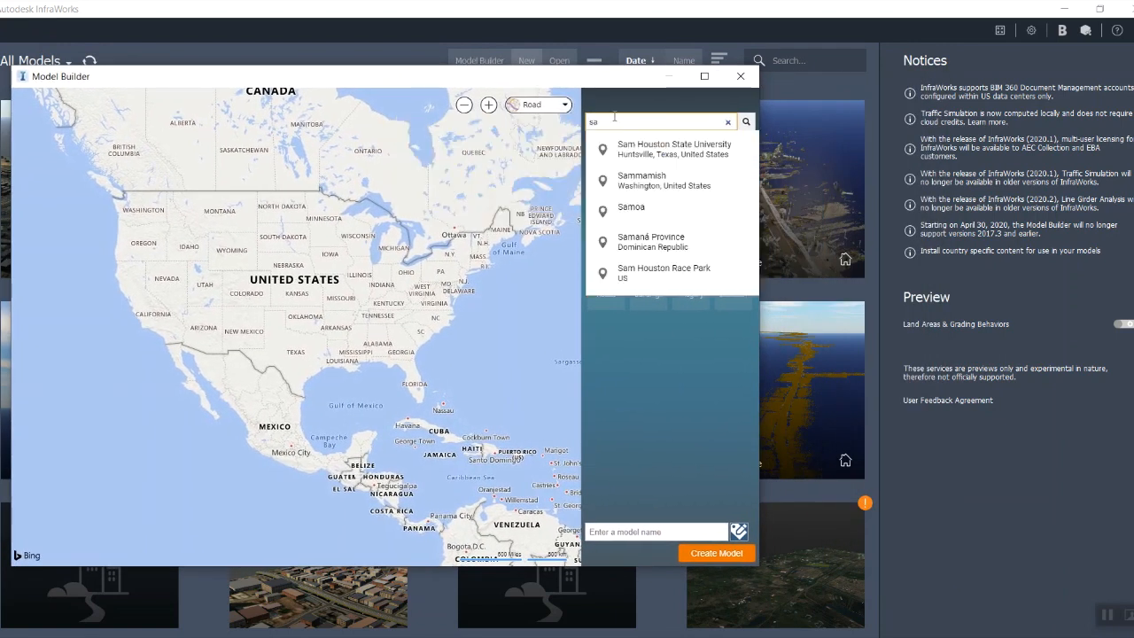
type("guindy")
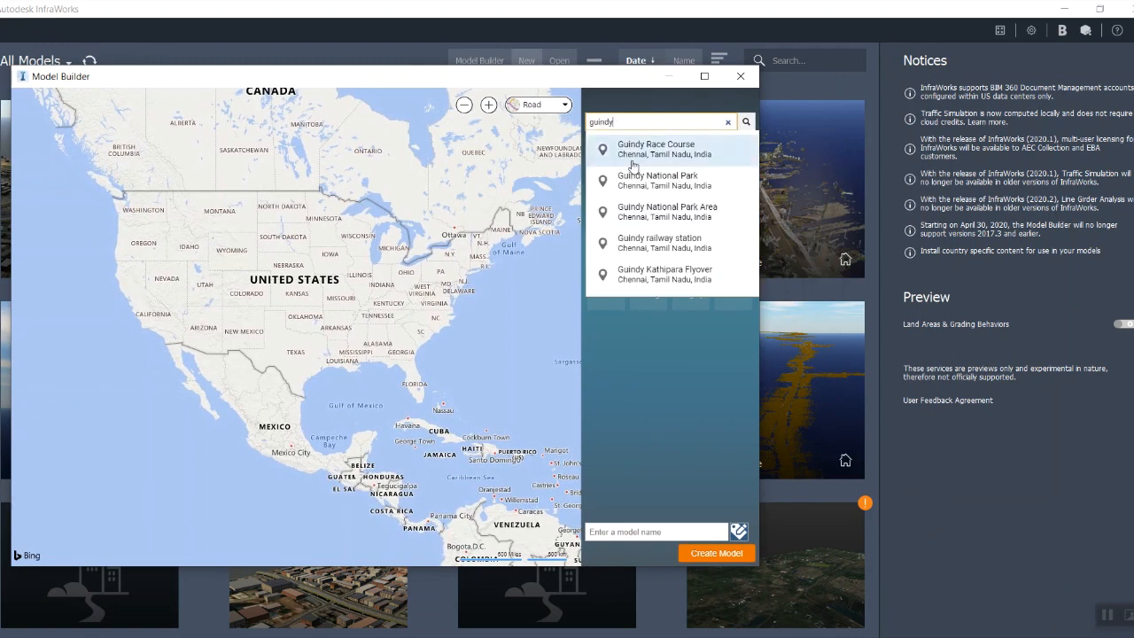
left_click(633, 163)
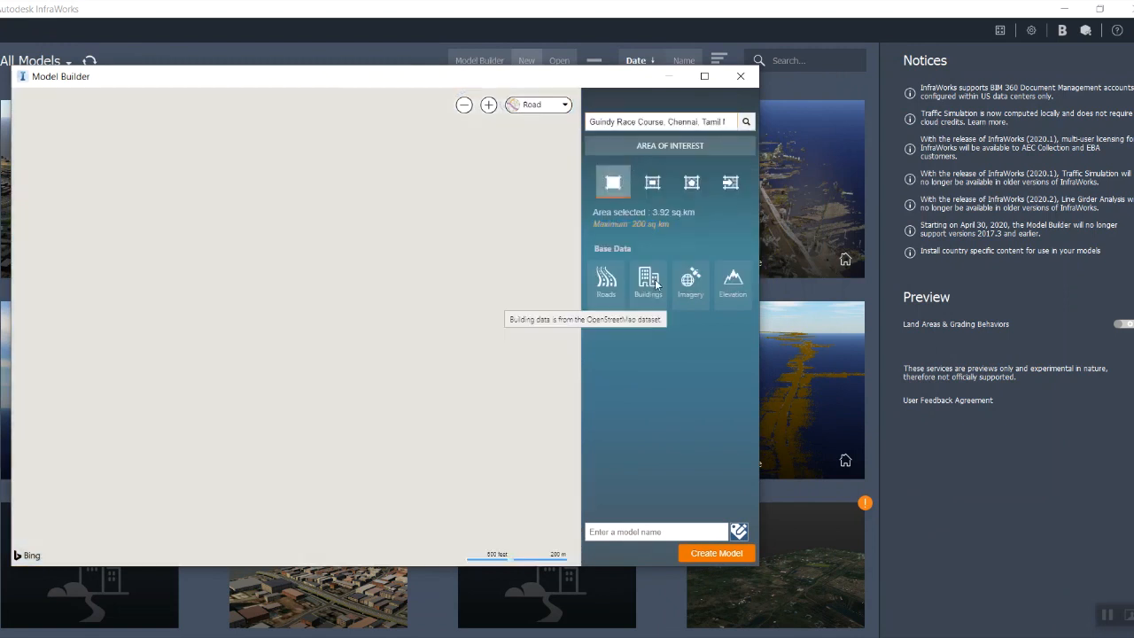
Draw a new rectangular area of interest of about 4.33 sq km around the Guindy race course
left_click(652, 181)
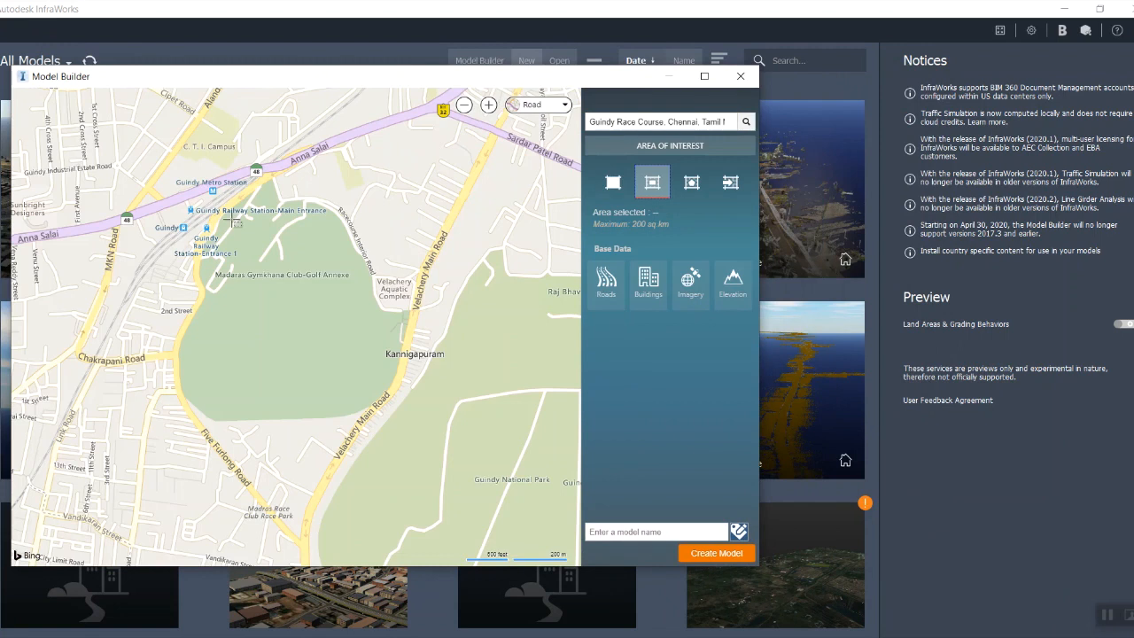
scroll(234, 217, "down", 3)
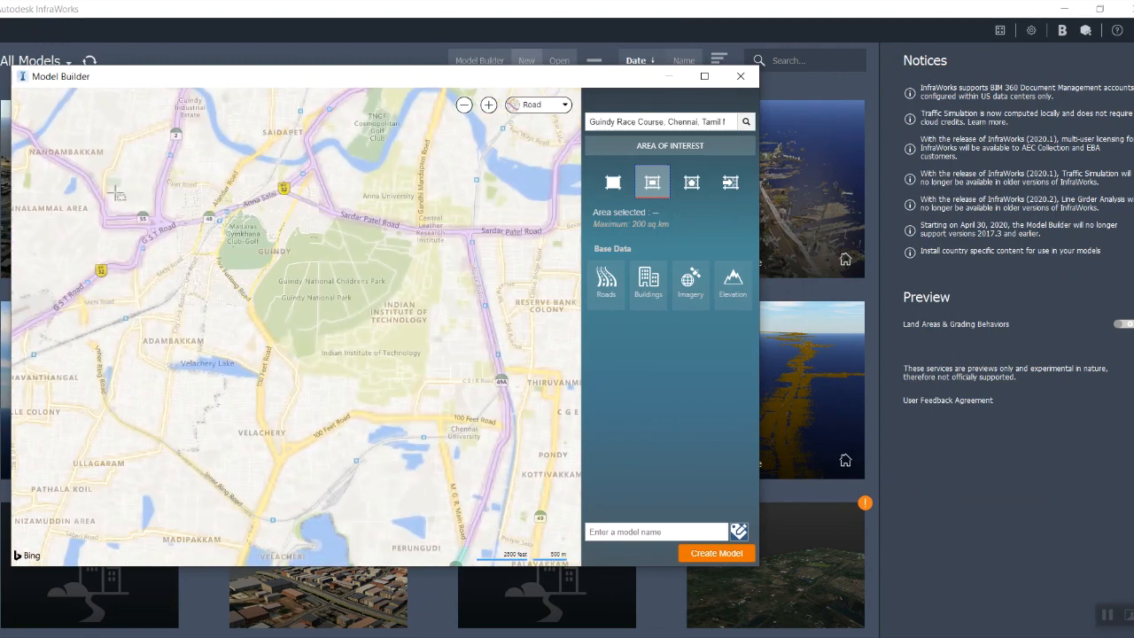
mouse_move(115, 192)
left_mouse_down()
mouse_move(381, 397)
mouse_move(226, 301)
mouse_move(280, 306)
left_mouse_up()
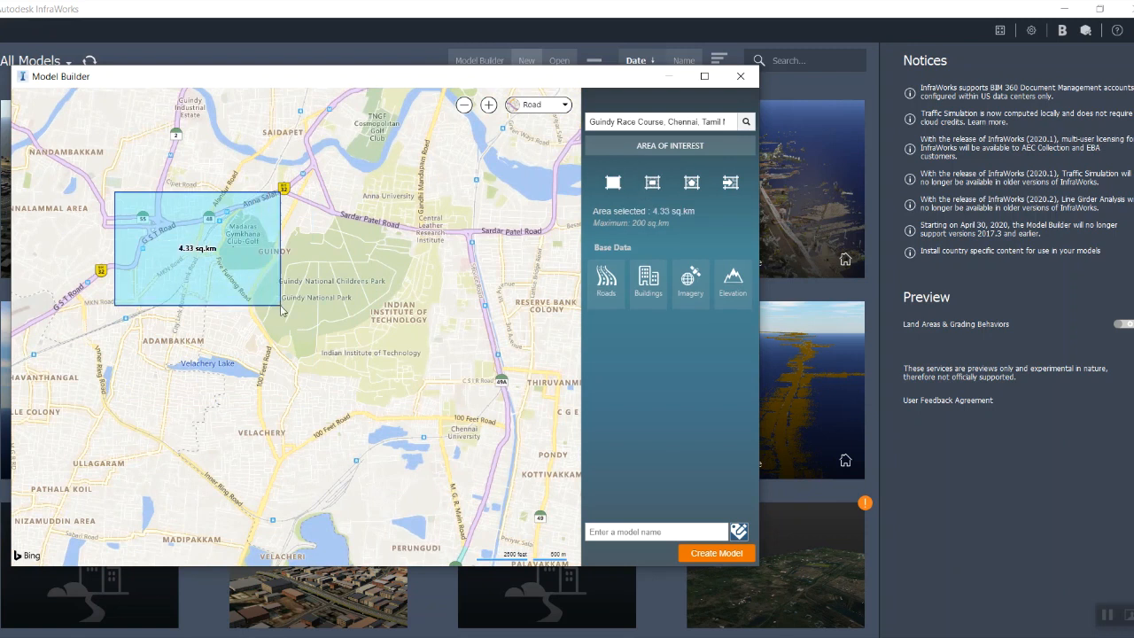
Name the model "samplee" and try to create it from the newly drawn area
left_click(668, 526)
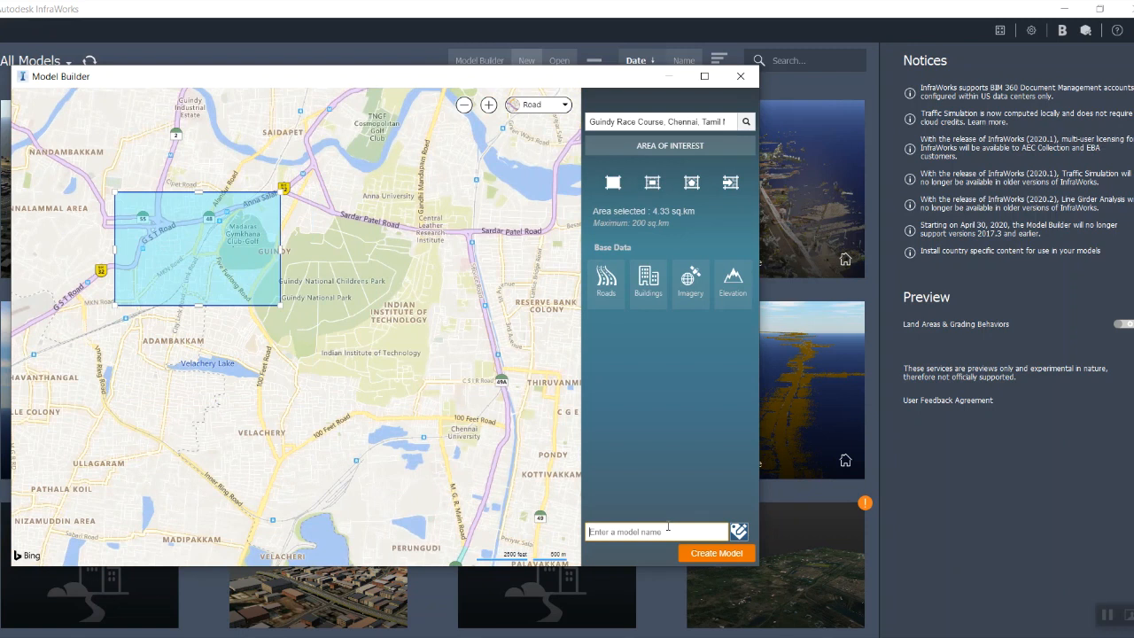
type("samplee")
left_click(708, 560)
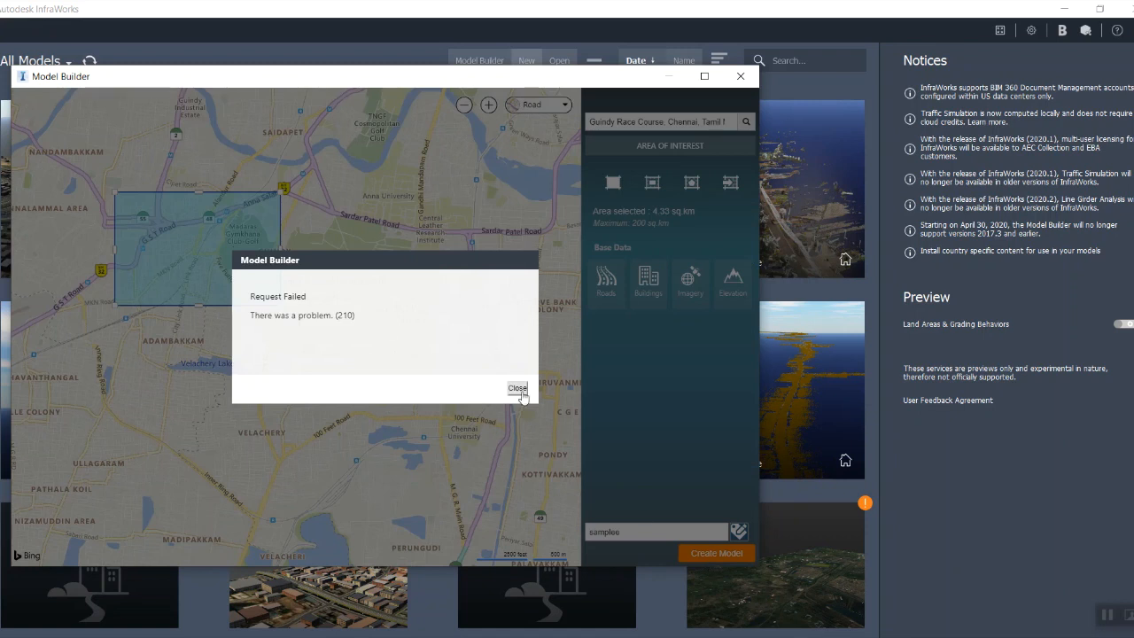
left_click(518, 389)
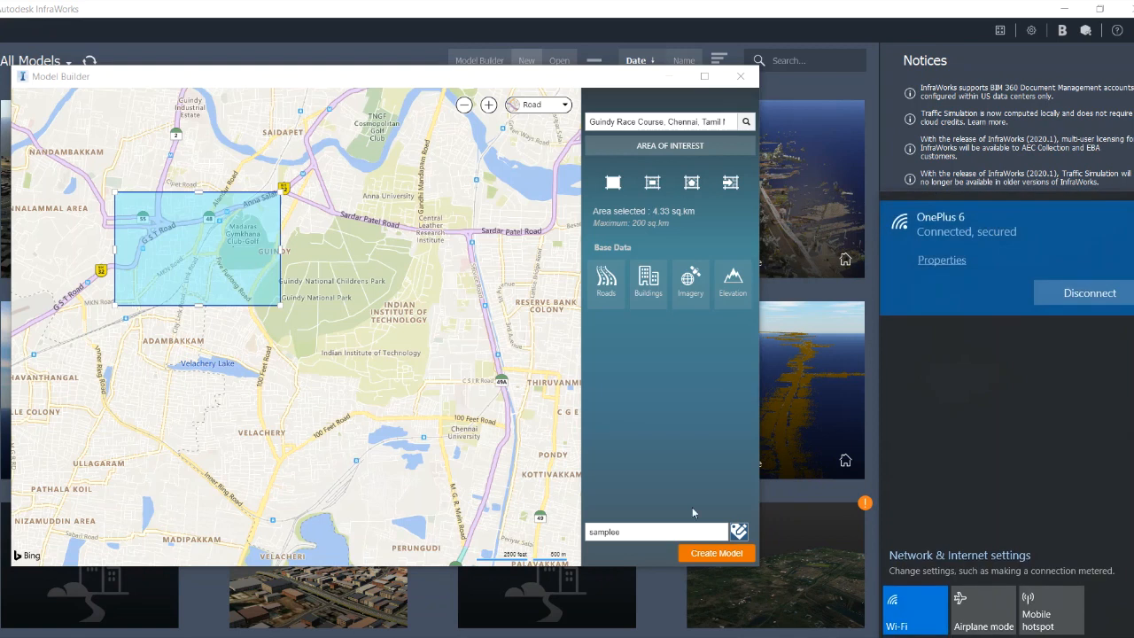
left_click(606, 402)
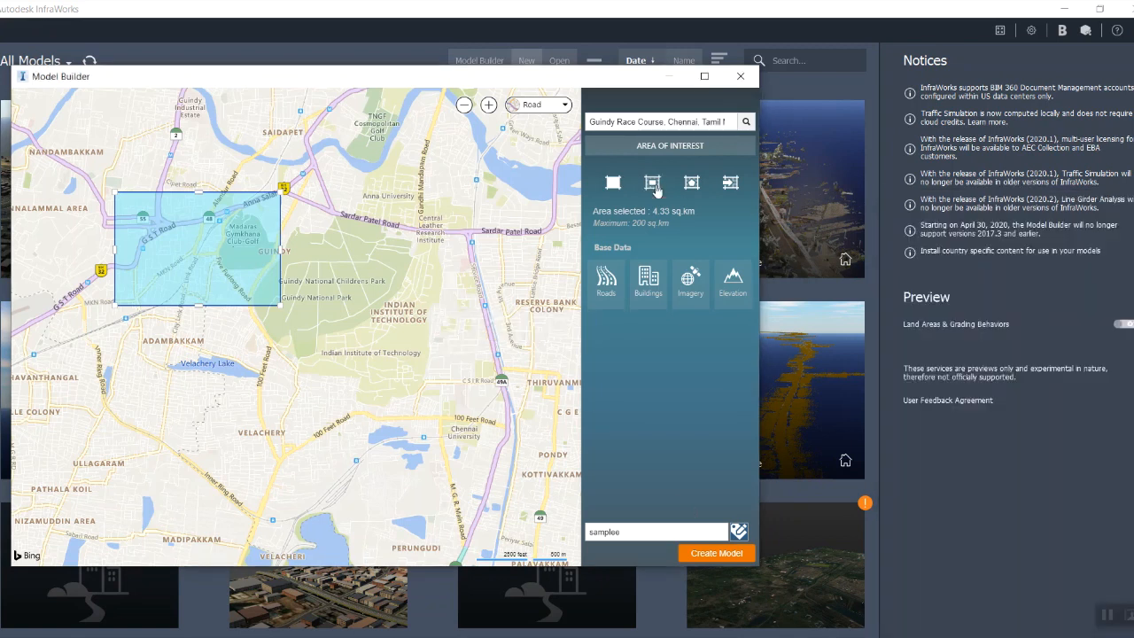
Redraw the rectangular area of interest around Guindy at about 6.99 sq km and try to create the model from it
left_click(656, 191)
left_click_drag(113, 193, 316, 343)
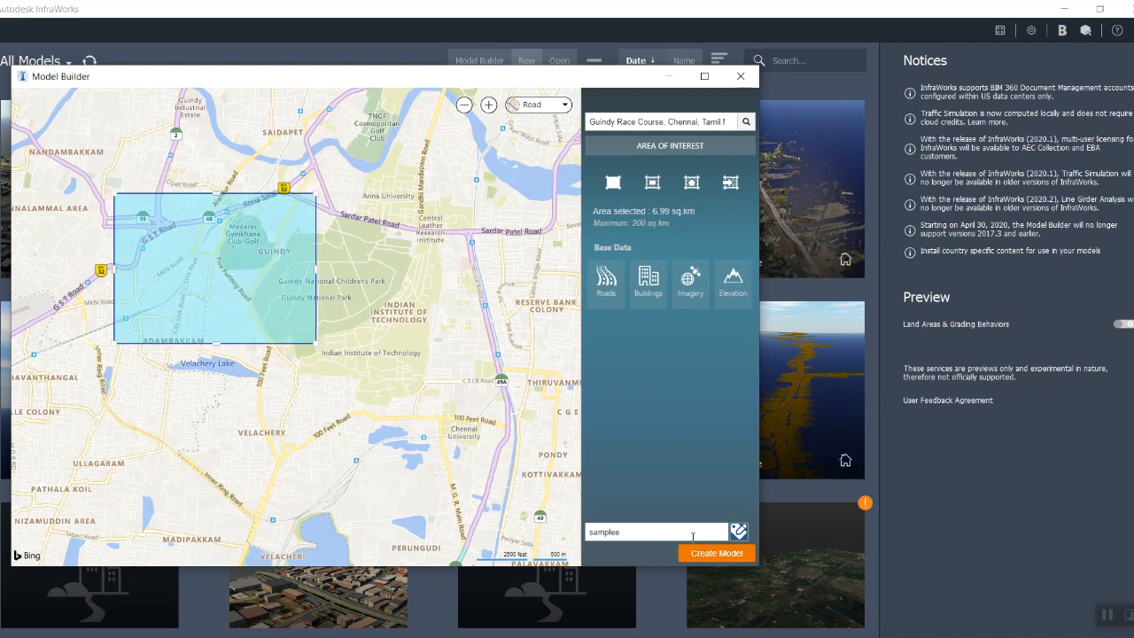
mouse_move(614, 282)
left_click(708, 554)
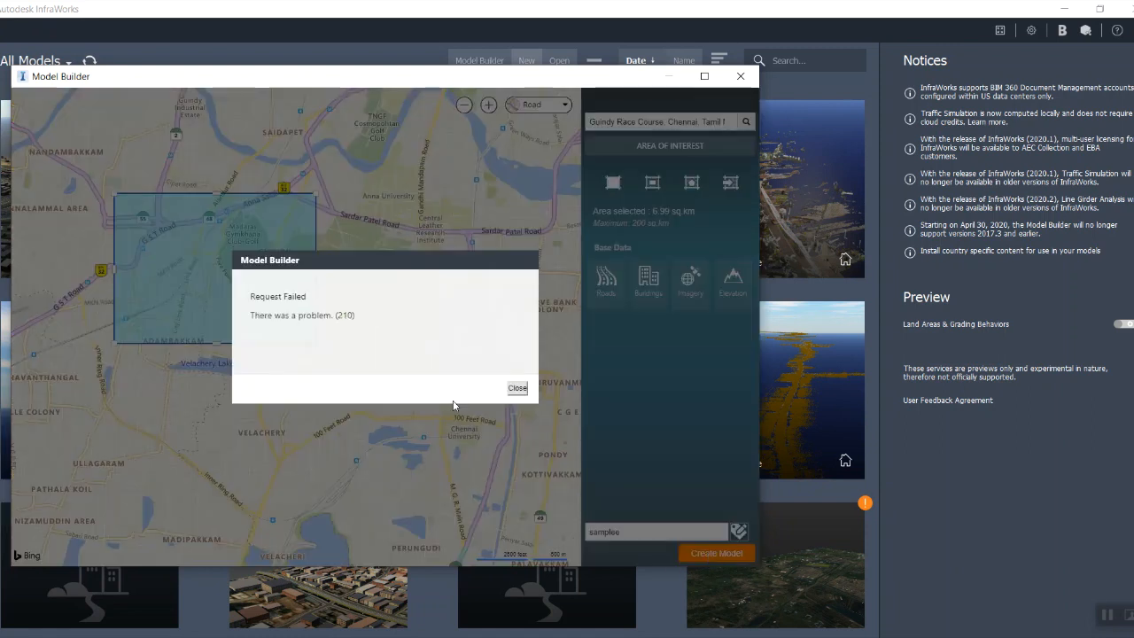
left_click(517, 389)
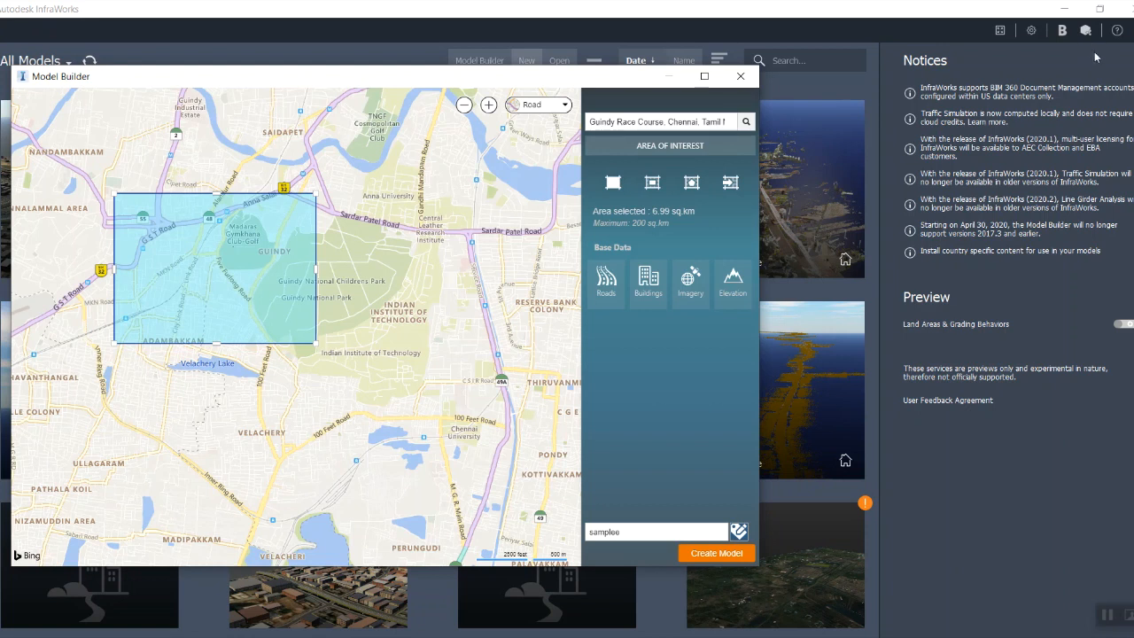
left_click(741, 77)
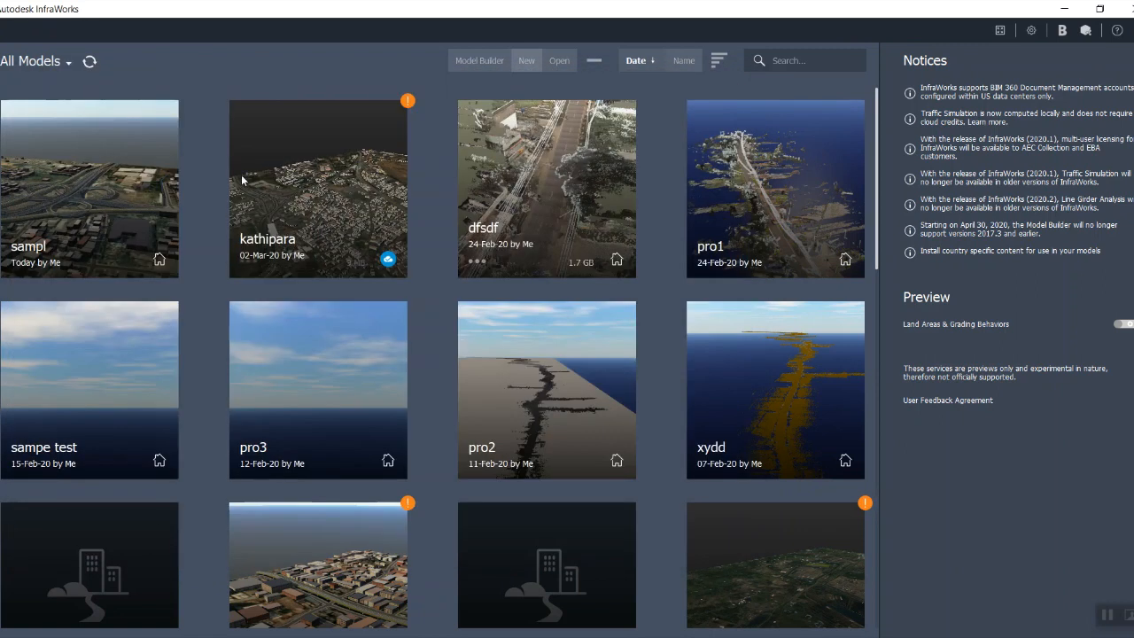
Open the "sampl" model and inspect the looped road interchange up close and from a wider view
left_click(89, 203)
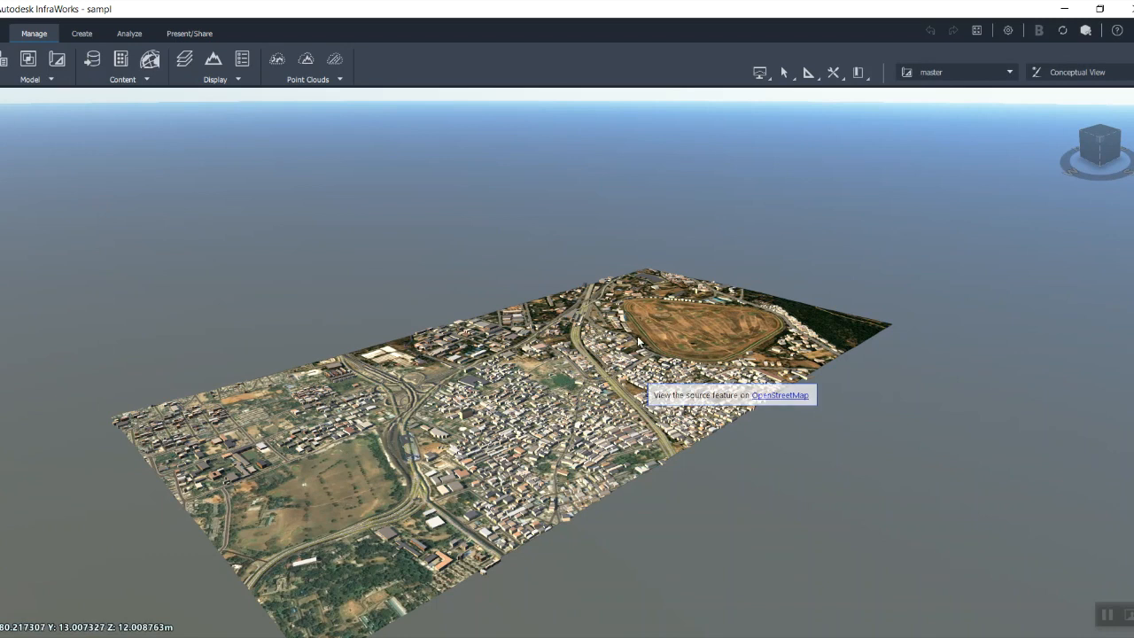
scroll(620, 334, "up", 3)
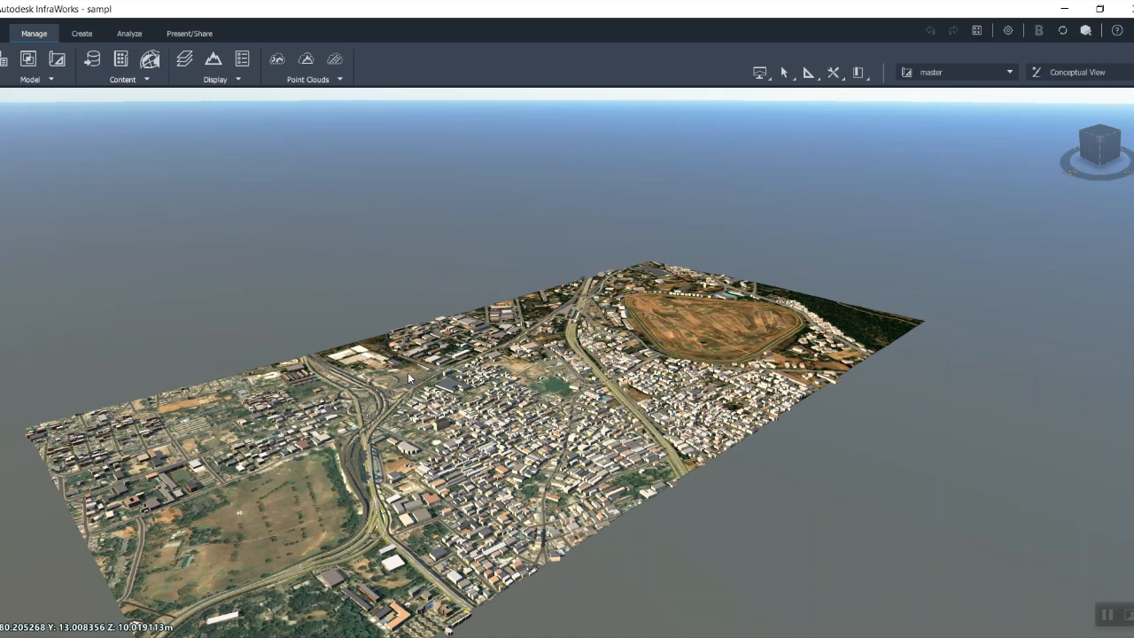
scroll(408, 372, "up", 5)
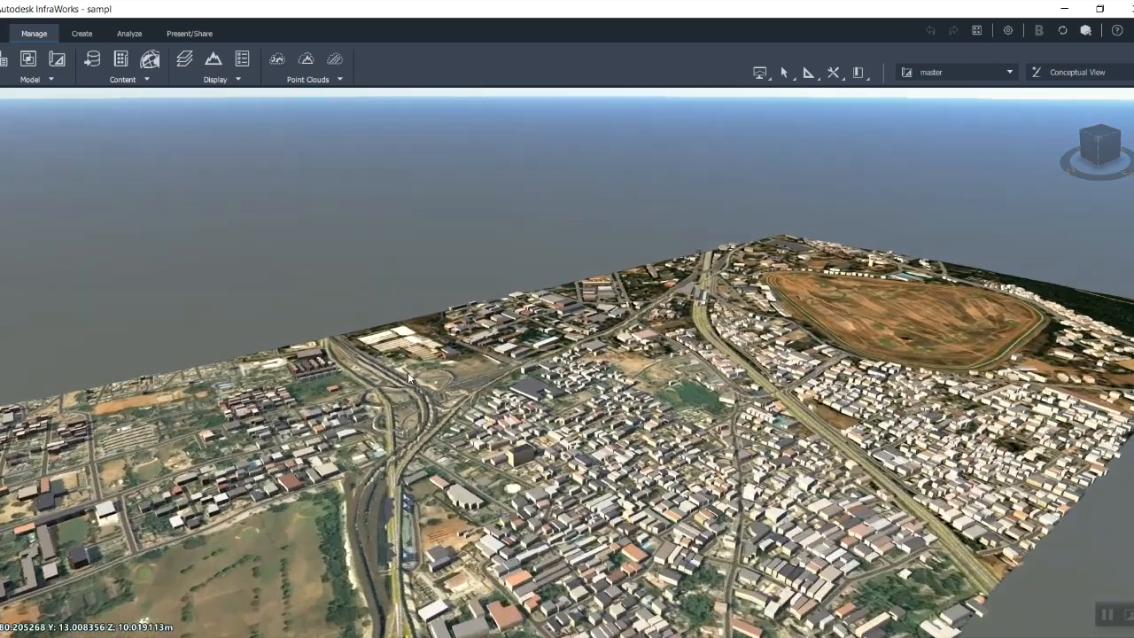
scroll(408, 379, "up", 5)
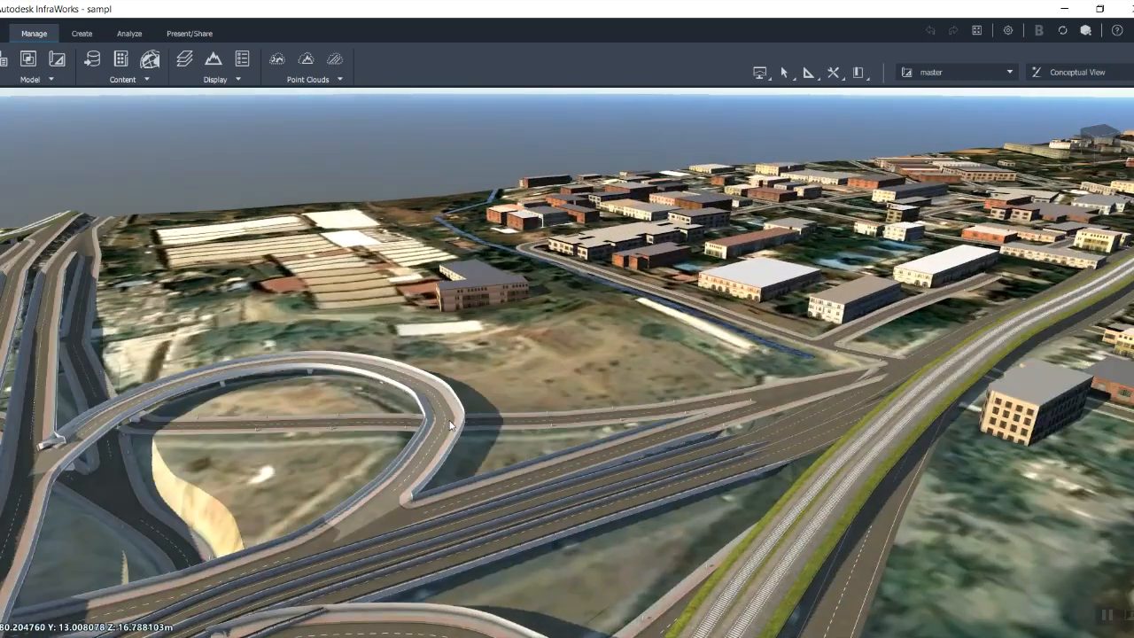
scroll(450, 426, "down", 4)
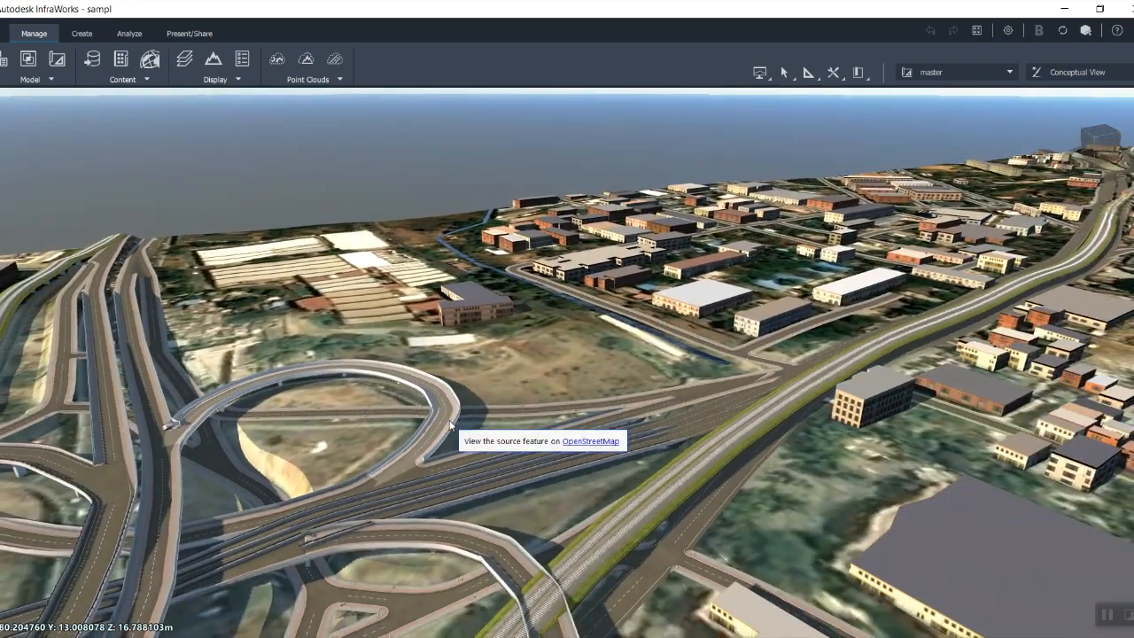
scroll(450, 425, "down", 4)
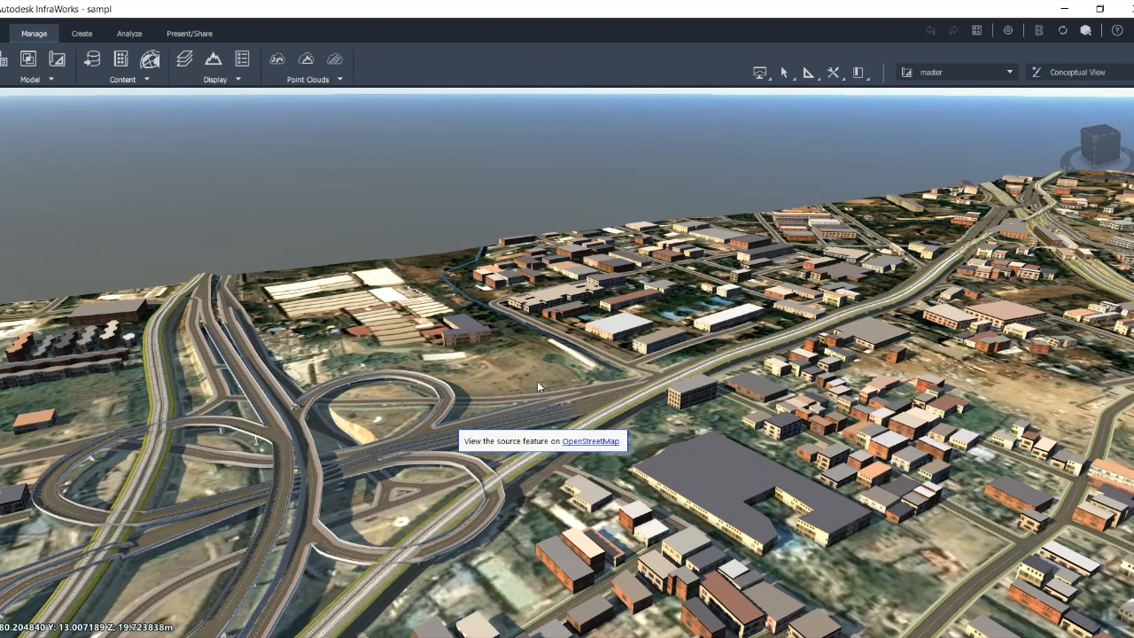
scroll(506, 379, "down", 1)
scroll(507, 380, "down", 3)
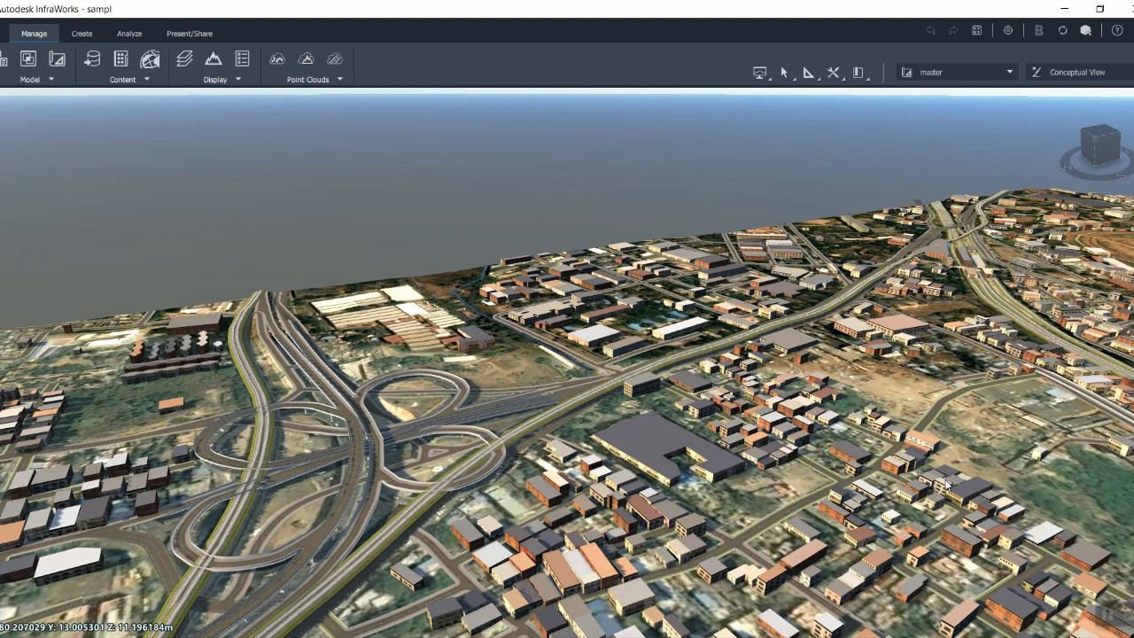
Examine the buildings, streets and open land beside the interchange from several distances and a rotated angle
mouse_move(946, 484)
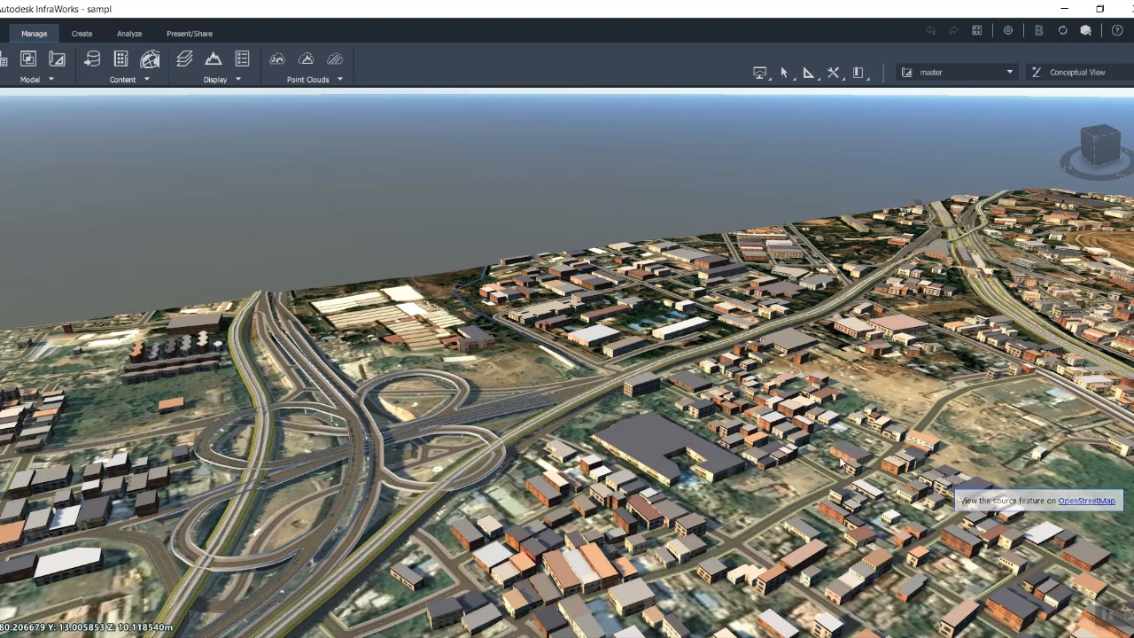
mouse_move(842, 462)
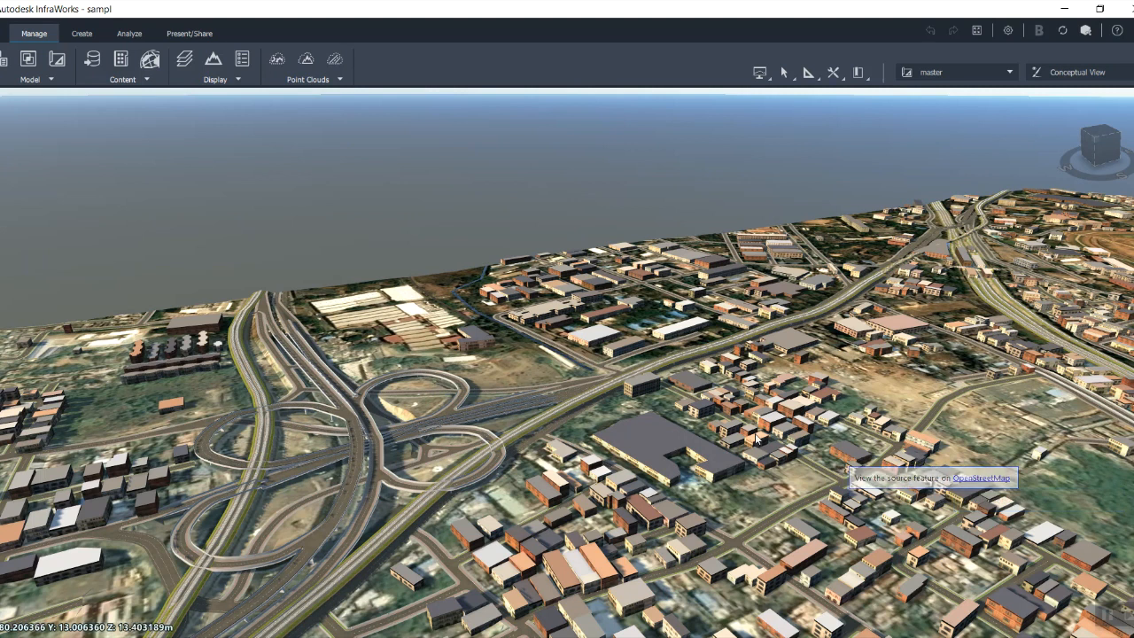
scroll(758, 437, "up", 1)
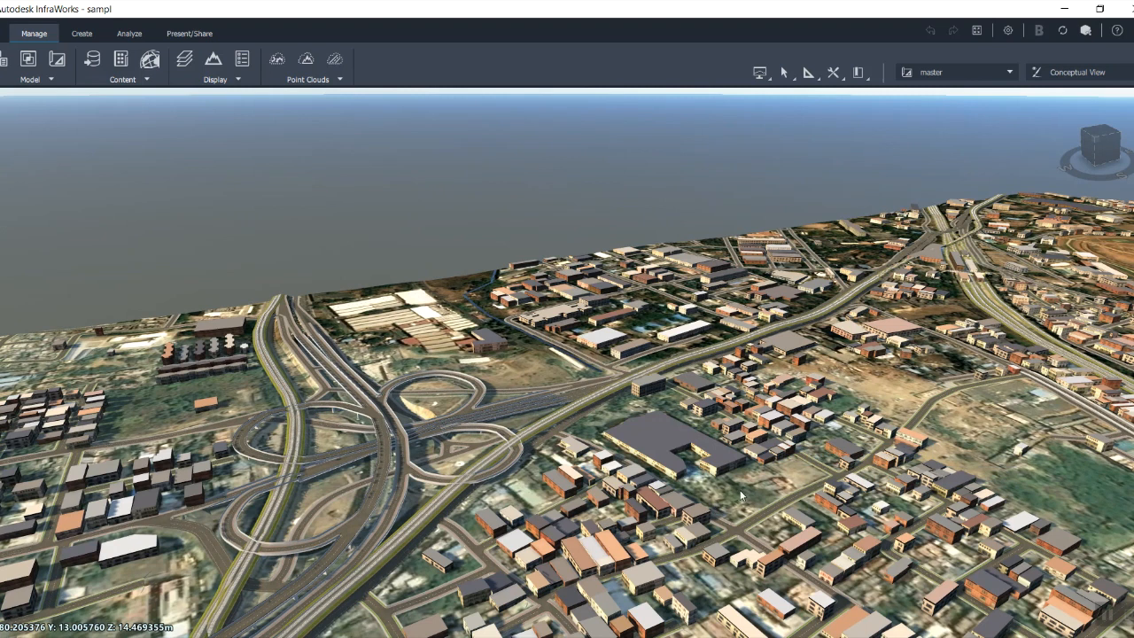
scroll(797, 459, "down", 1)
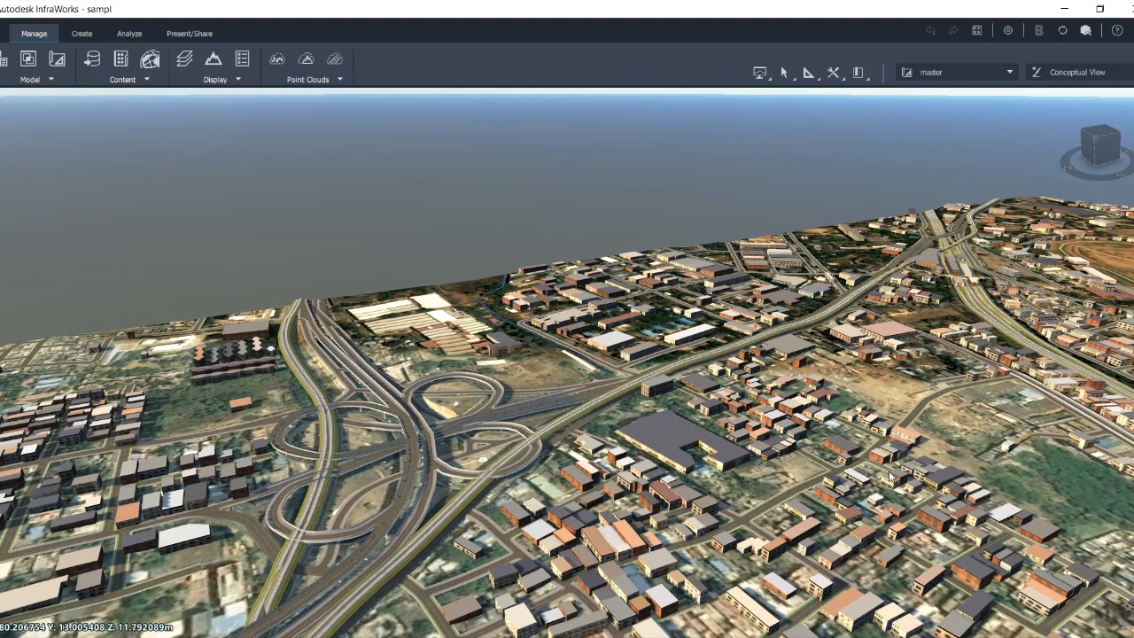
mouse_move(891, 476)
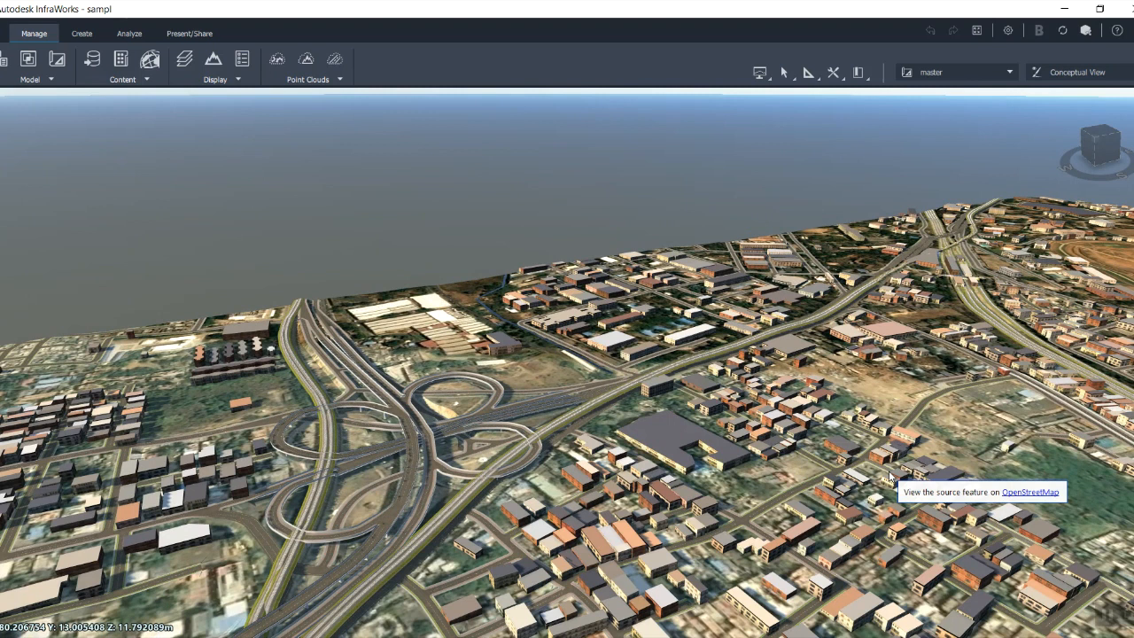
scroll(999, 435, "up", 3)
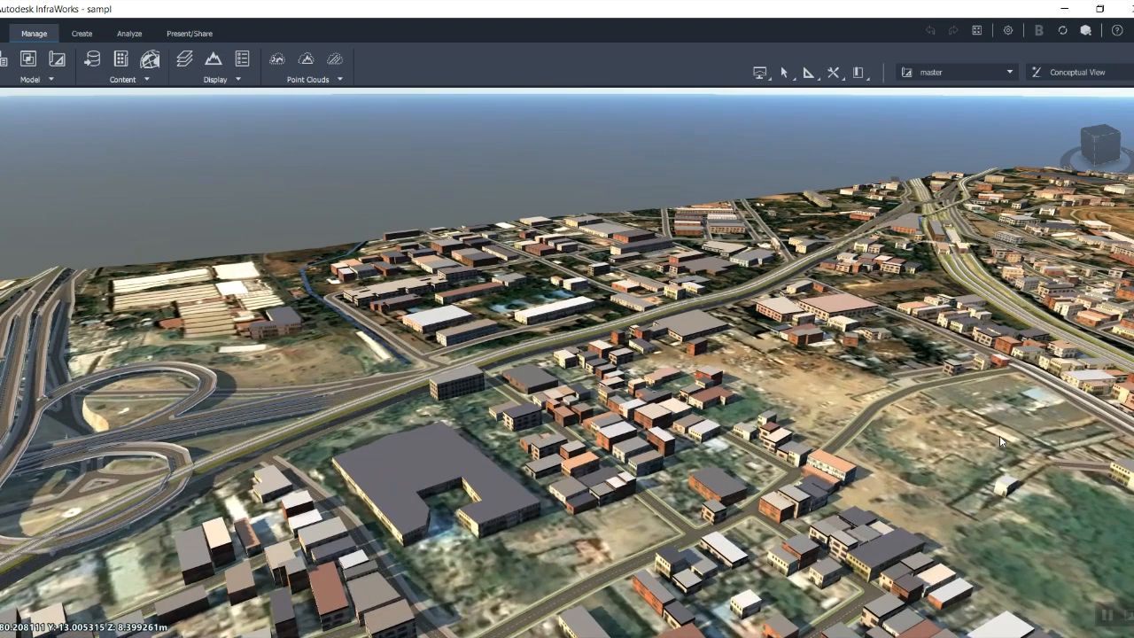
scroll(1000, 435, "down", 2)
scroll(1000, 435, "up", 2)
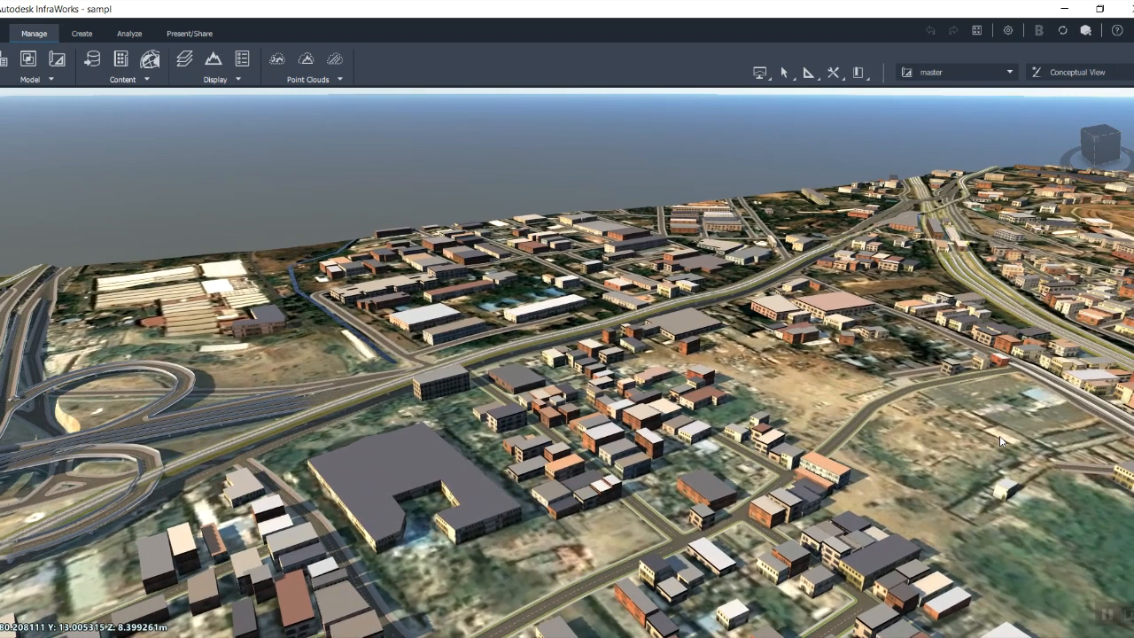
left_click_drag(940, 454, 900, 455)
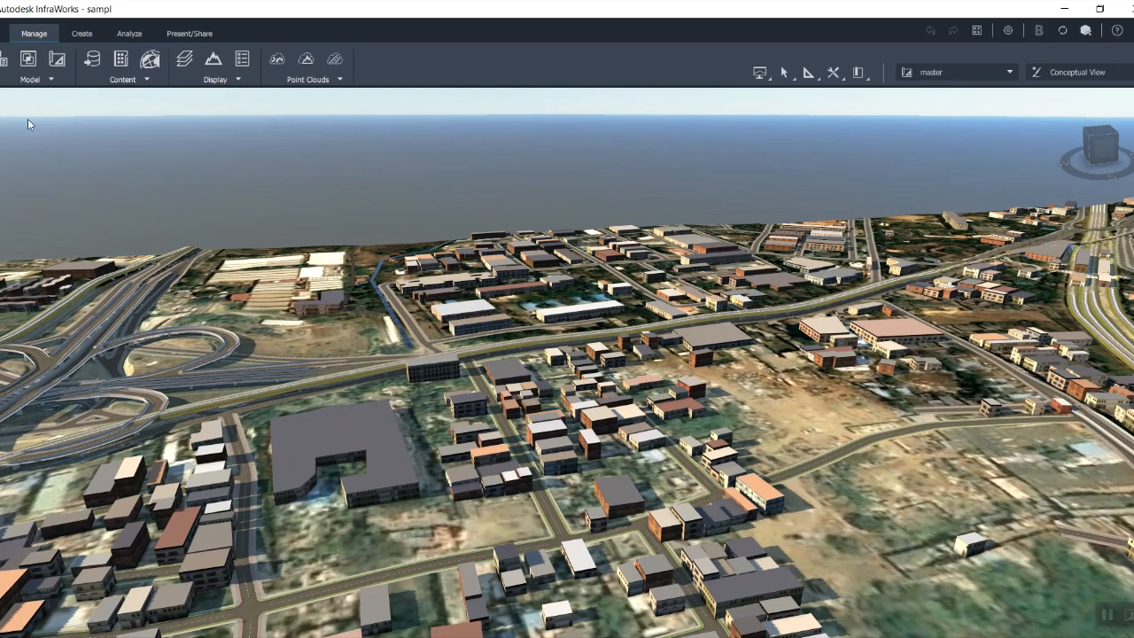
Draw a straight planning road in the Sidewalk and Greenspace street style across the open land beside the curved street
left_click(82, 34)
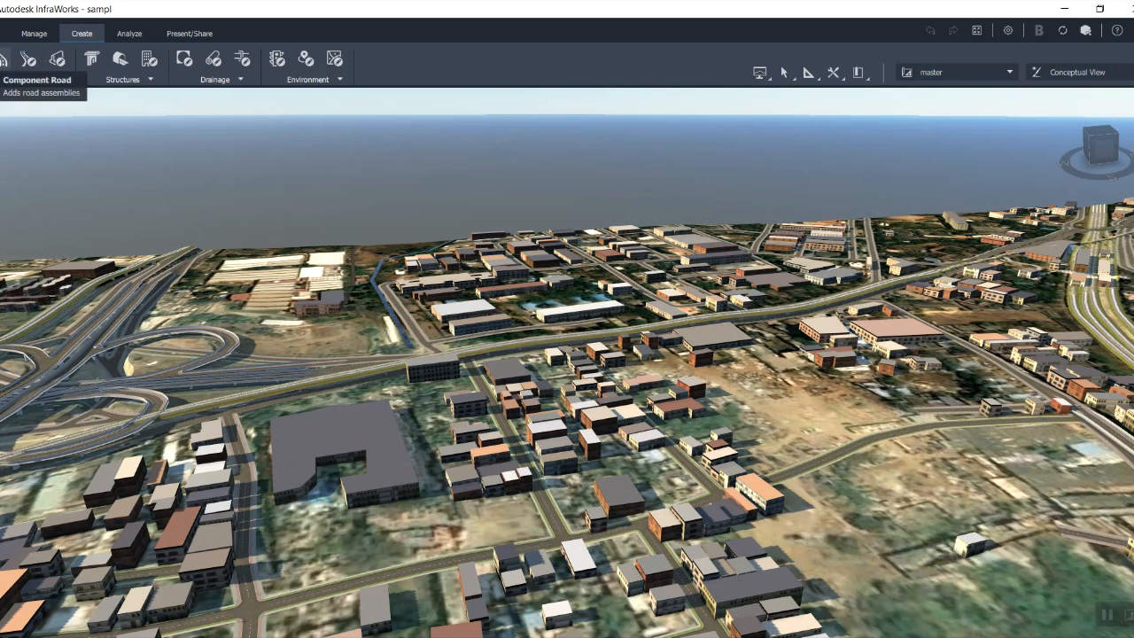
left_click(27, 60)
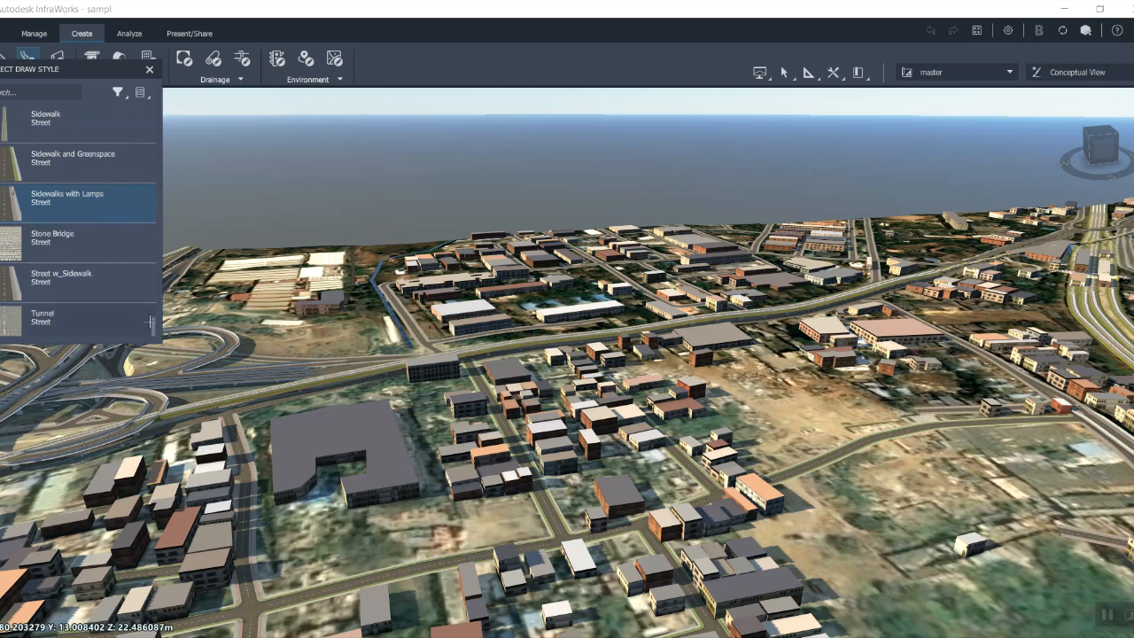
left_click_drag(152, 325, 152, 291)
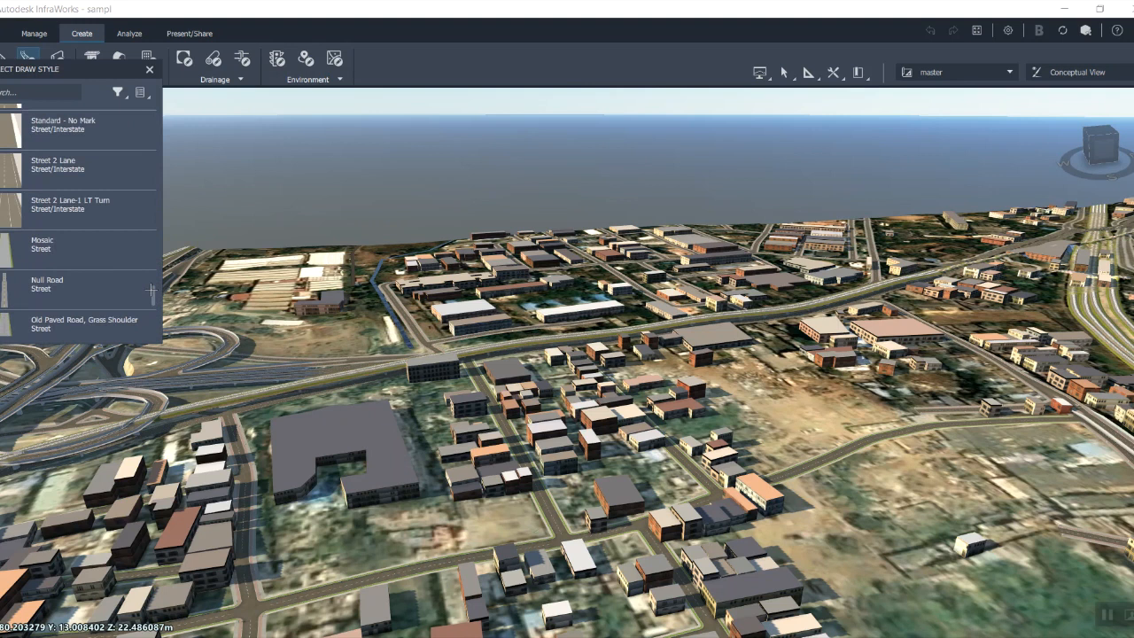
mouse_move(152, 291)
left_mouse_down()
mouse_move(153, 216)
mouse_move(182, 100)
mouse_move(149, 158)
mouse_move(142, 320)
left_mouse_up()
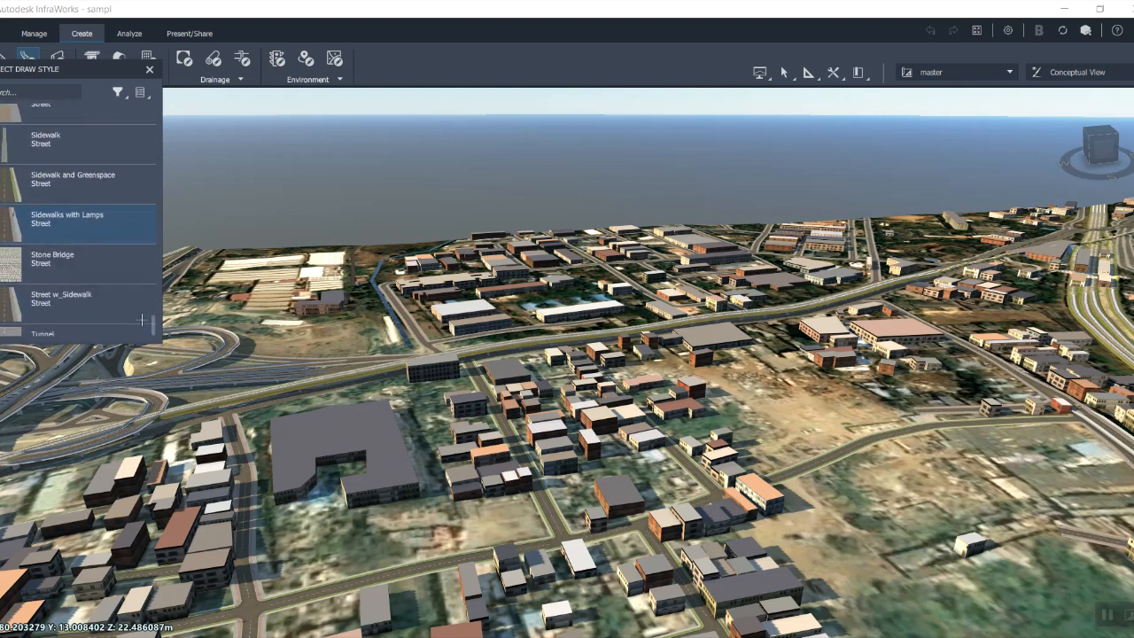
left_click(60, 181)
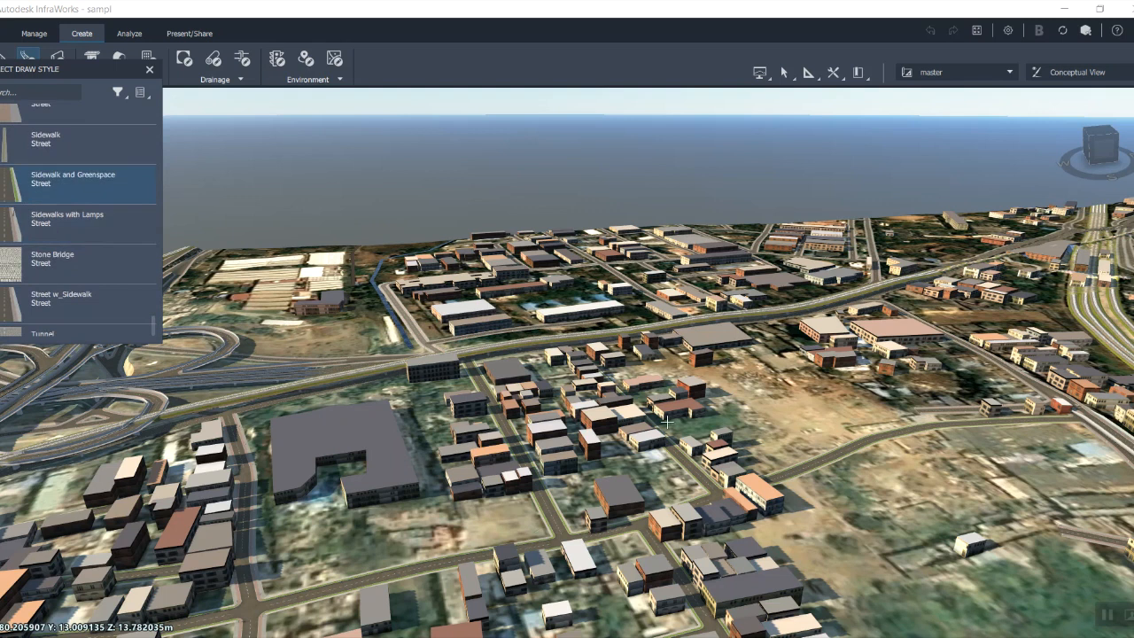
left_click(821, 532)
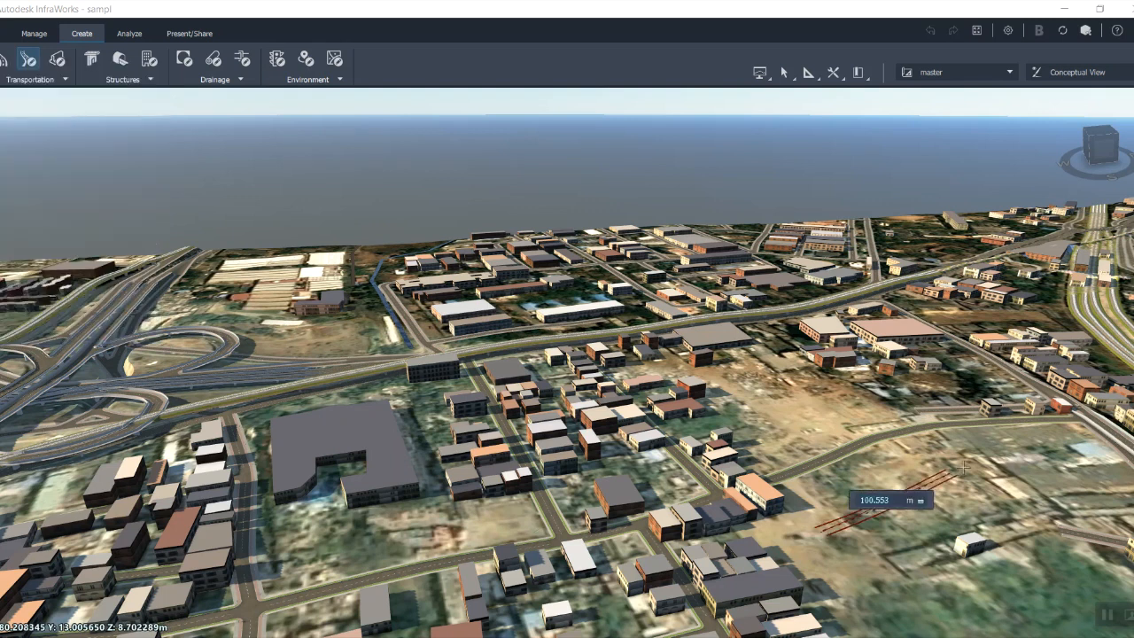
left_click(1087, 455)
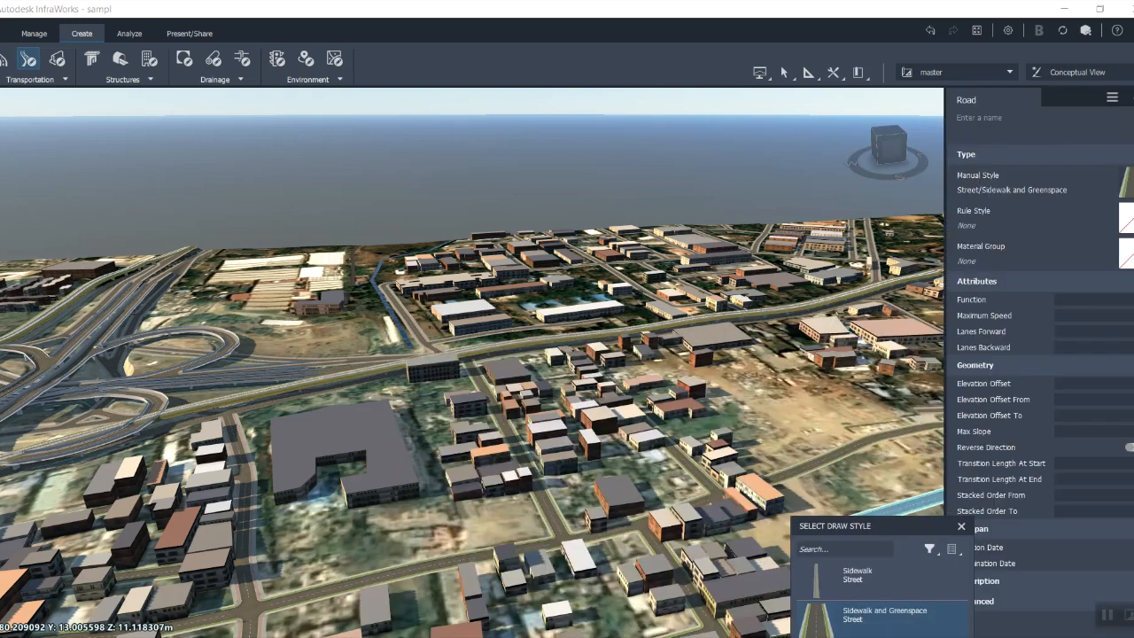
key("Escape")
key("Escape")
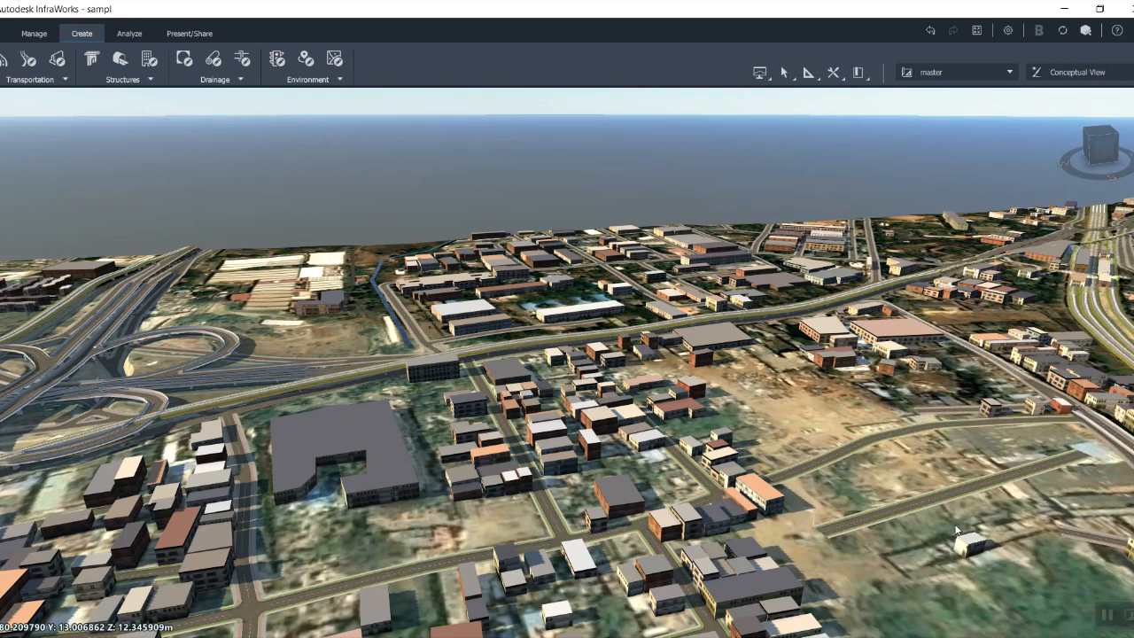
Draw a second Sidewalk and Greenspace planning road branching off the middle of the new straight road
scroll(936, 487, "up", 1)
scroll(935, 487, "up", 1)
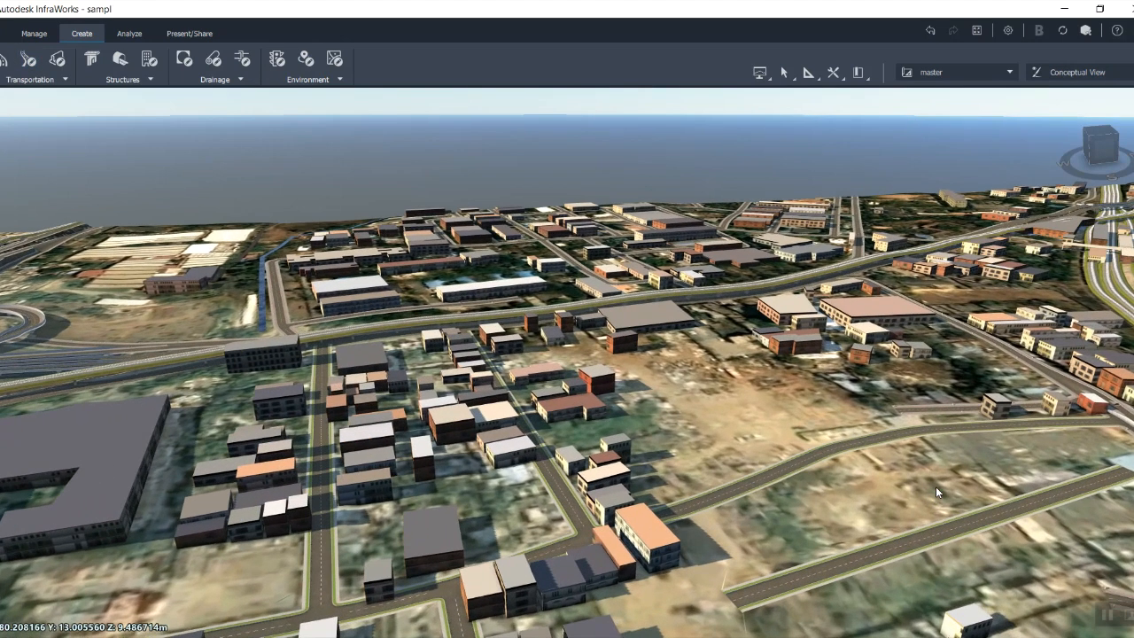
scroll(936, 486, "up", 1)
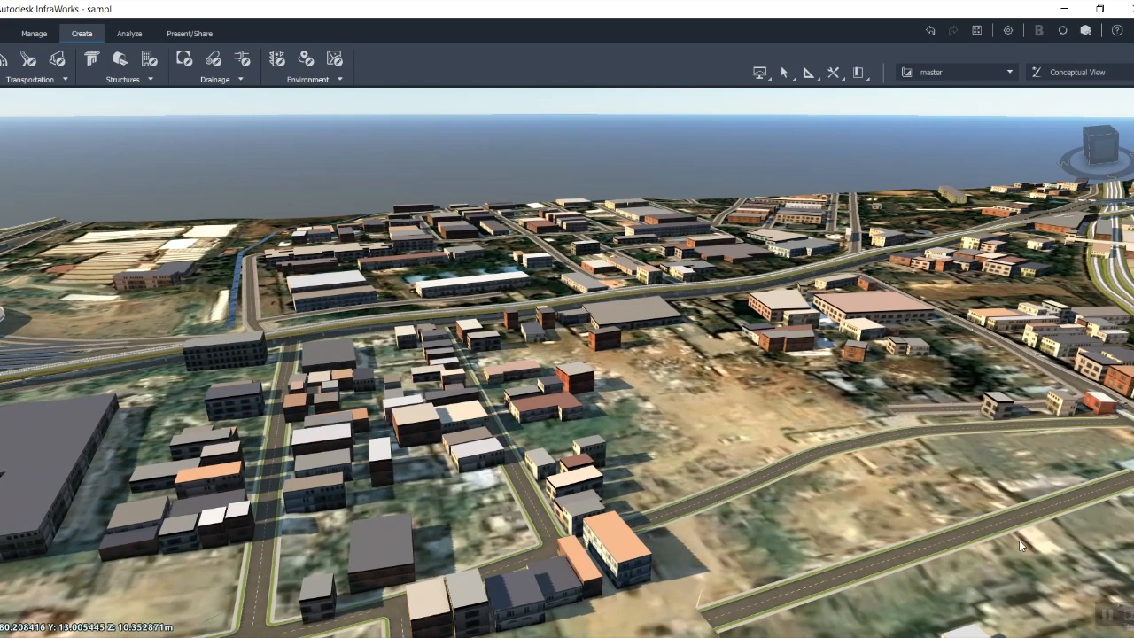
scroll(1019, 540, "down", 1)
scroll(1019, 539, "down", 1)
scroll(1019, 539, "down", 1)
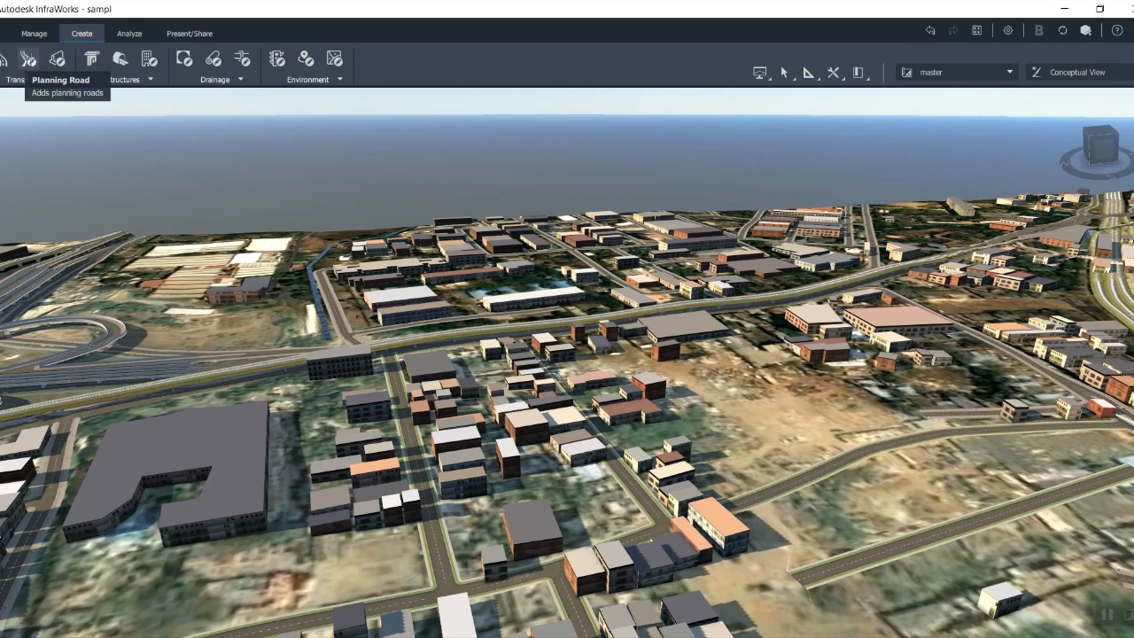
left_click(28, 60)
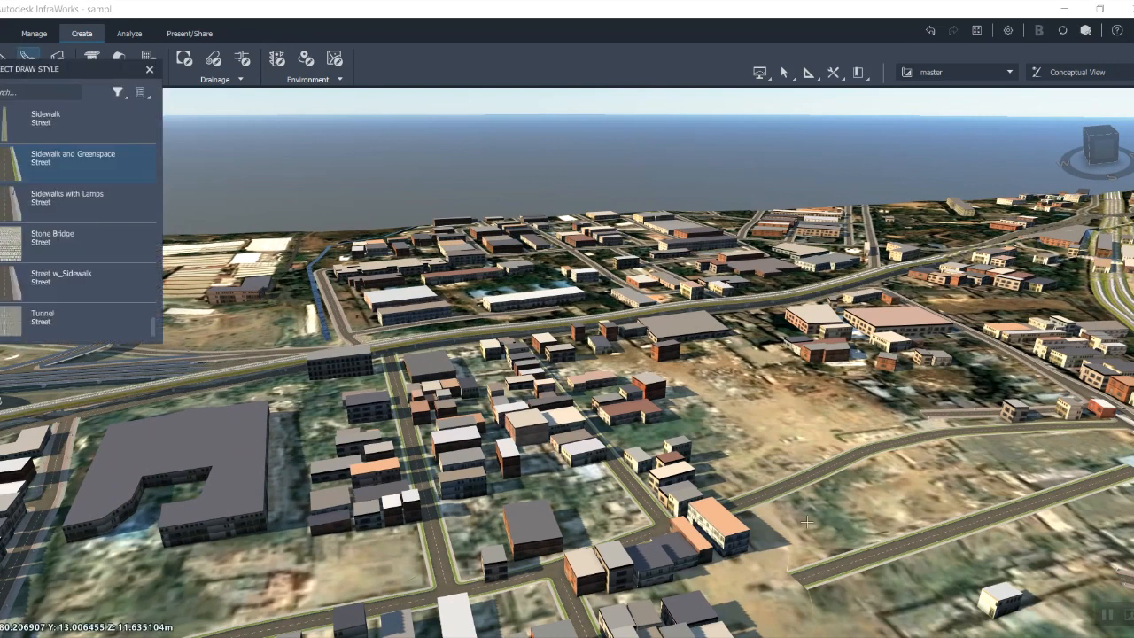
left_click(1006, 512)
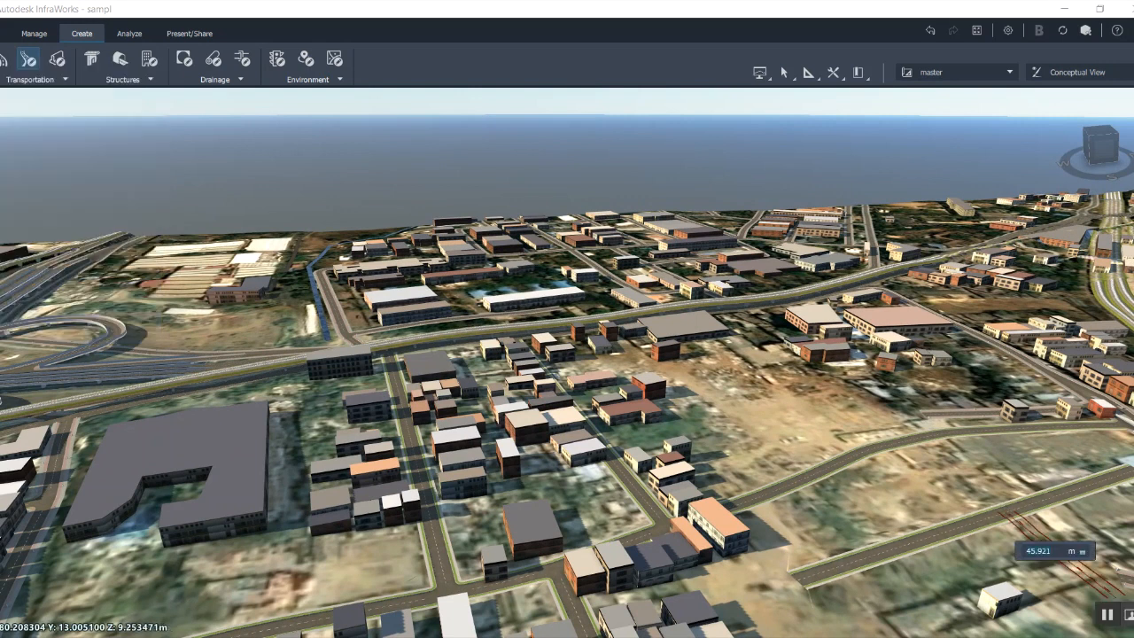
double_click(1110, 588)
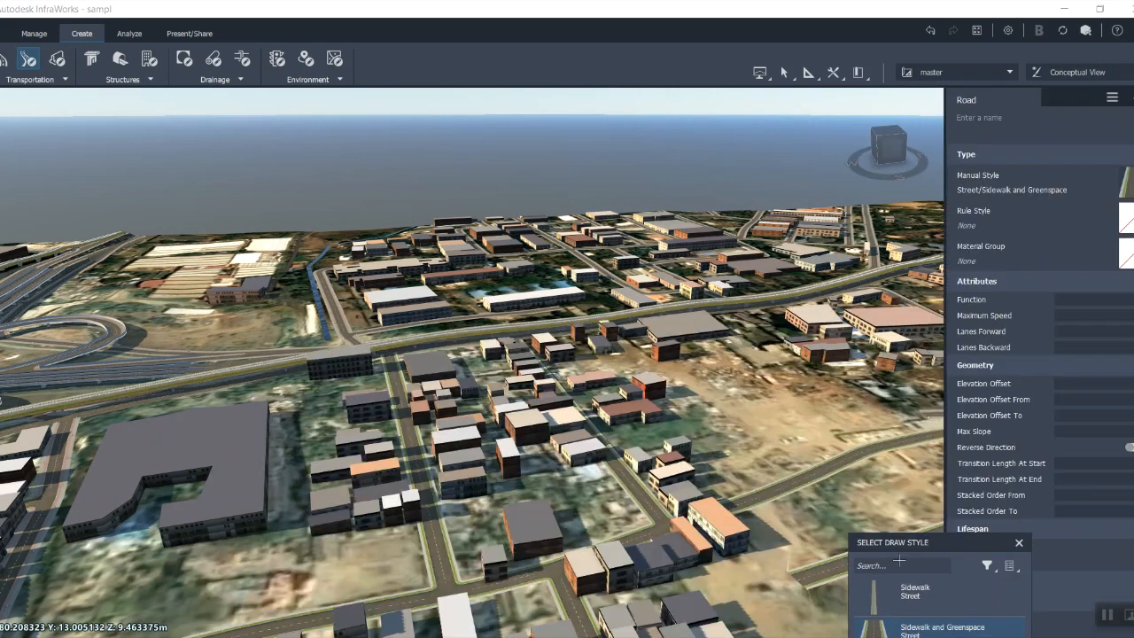
key("Escape")
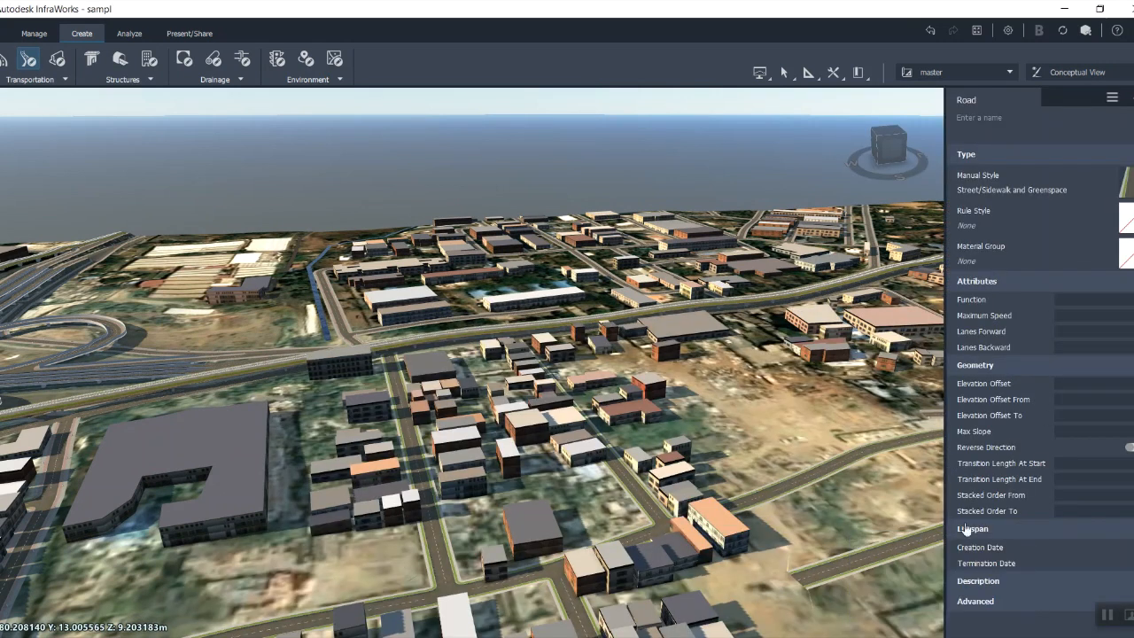
key("Escape")
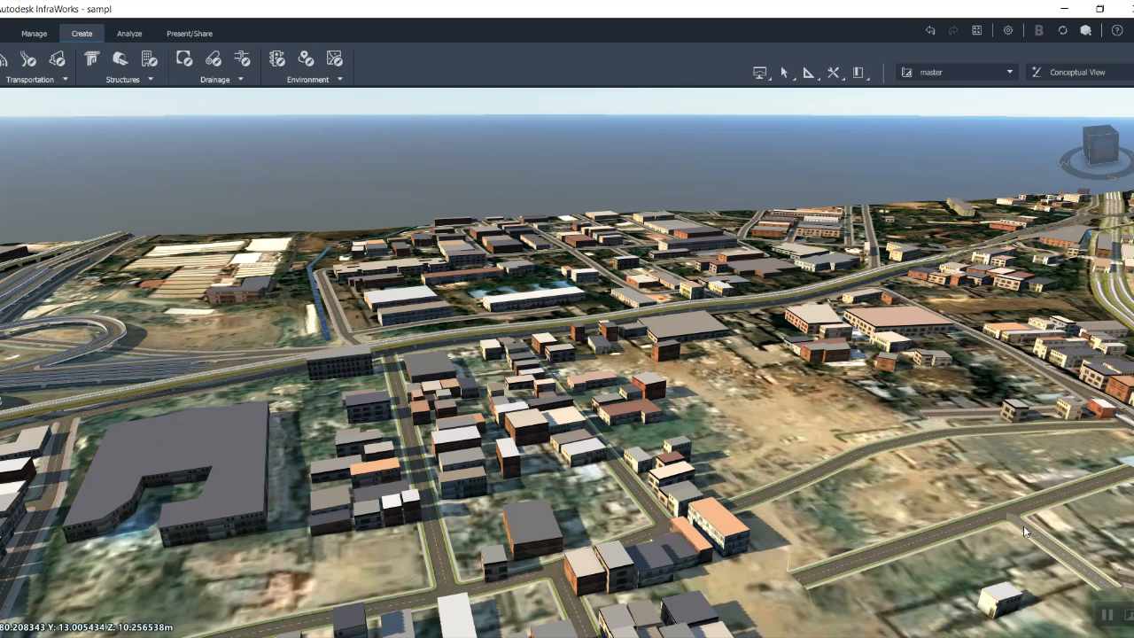
Convert the longer of the two new planning roads to a component road
scroll(1024, 526, "up", 3)
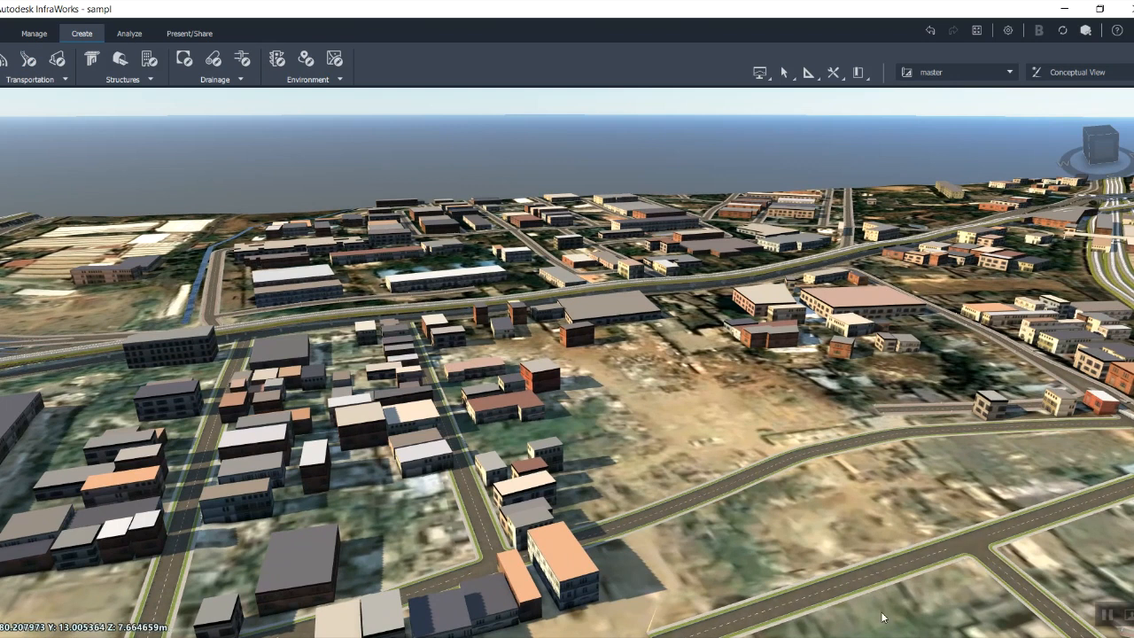
left_click(874, 584)
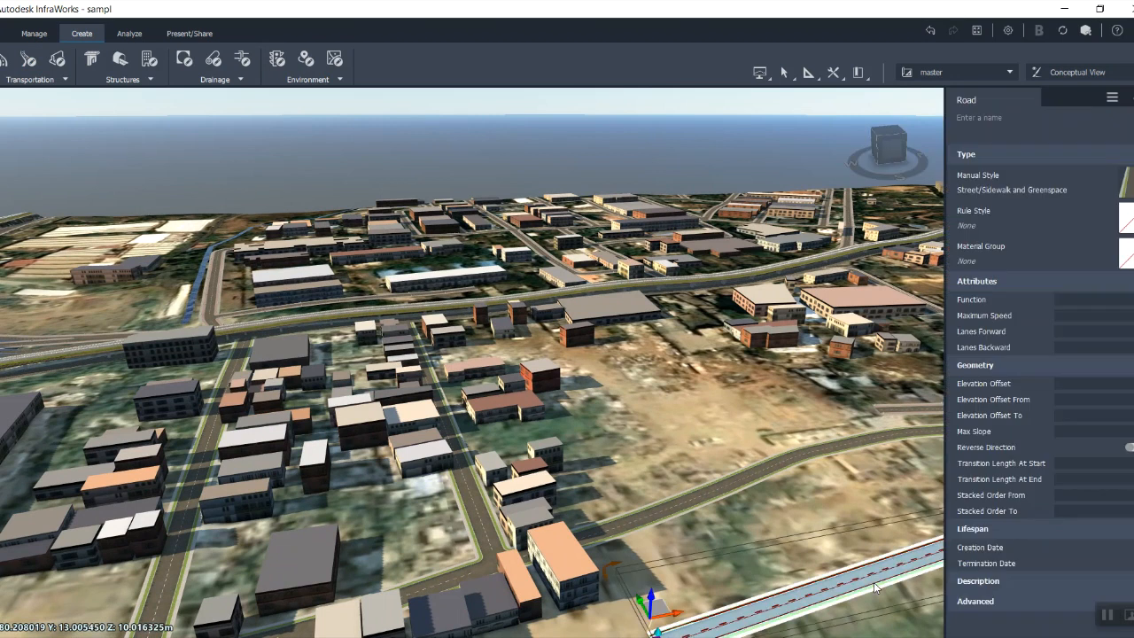
right_click(874, 582)
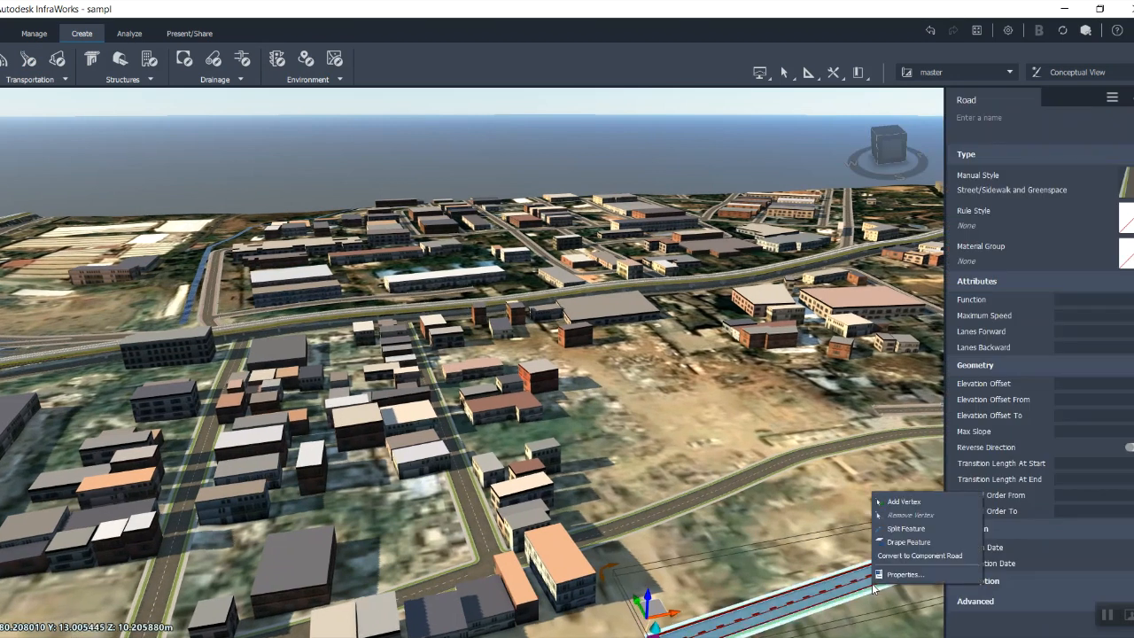
left_click(919, 556)
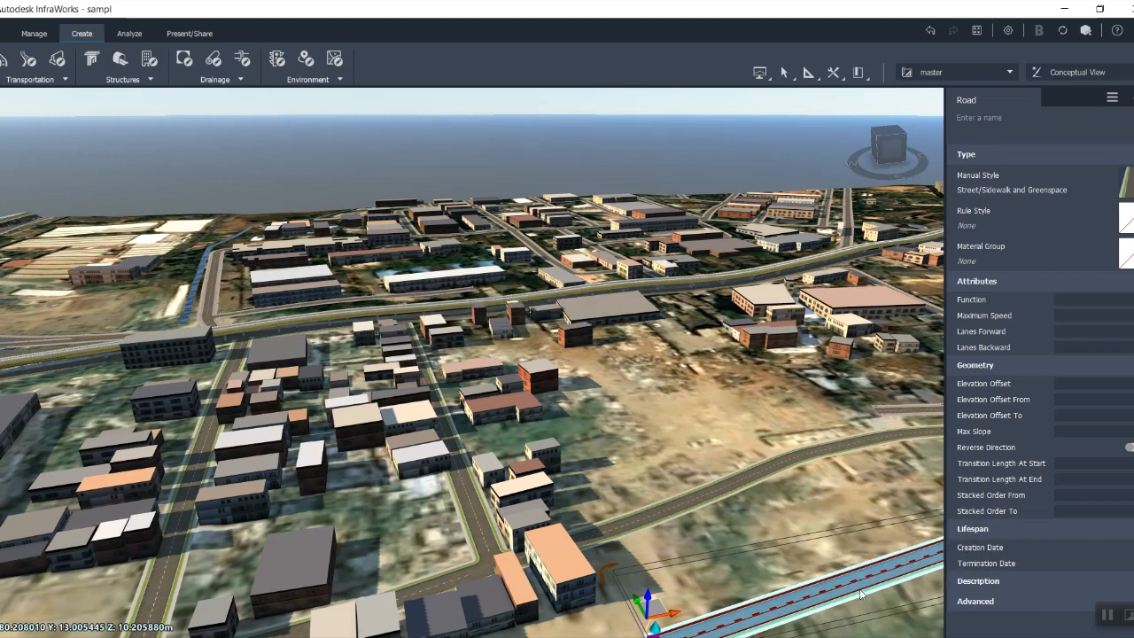
Add a bridge structure about 80 m long to the component road, from about station 0+010 to station 0+090
key("Escape")
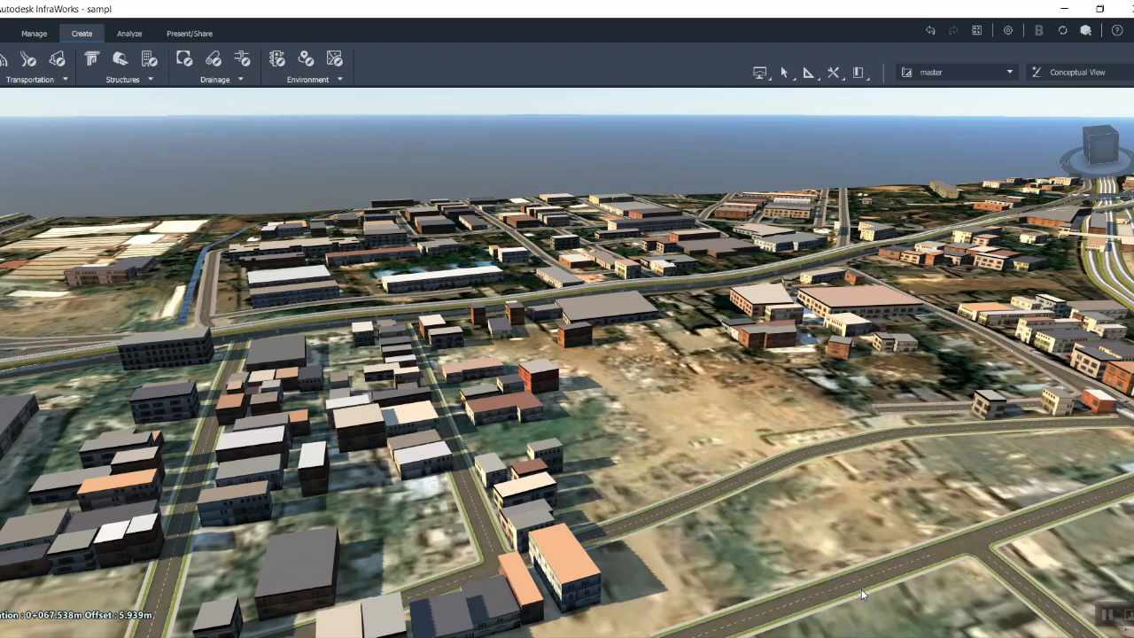
left_click(882, 581)
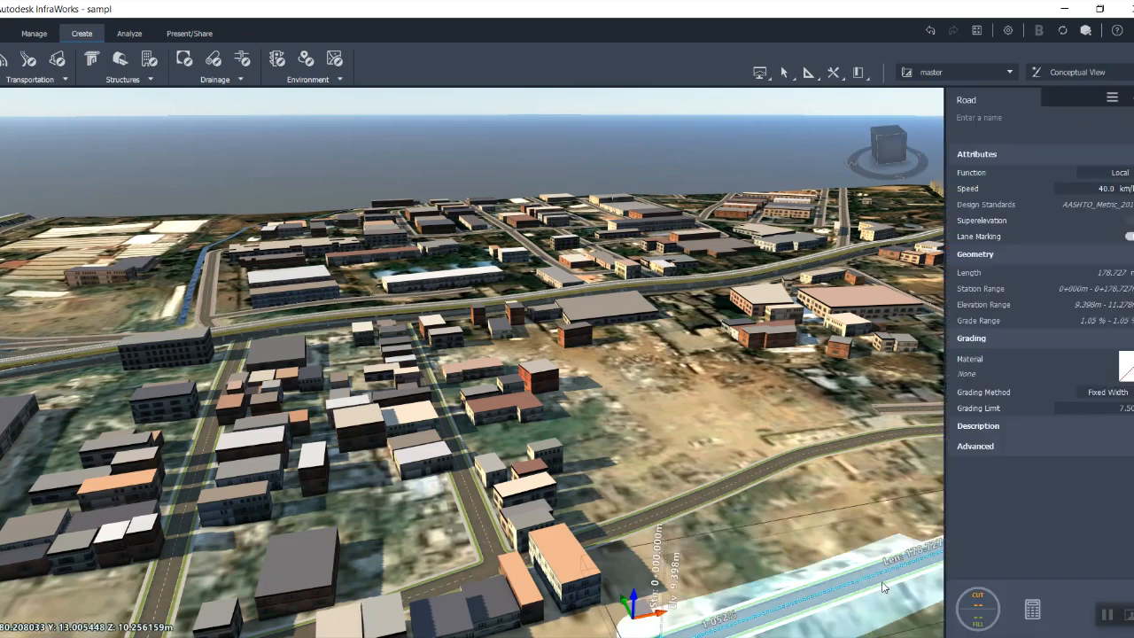
right_click(882, 582)
mouse_move(914, 539)
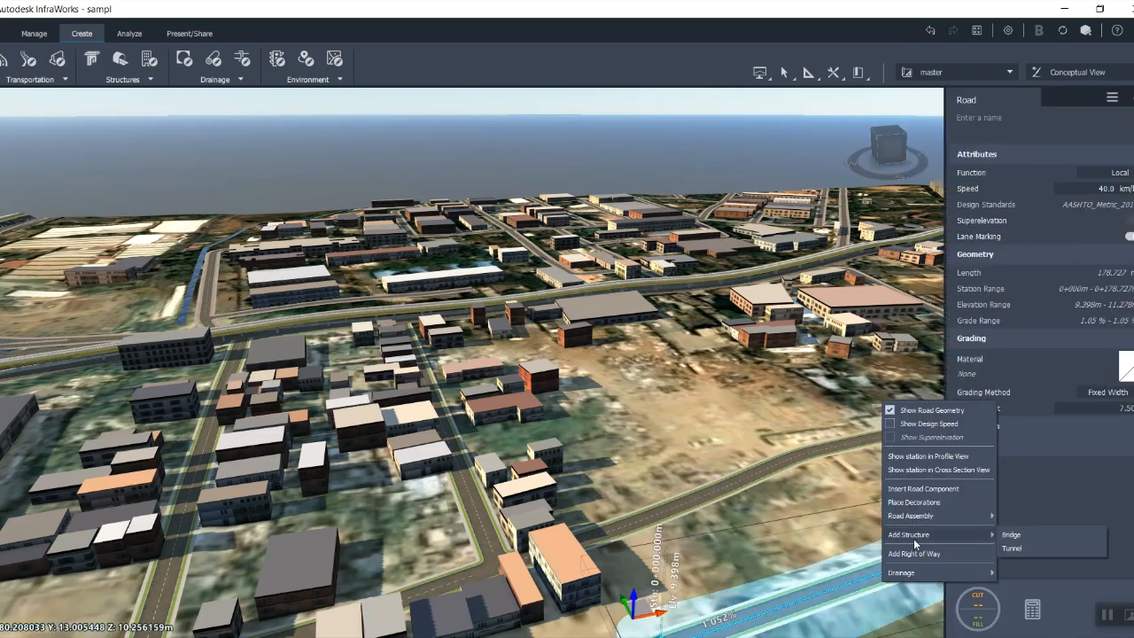
left_click(1026, 537)
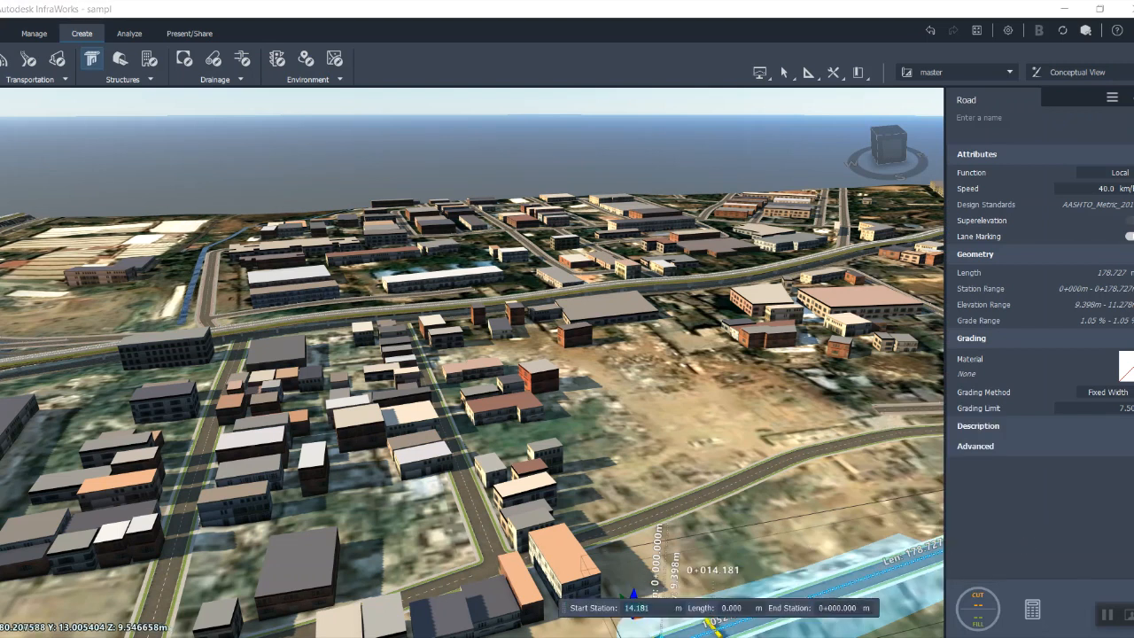
left_click(733, 621)
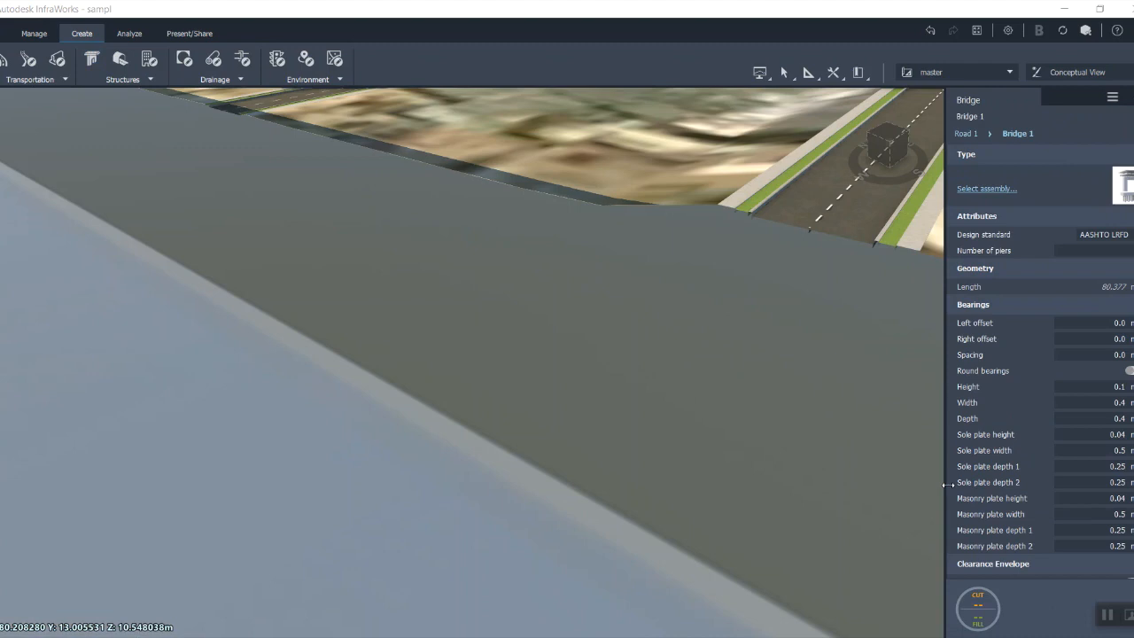
Examine the new bridge and its junction with the branching road from farther away and from a low side angle
scroll(598, 542, "down", 5)
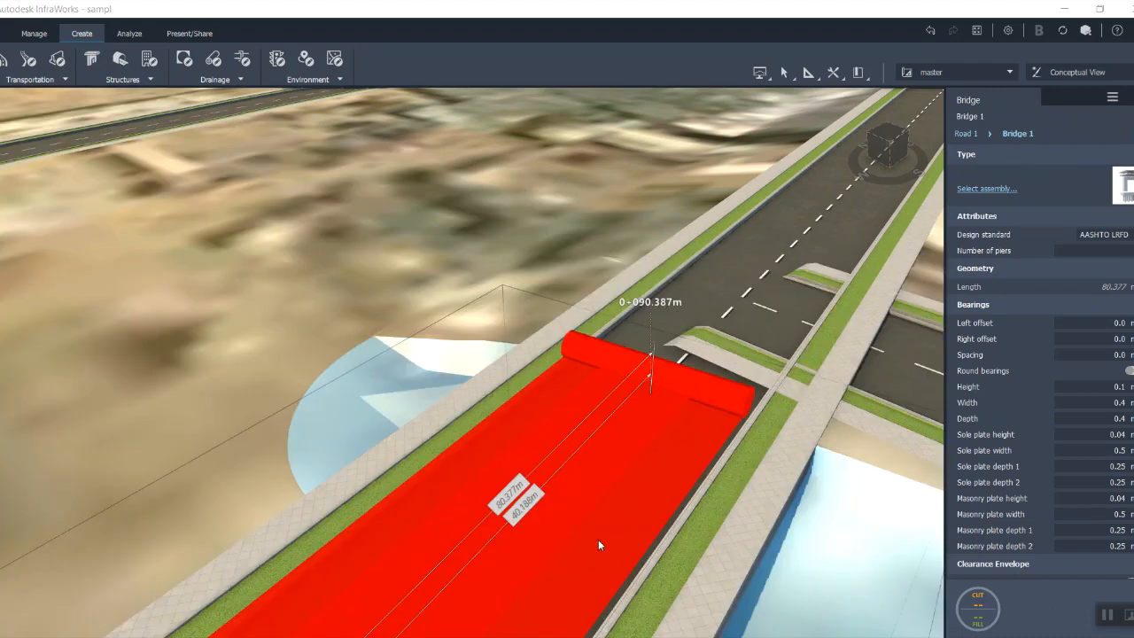
scroll(599, 544, "down", 4)
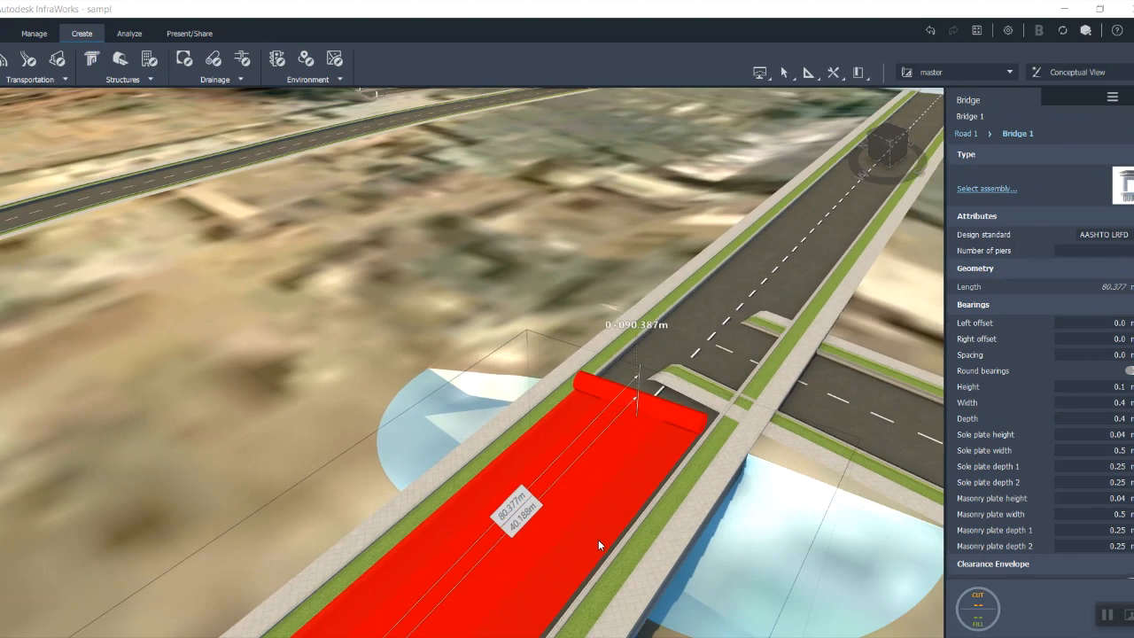
scroll(599, 544, "down", 3)
scroll(599, 544, "down", 3)
scroll(598, 541, "down", 5)
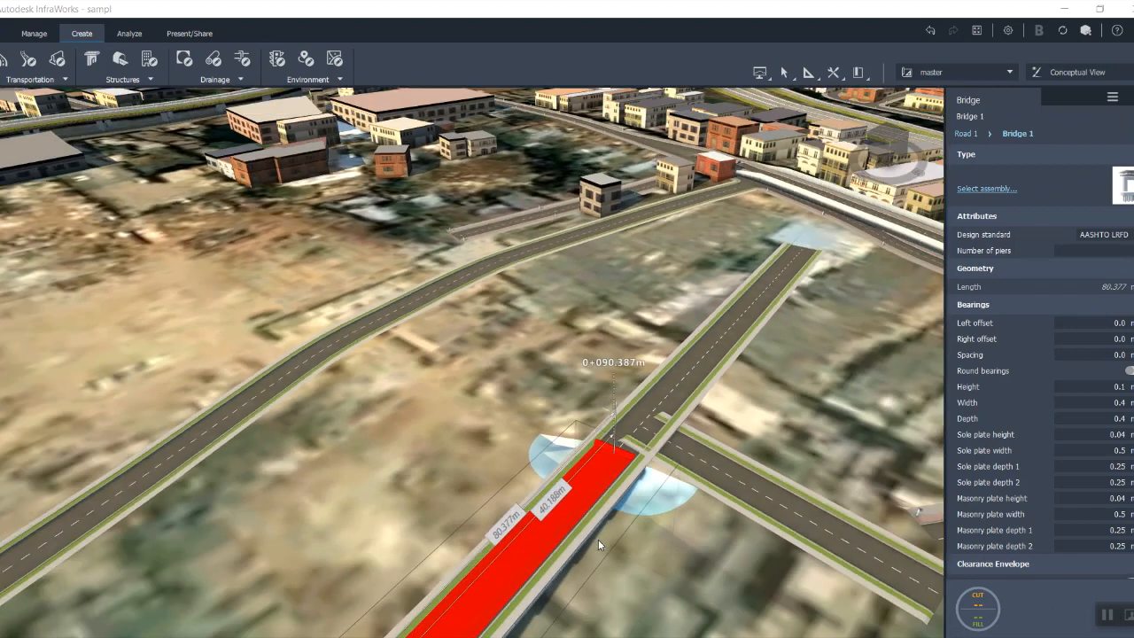
scroll(600, 544, "down", 1)
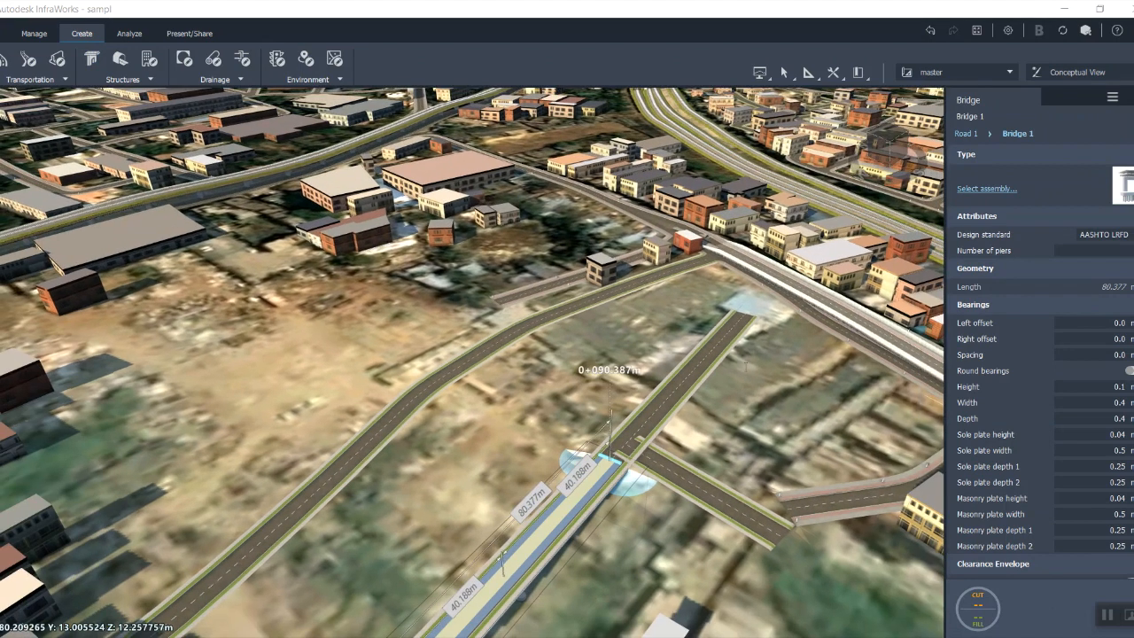
key("Escape")
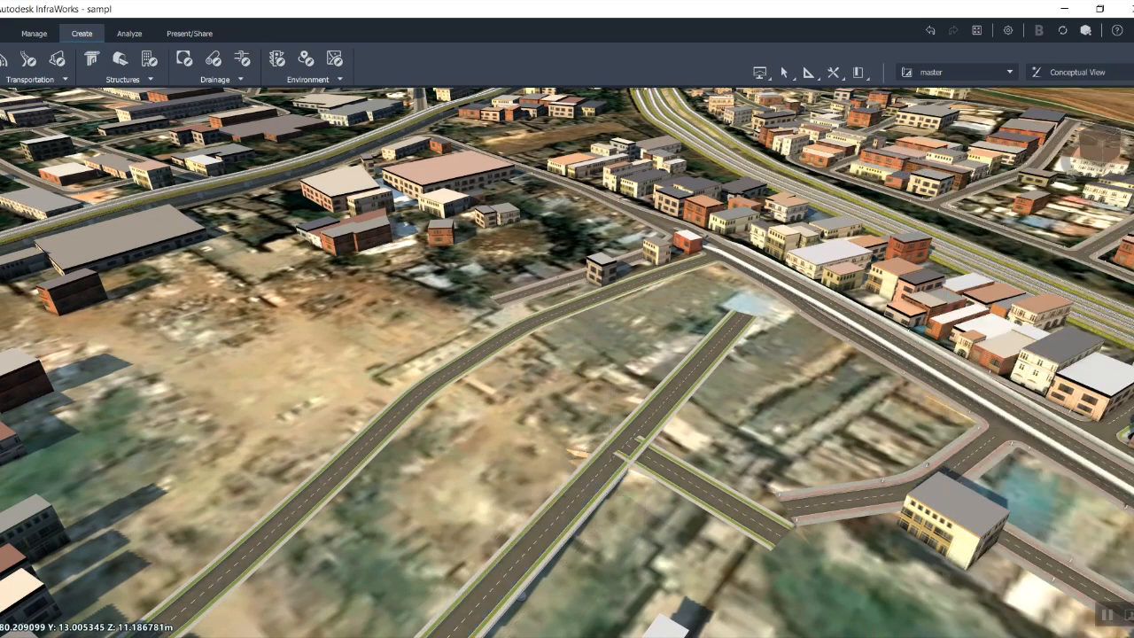
scroll(629, 501, "down", 3)
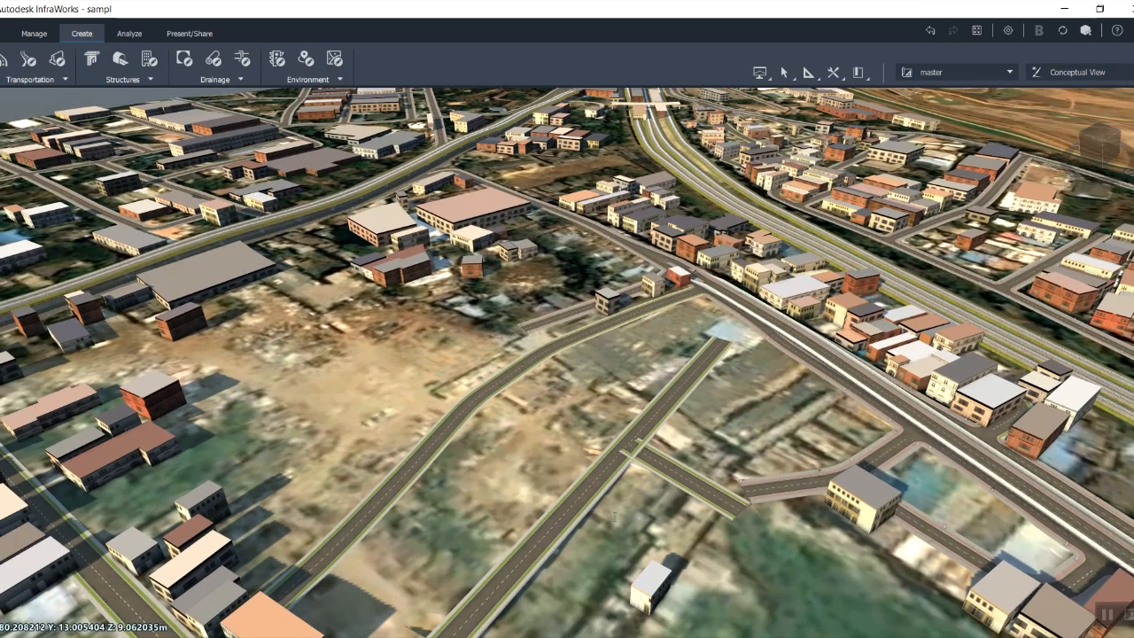
left_click_drag(564, 570, 502, 511)
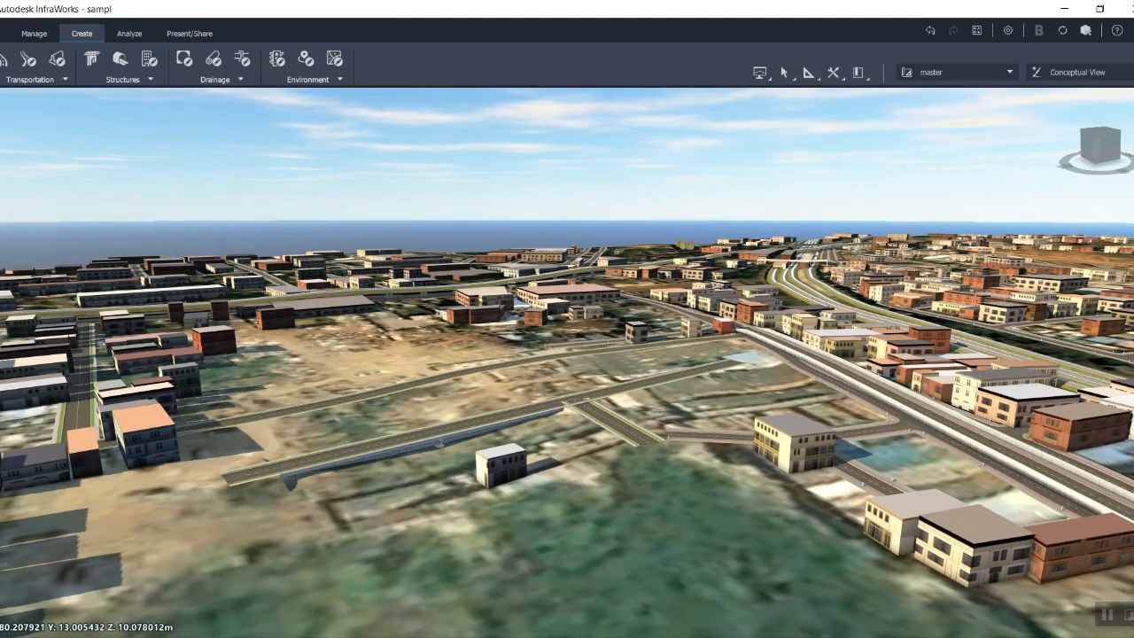
Select the bridge to inspect its properties, stationing and span dimensions, and clear the selection when finished
left_click(440, 443)
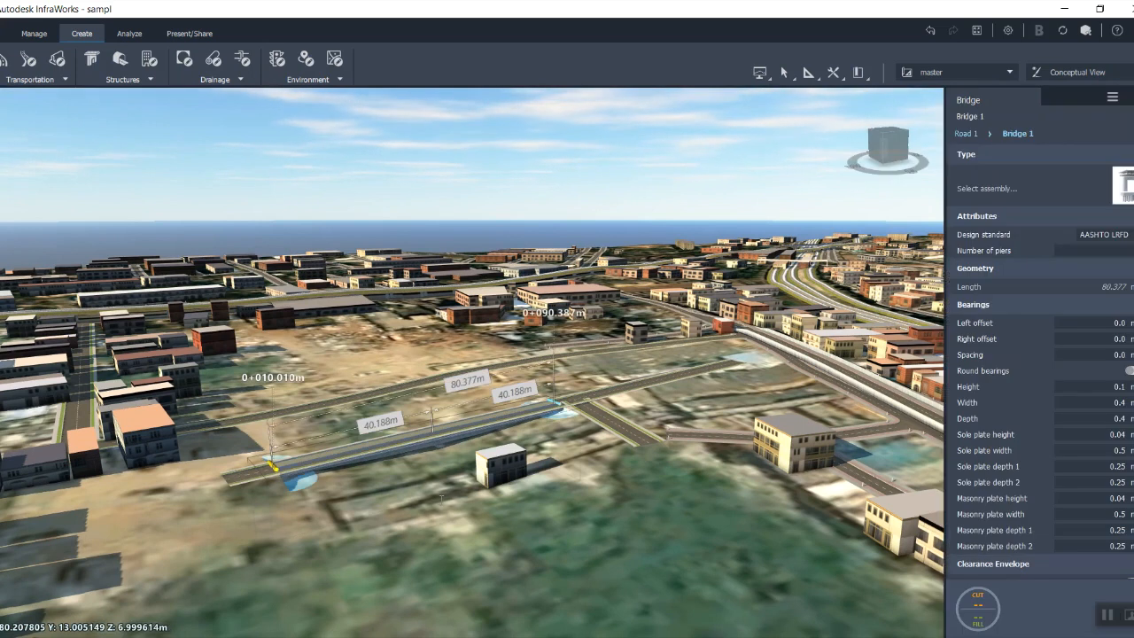
scroll(441, 498, "down", 3)
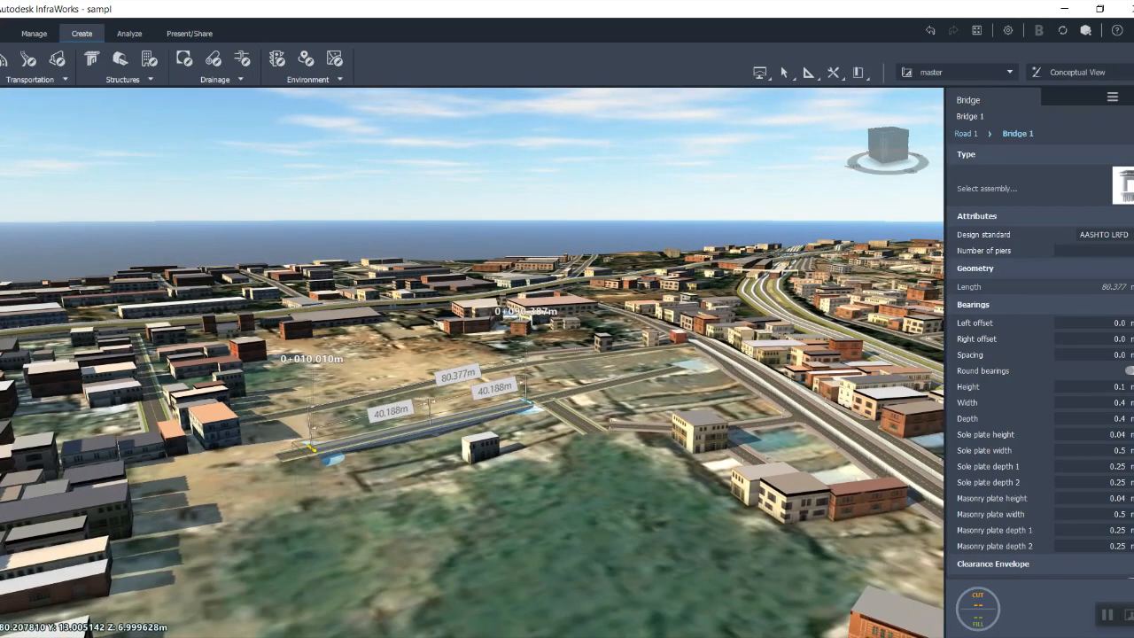
scroll(441, 498, "up", 2)
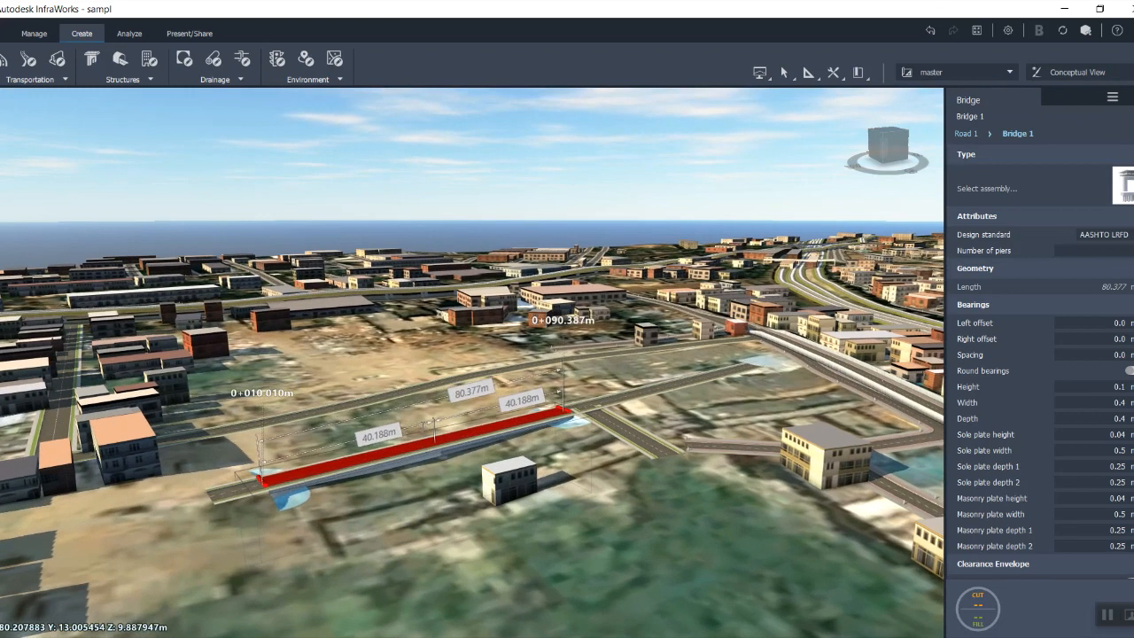
key("Escape")
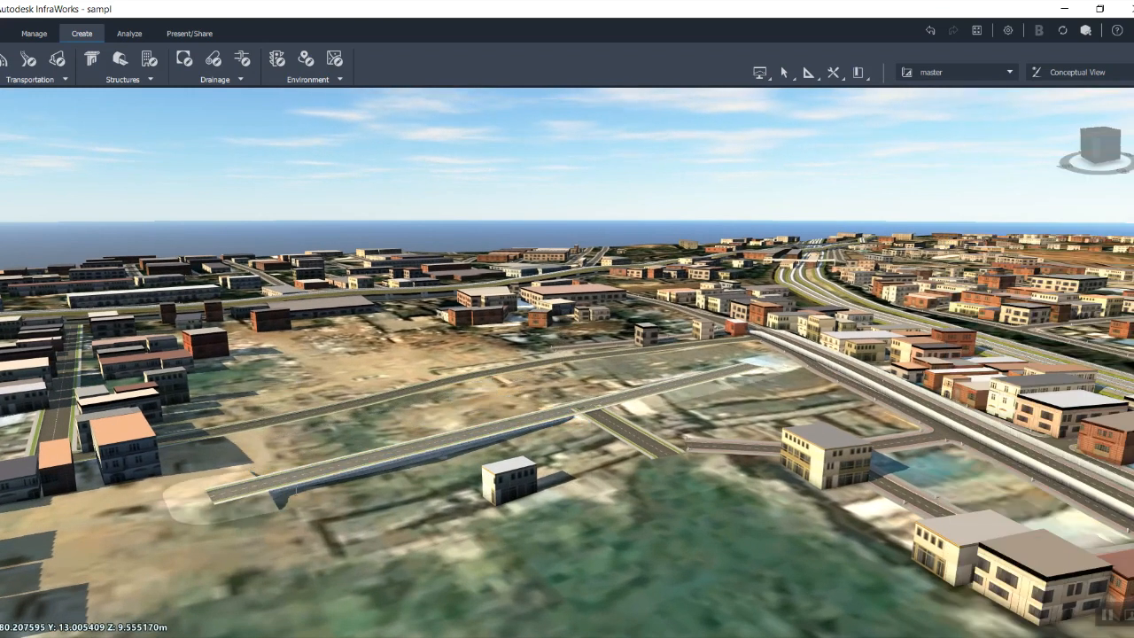
left_click(441, 447)
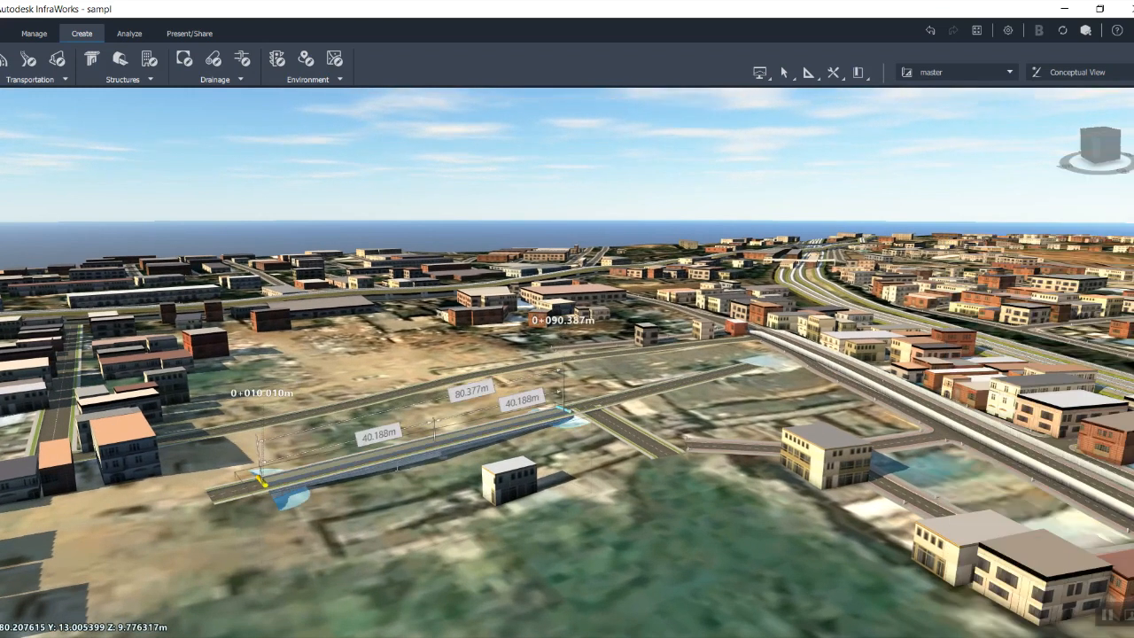
key("Escape")
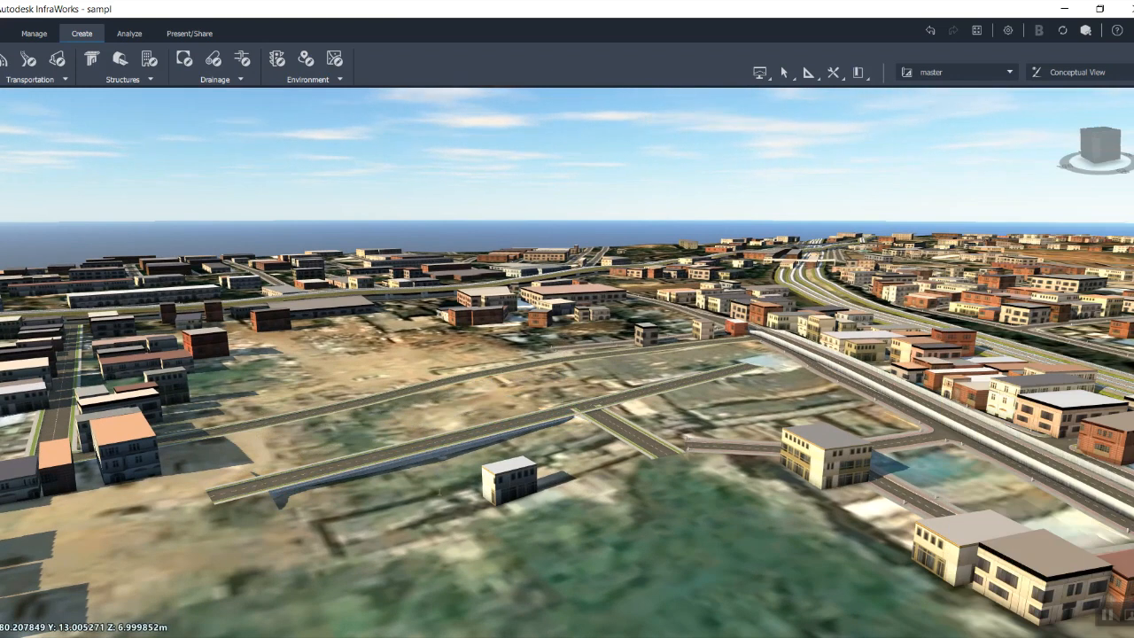
Review the component road's earthwork quantities with the station range switched on, and its material quantities including the bridge
left_click_drag(450, 453, 454, 438)
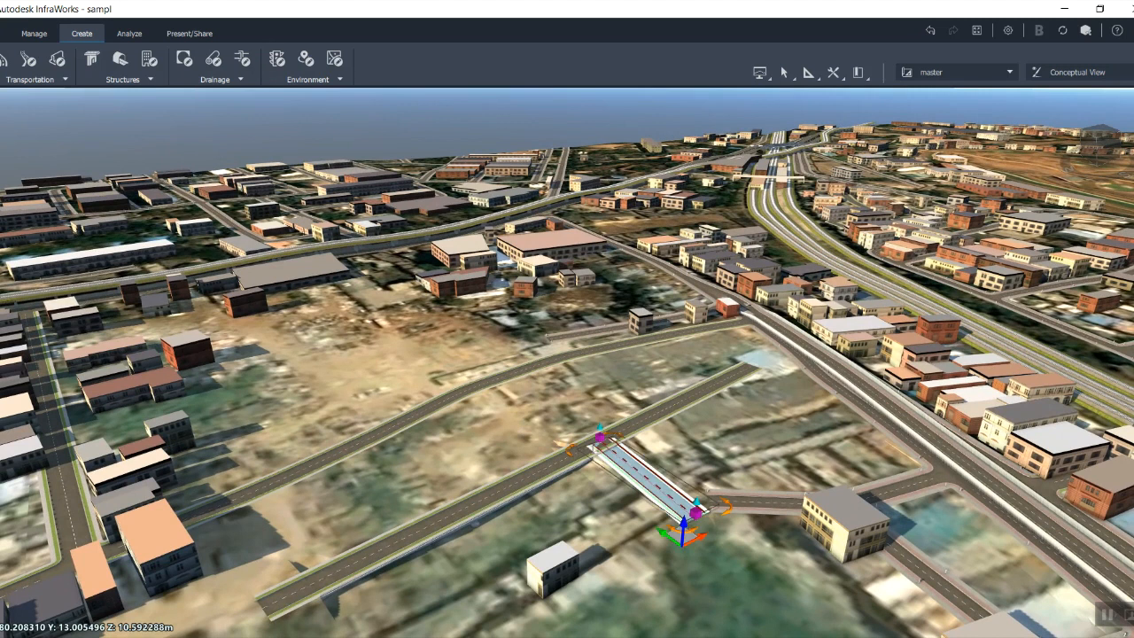
left_click(557, 459)
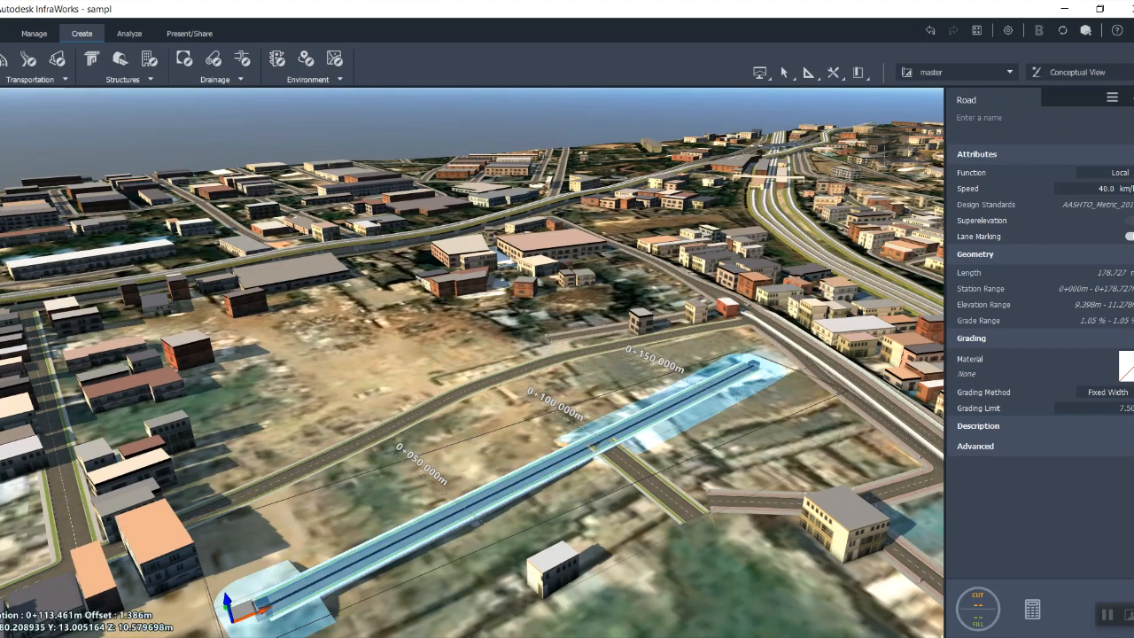
left_click(996, 619)
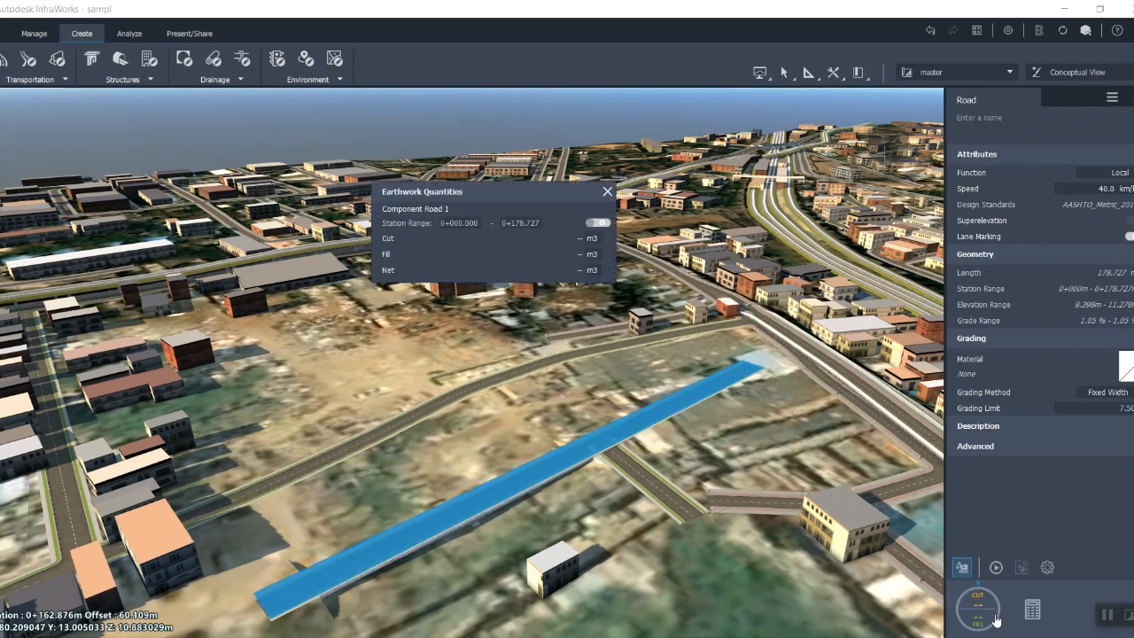
left_click(599, 223)
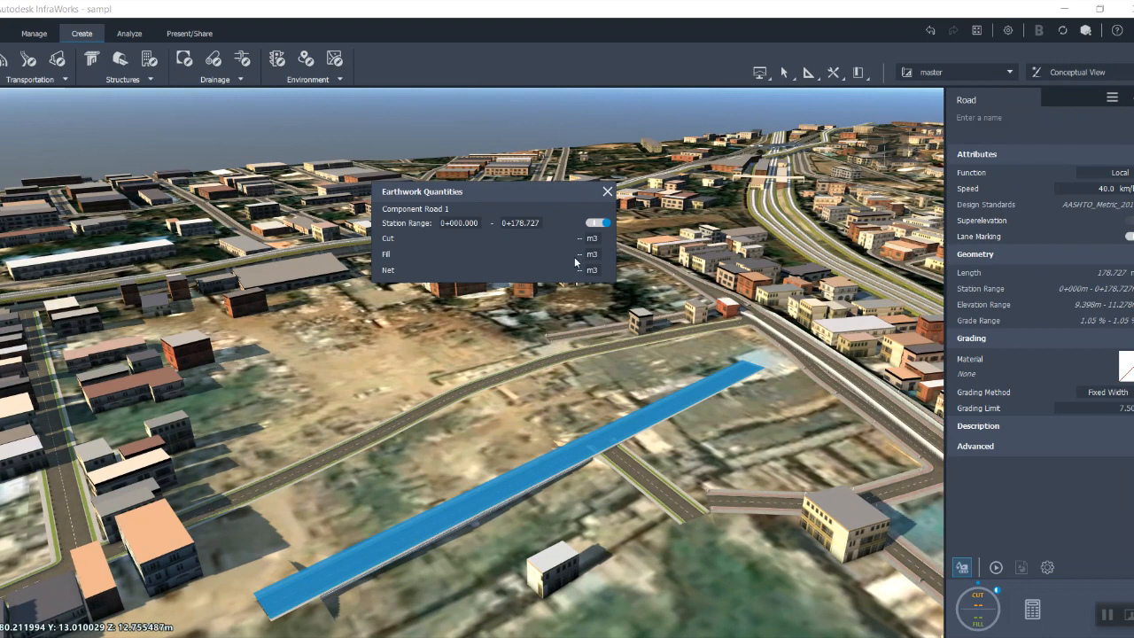
left_click(1033, 610)
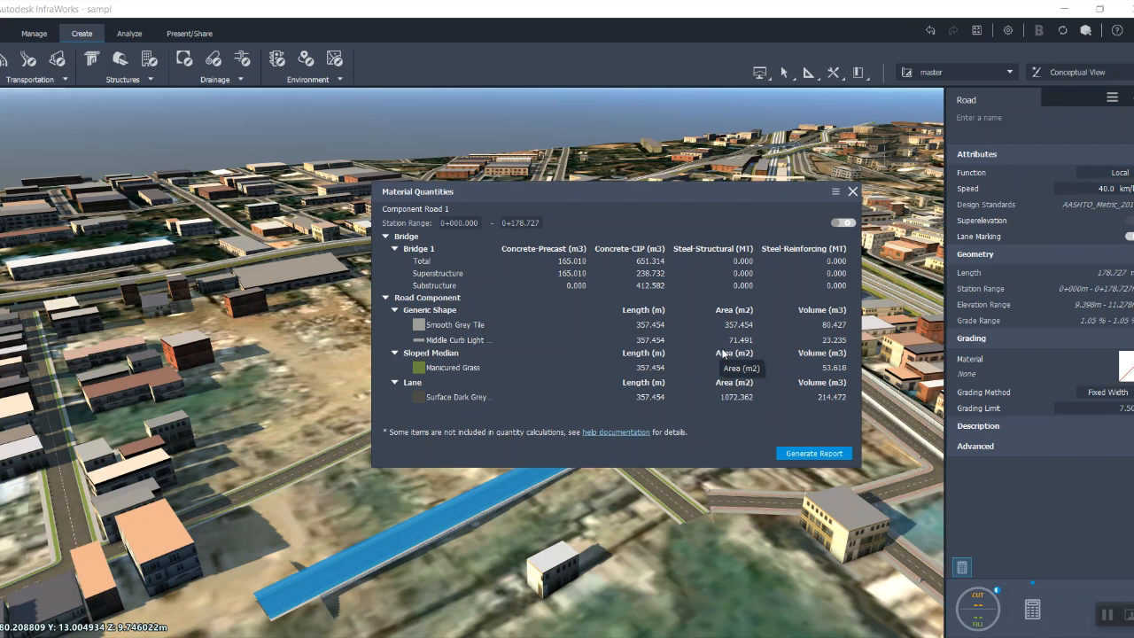
left_click(852, 200)
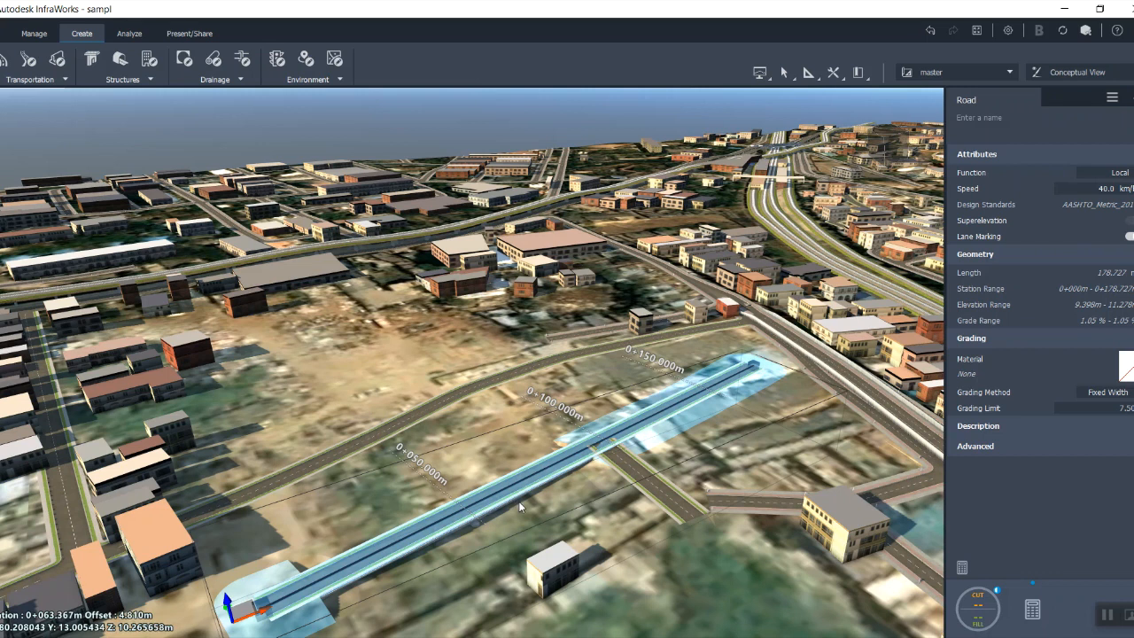
key("Escape")
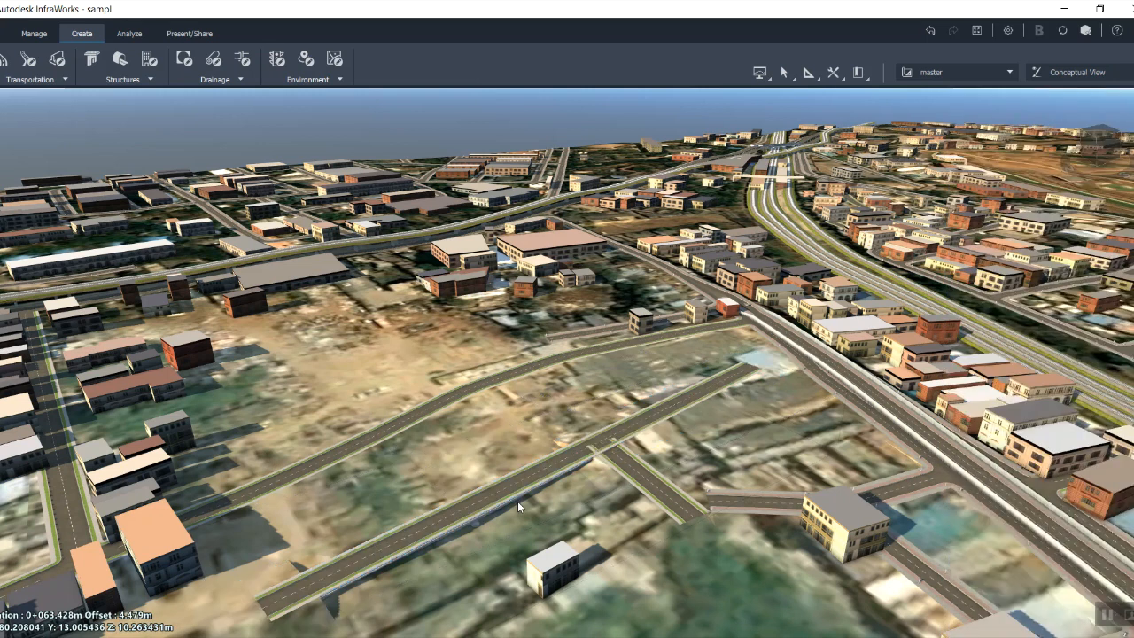
Start an IMX export and define its extent with a polygon enclosing the new roads, the open land and adjacent buildings
scroll(517, 501, "down", 3)
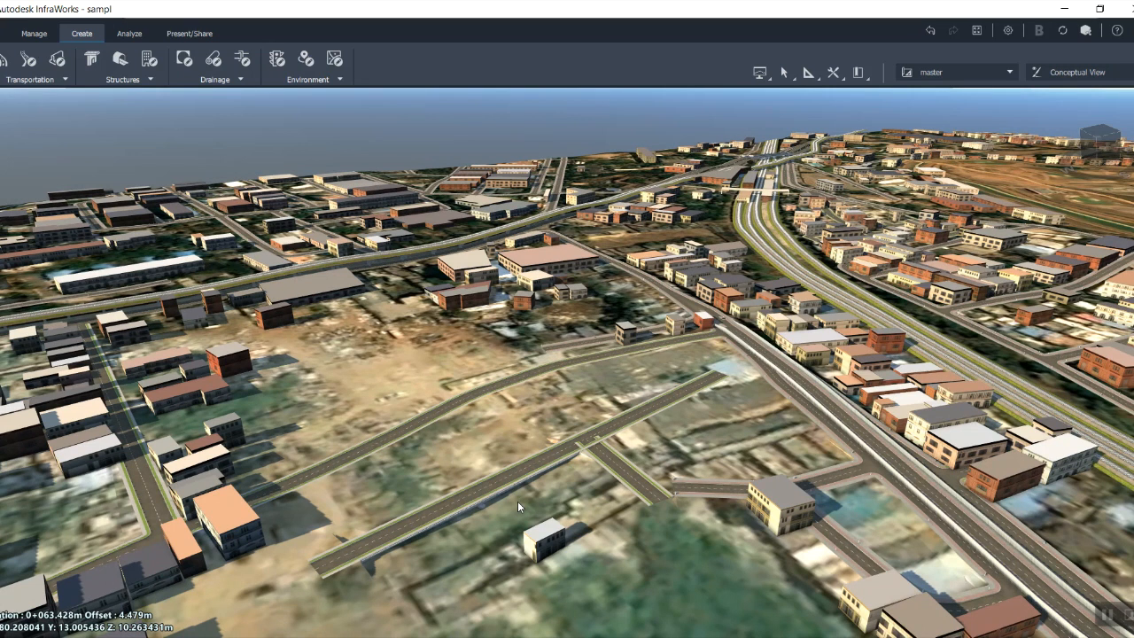
scroll(518, 501, "down", 2)
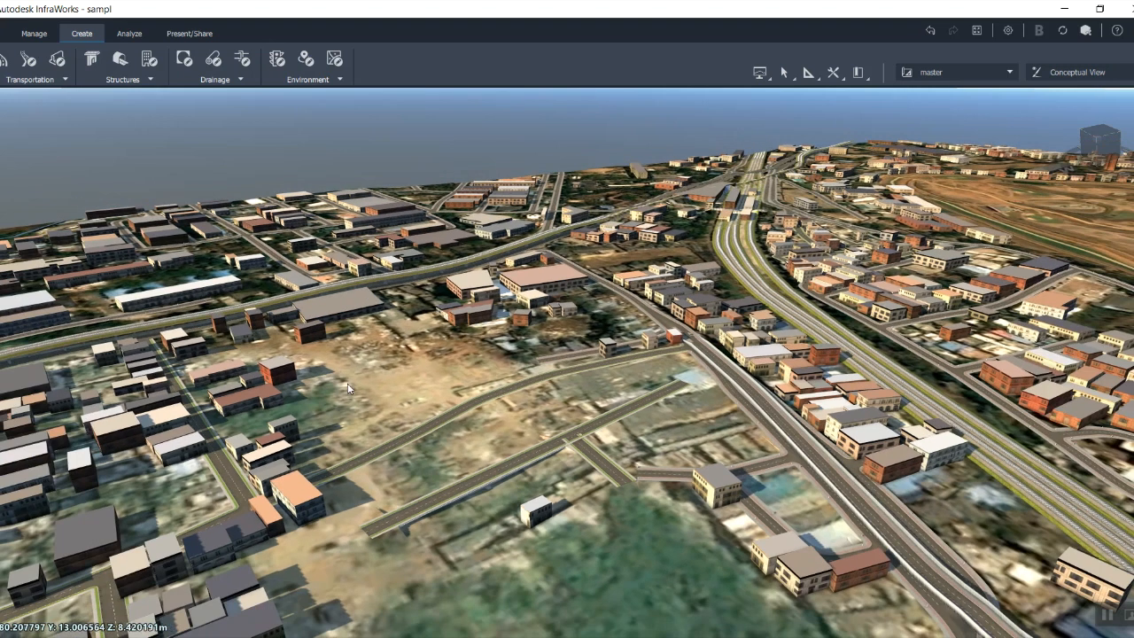
left_click(178, 34)
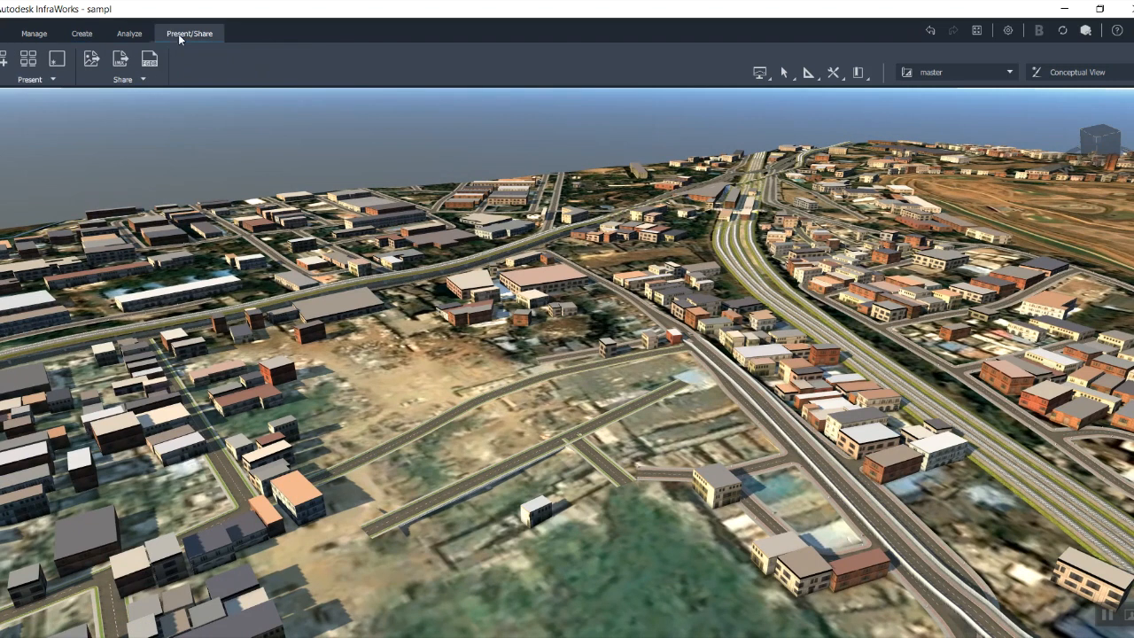
left_click(125, 60)
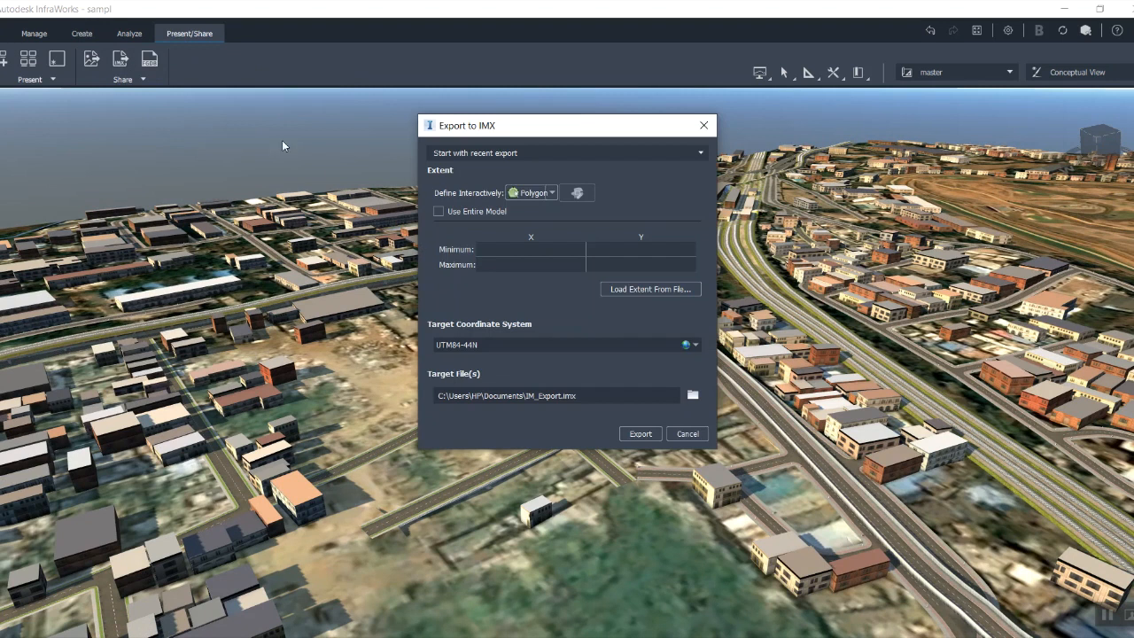
left_click(521, 196)
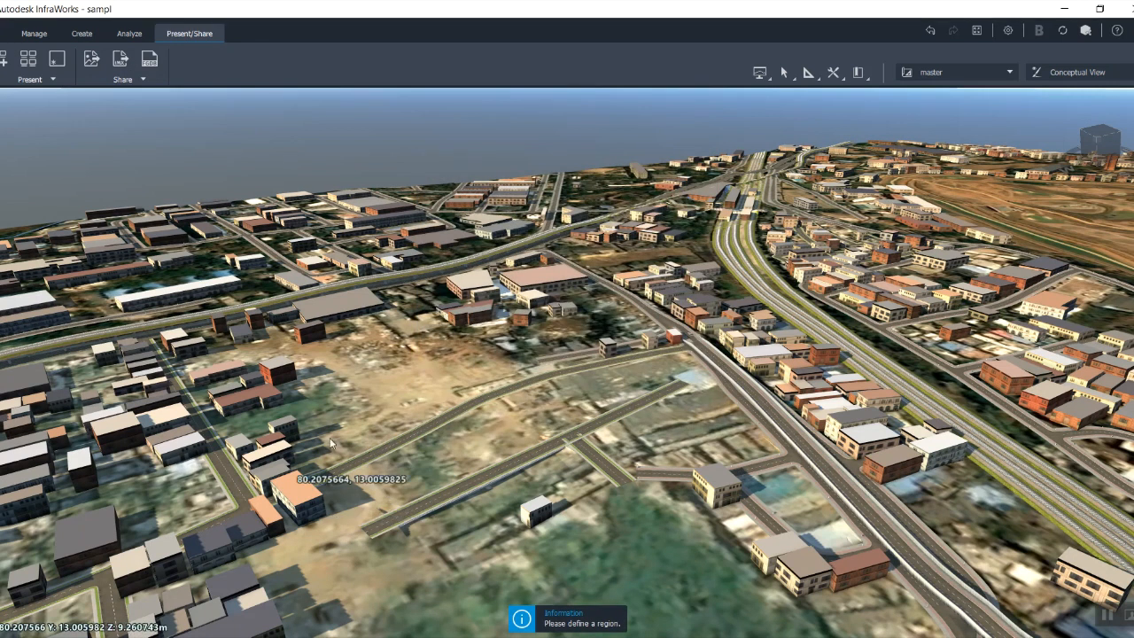
mouse_move(268, 402)
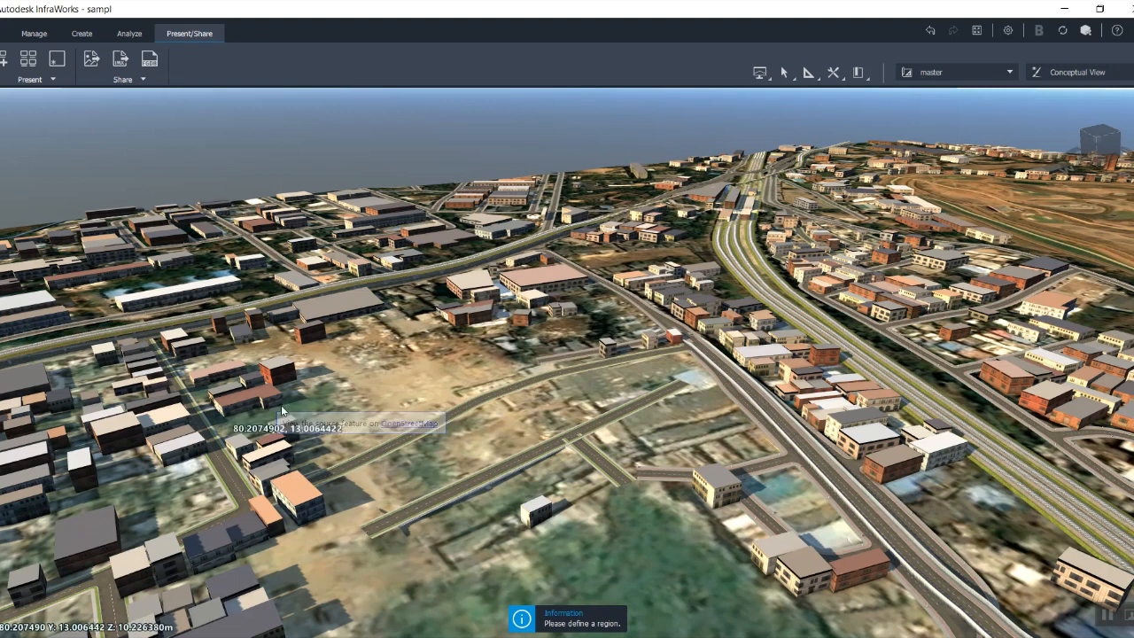
left_click(624, 328)
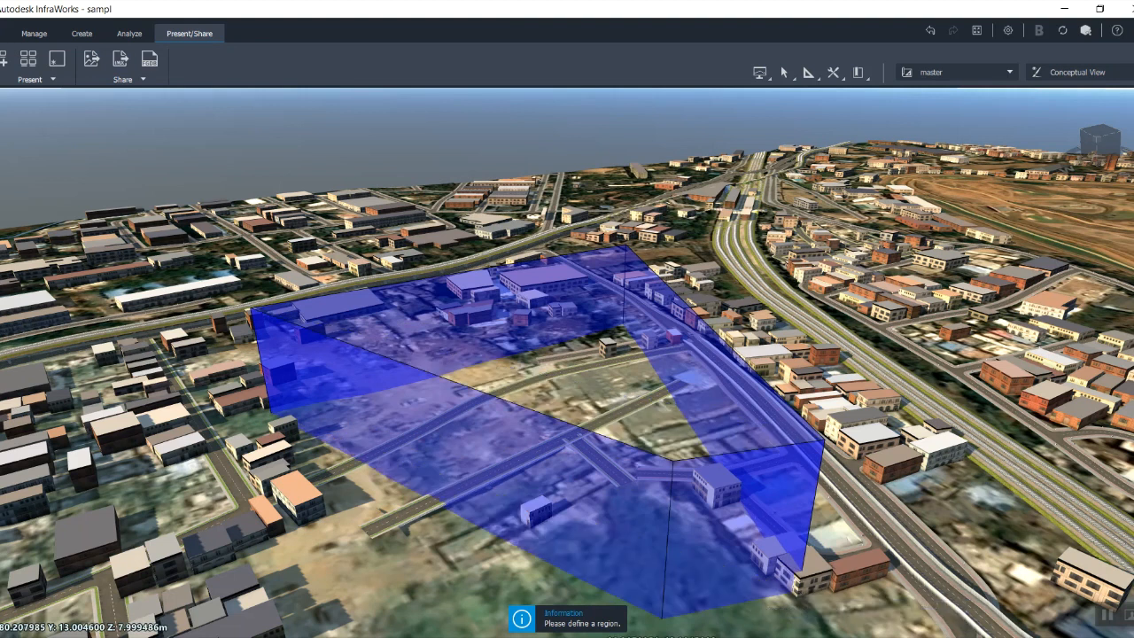
left_click(793, 590)
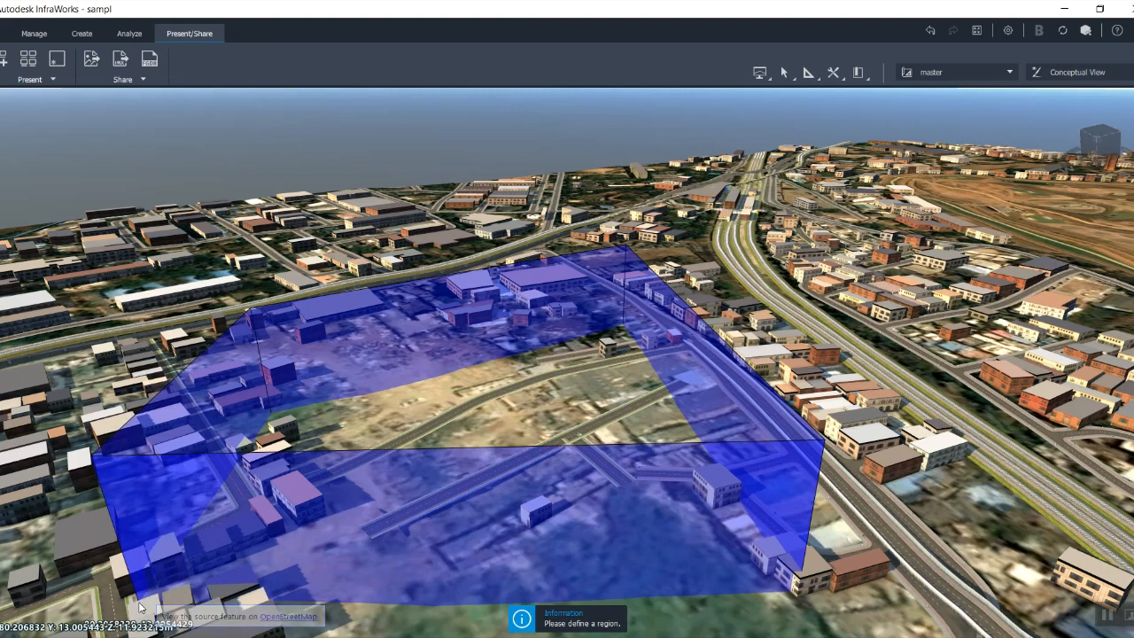
double_click(139, 607)
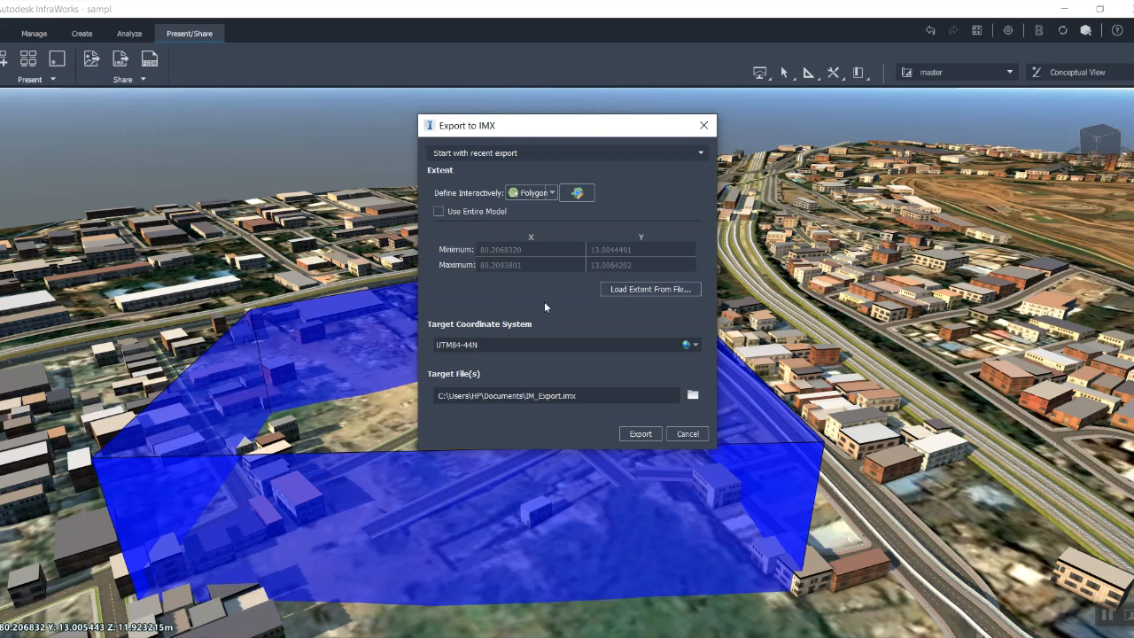
Set the export target to IM_Export.imx on the Desktop and run the IMX export
left_click(693, 396)
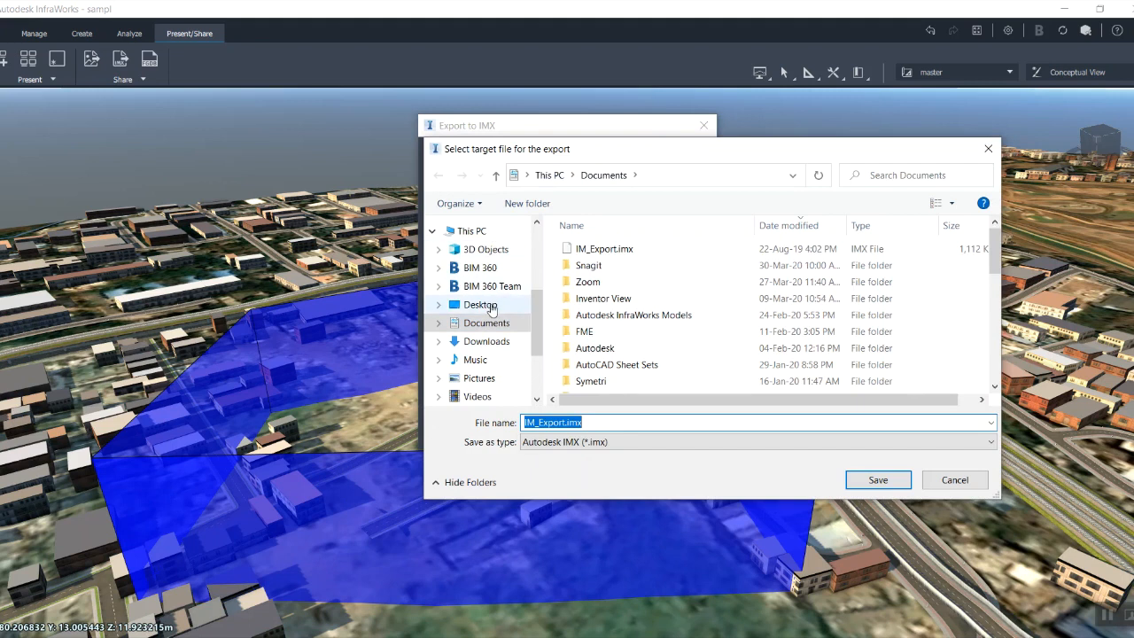
left_click(480, 304)
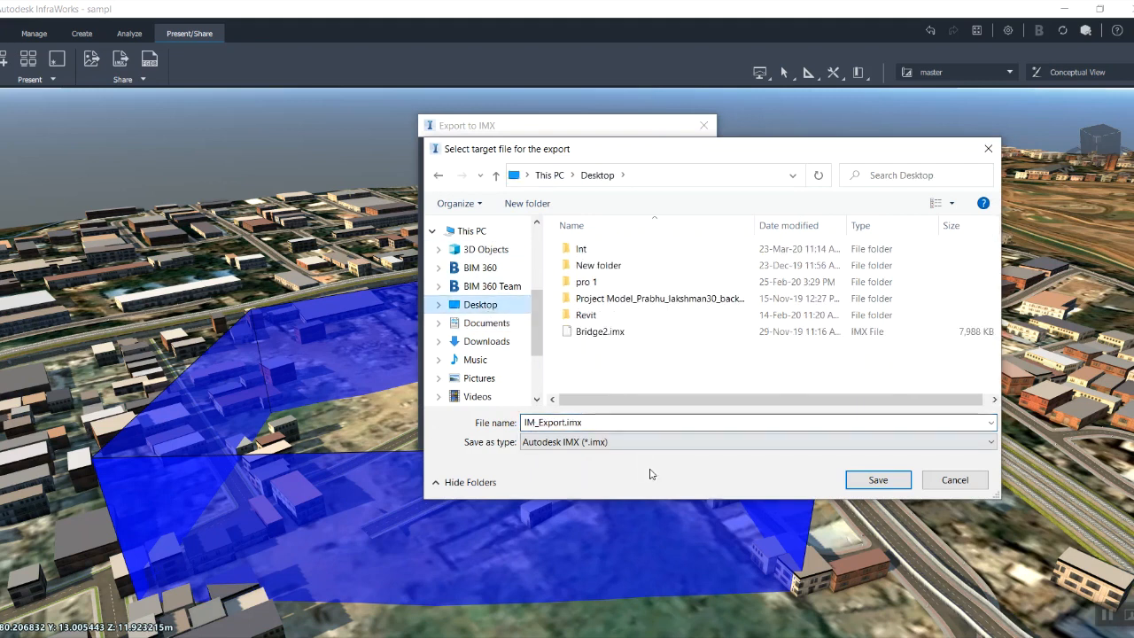
left_click(868, 480)
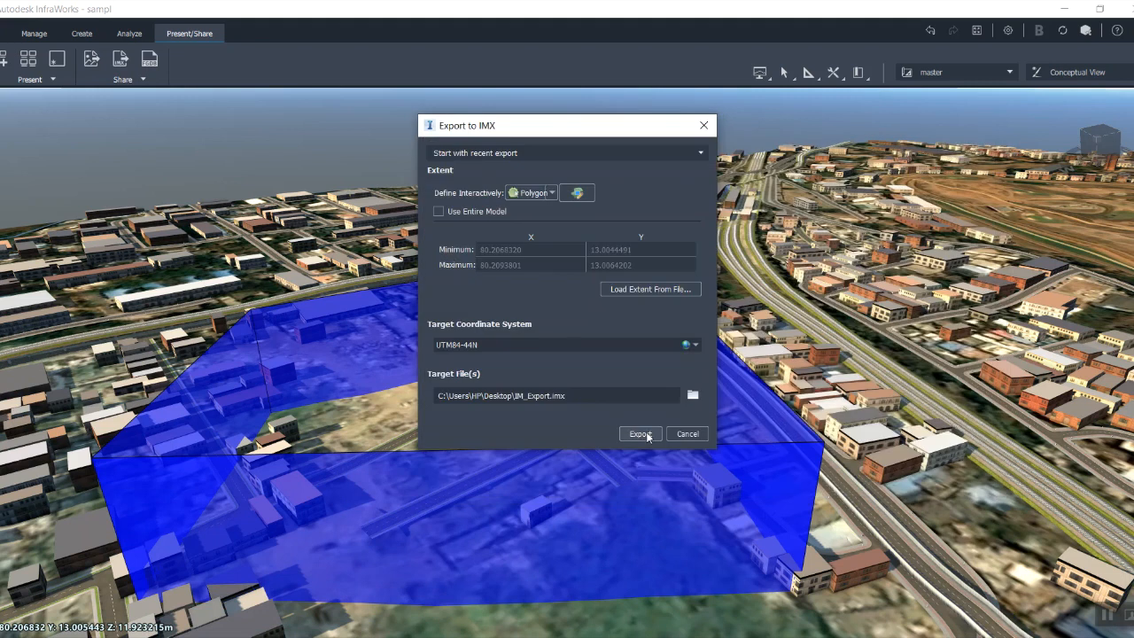
left_click(641, 434)
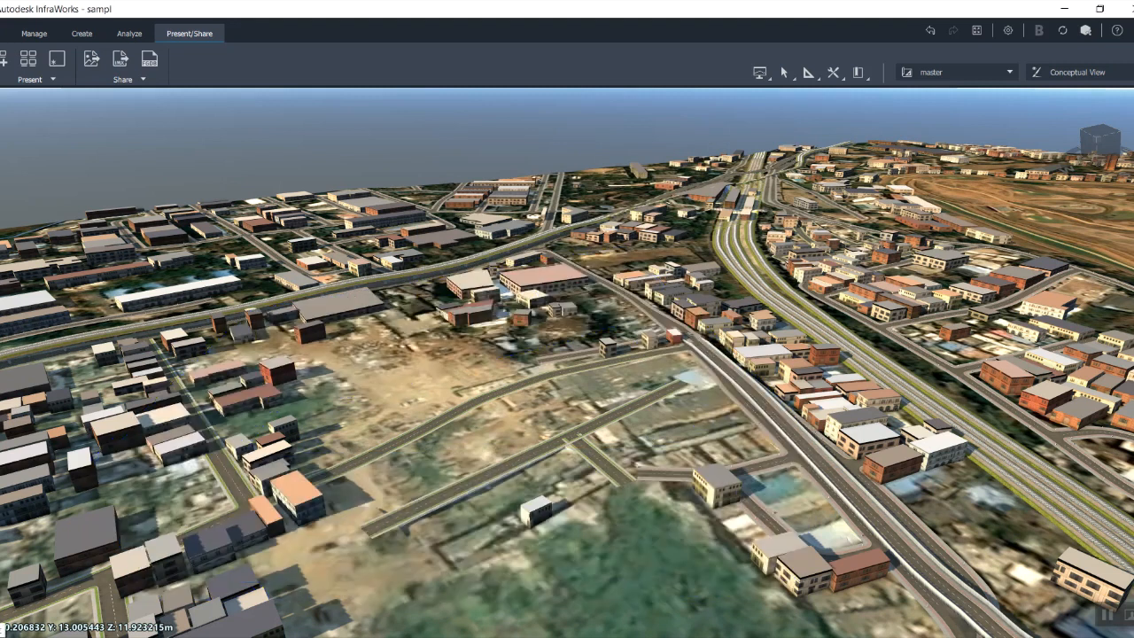
Launch Civil 3D 2020 Metric, dismiss the drawing recovery message and close the Drawing Recovery Manager
key("super")
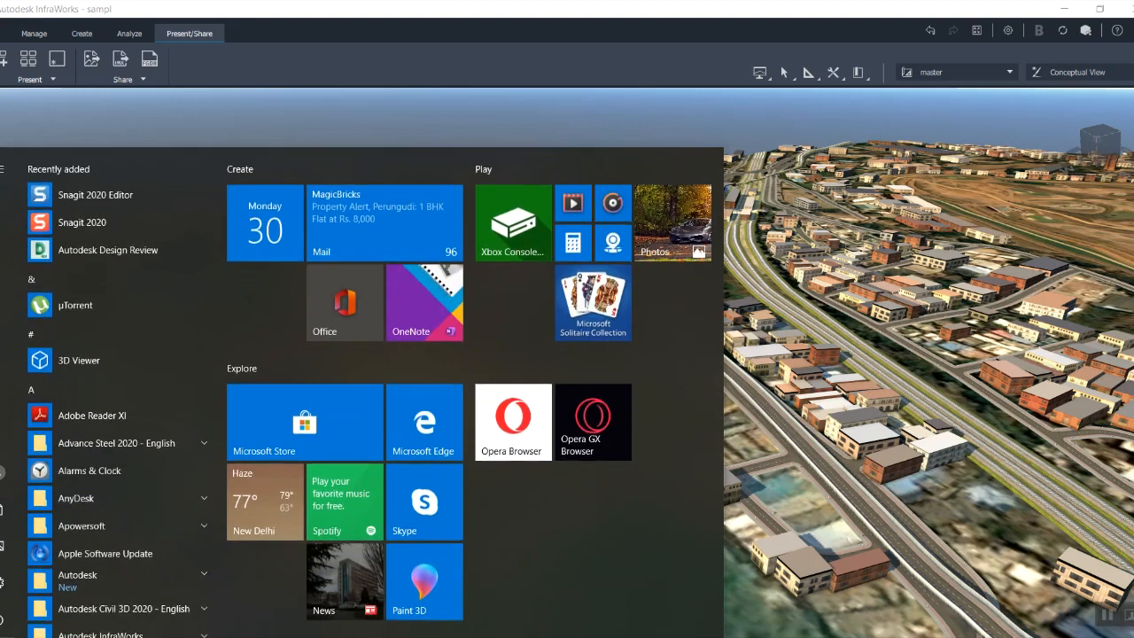
type("civi")
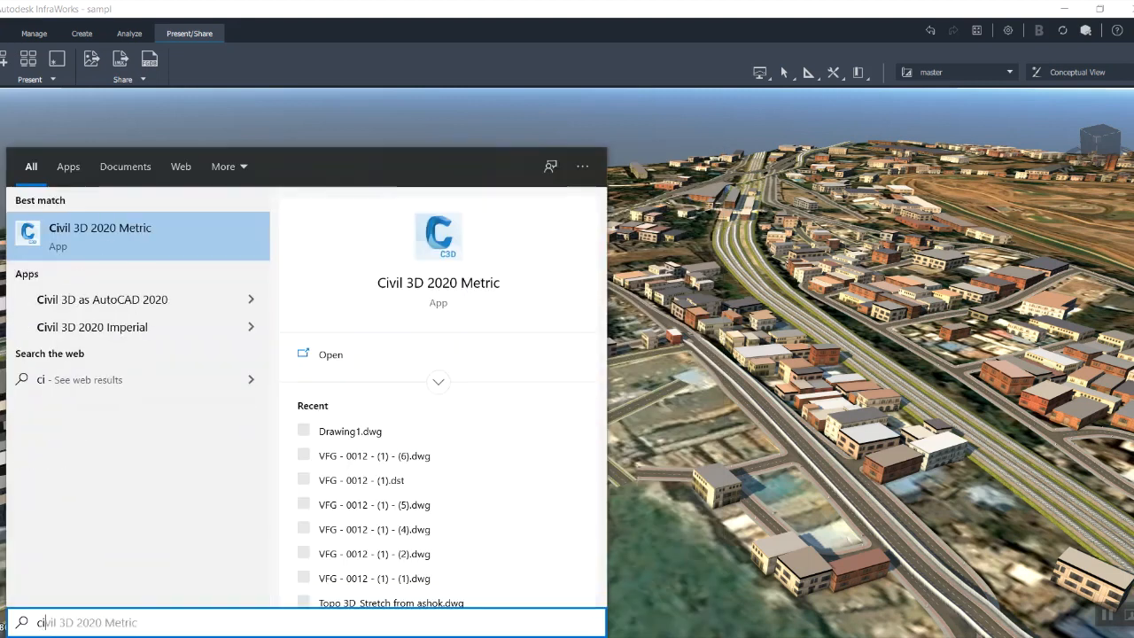
left_click(106, 239)
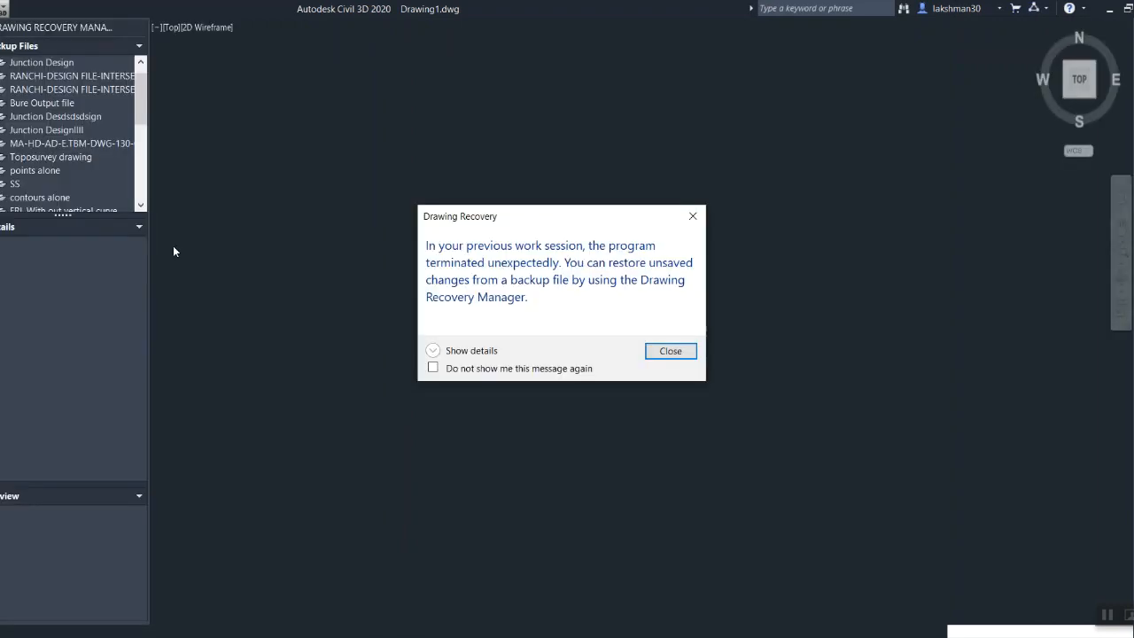
left_click(687, 222)
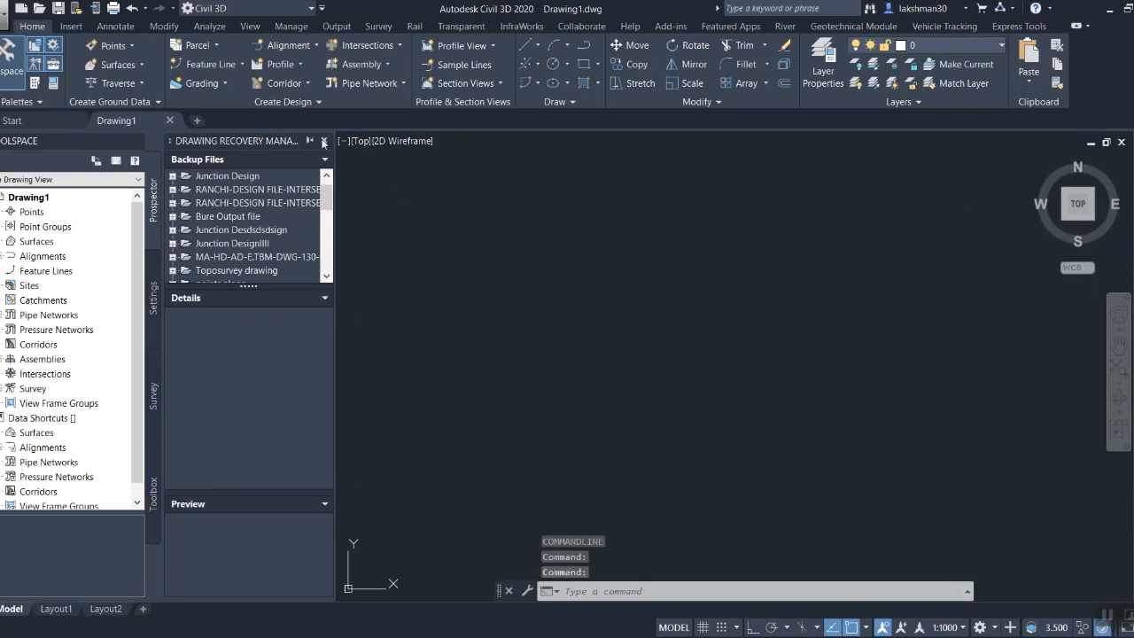
left_click(323, 142)
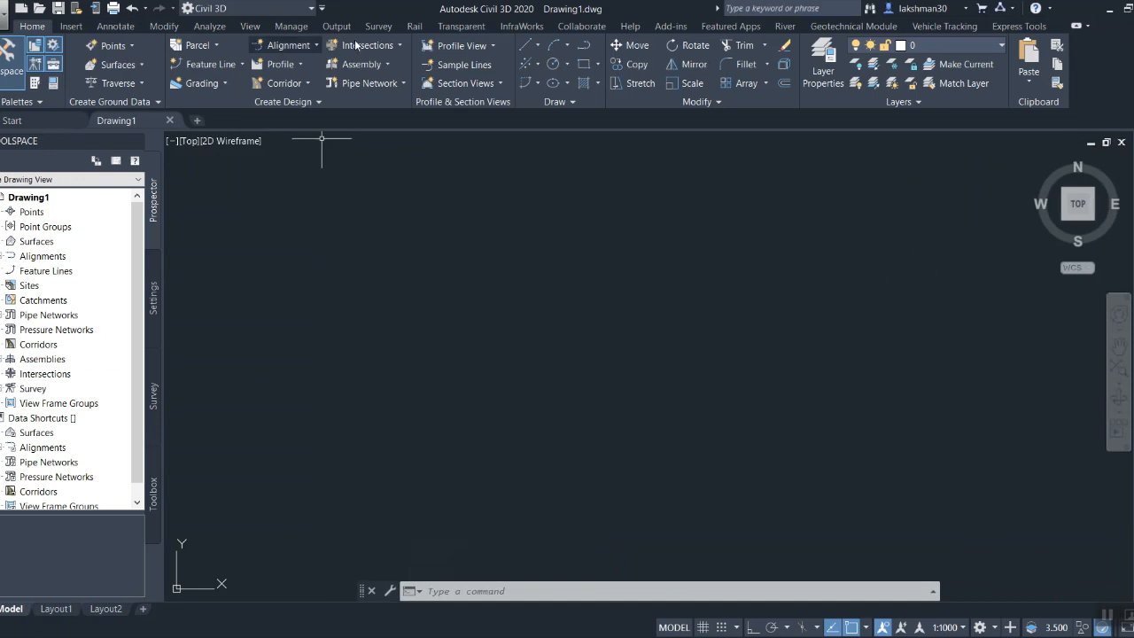
Import IM_Export.imx from the Desktop into the new drawing and dismiss the notification
left_click(521, 27)
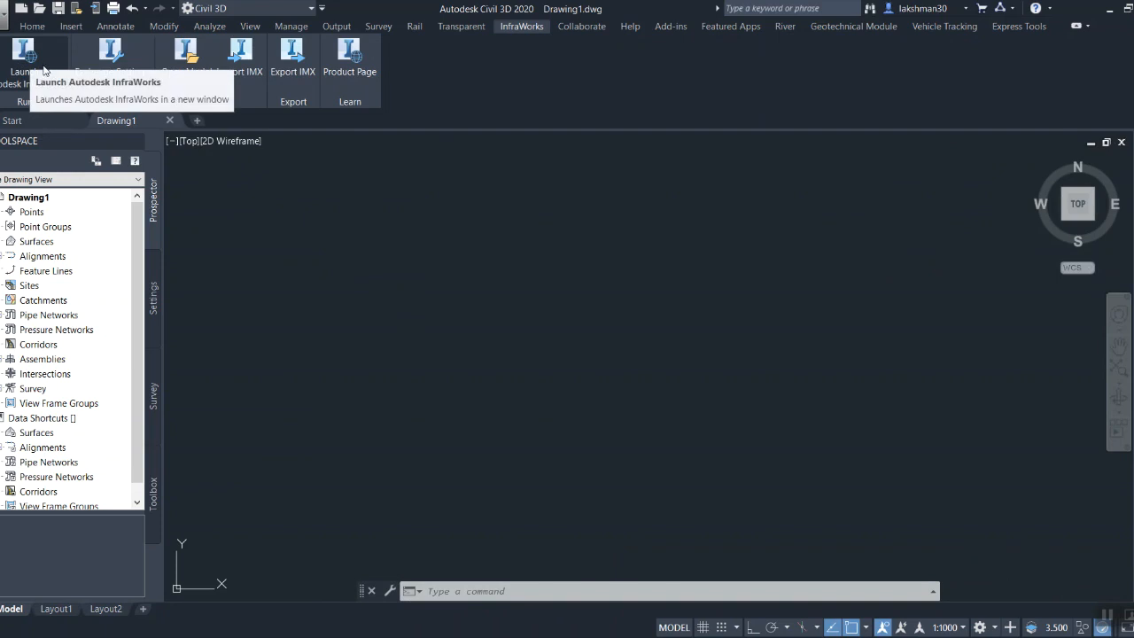
left_click(245, 69)
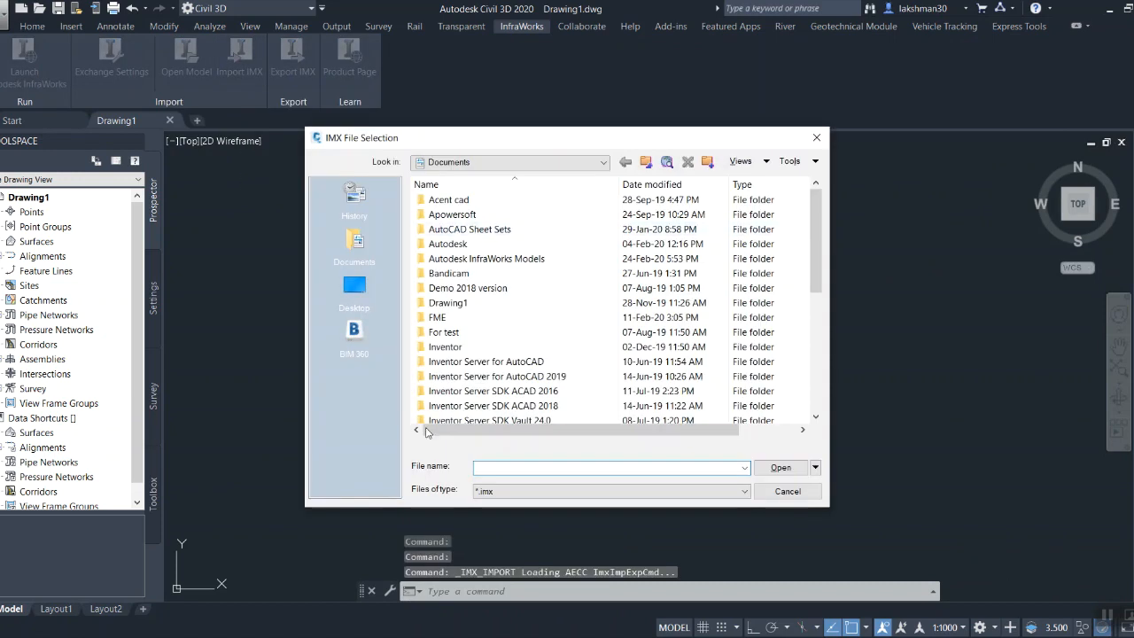
left_click(355, 286)
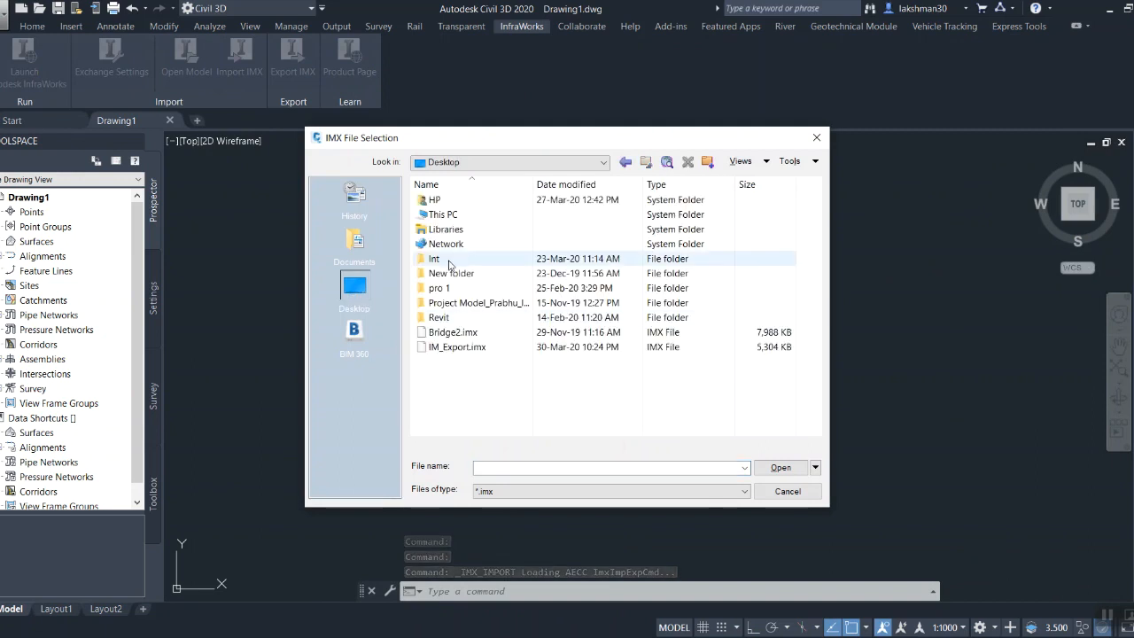
left_click(443, 348)
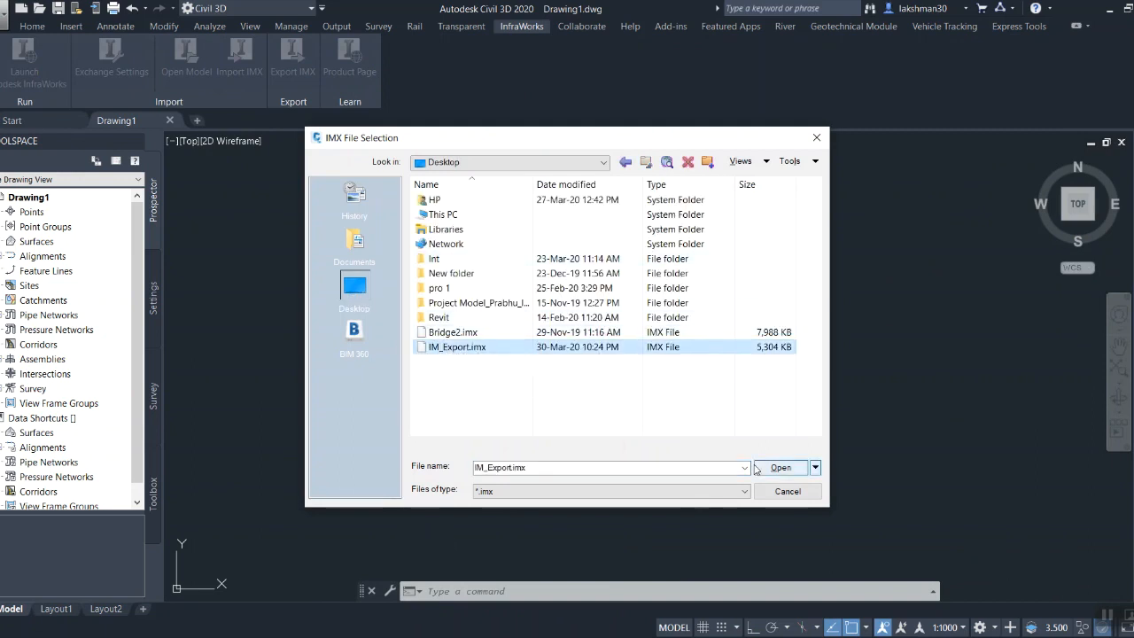
left_click(779, 470)
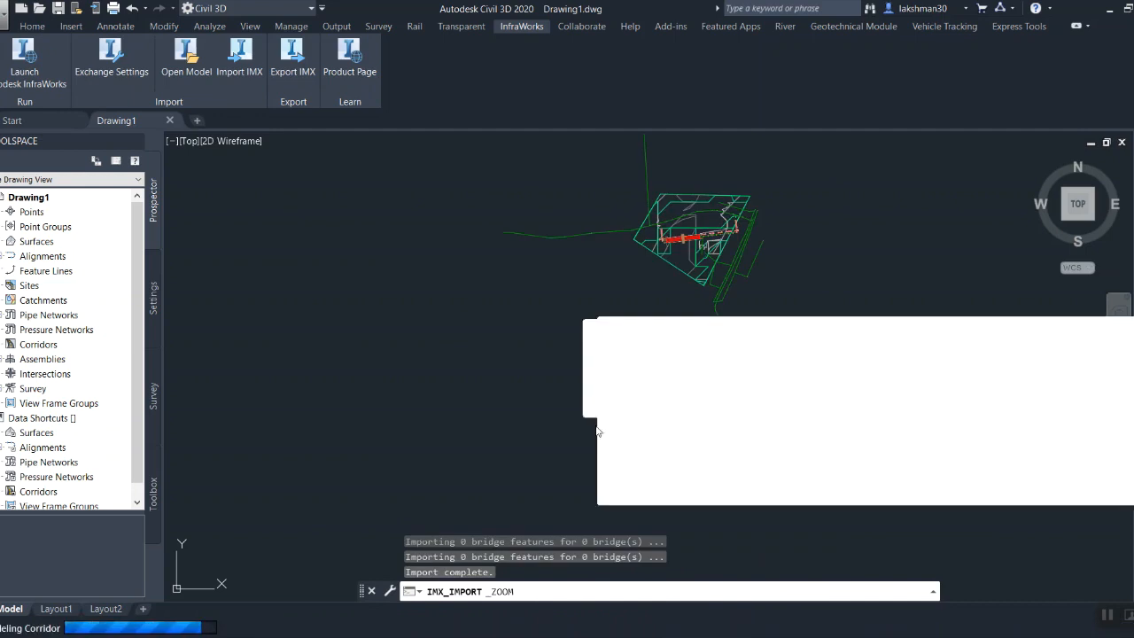
left_click(1105, 328)
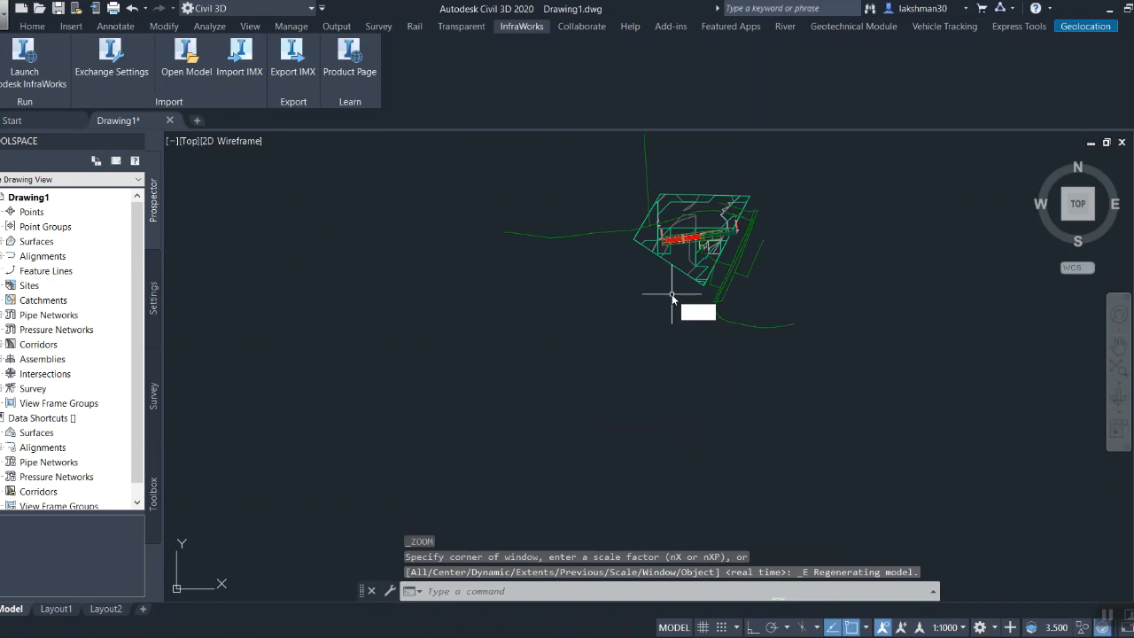
Examine the imported corridor and terrain surface by selecting them in the drawing, and clear the selection
scroll(552, 240, "up", 3)
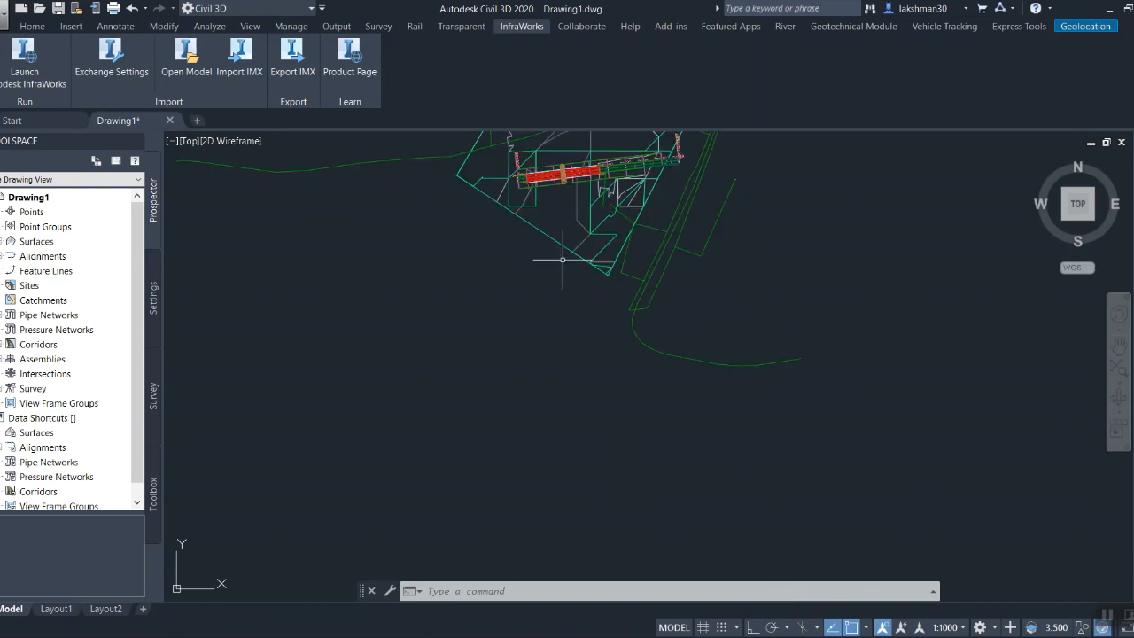
key("Escape")
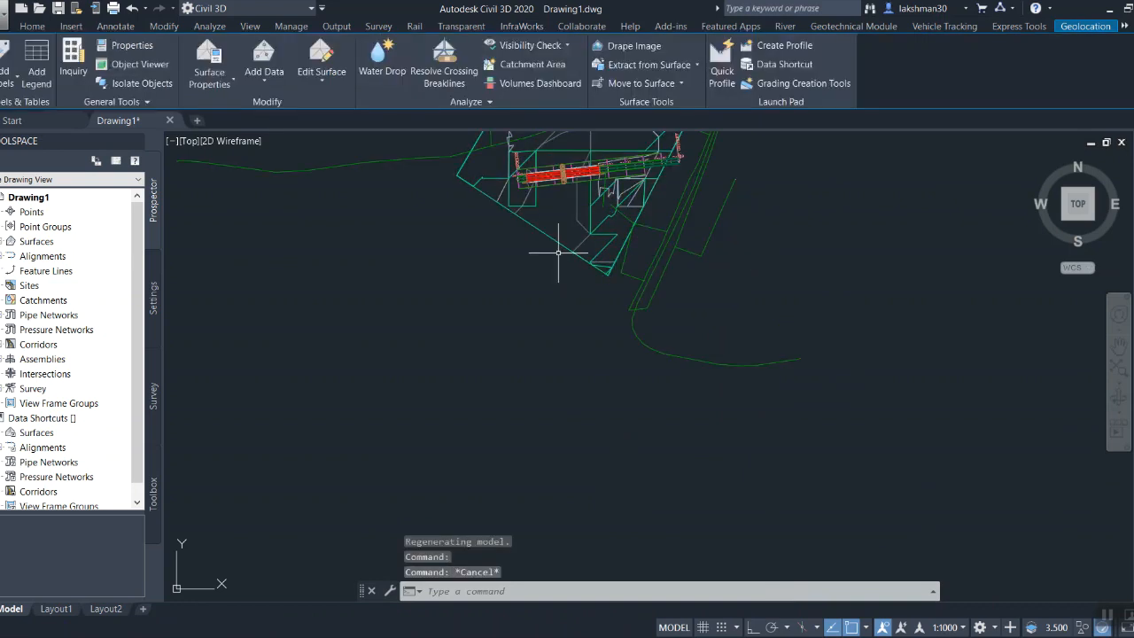
left_click(560, 177)
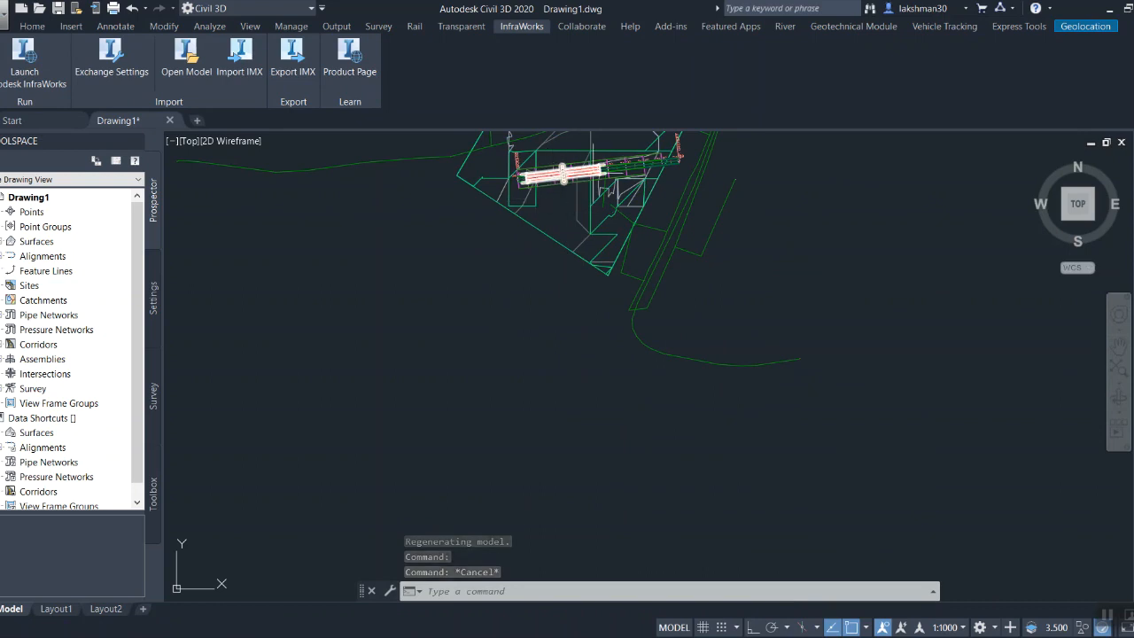
left_click(556, 240)
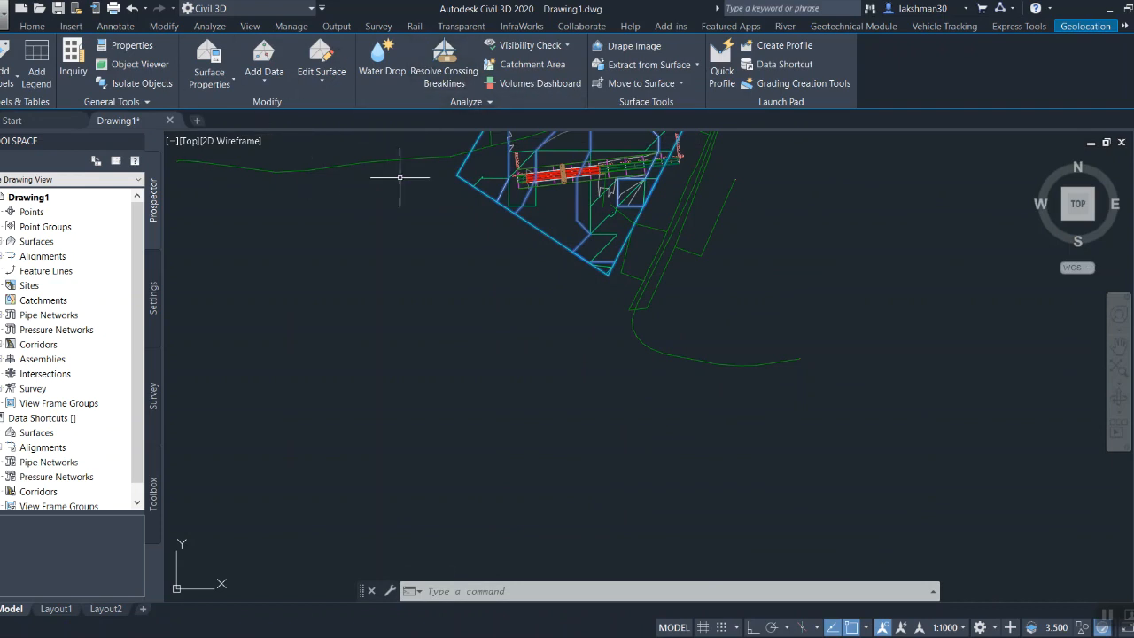
key("Escape")
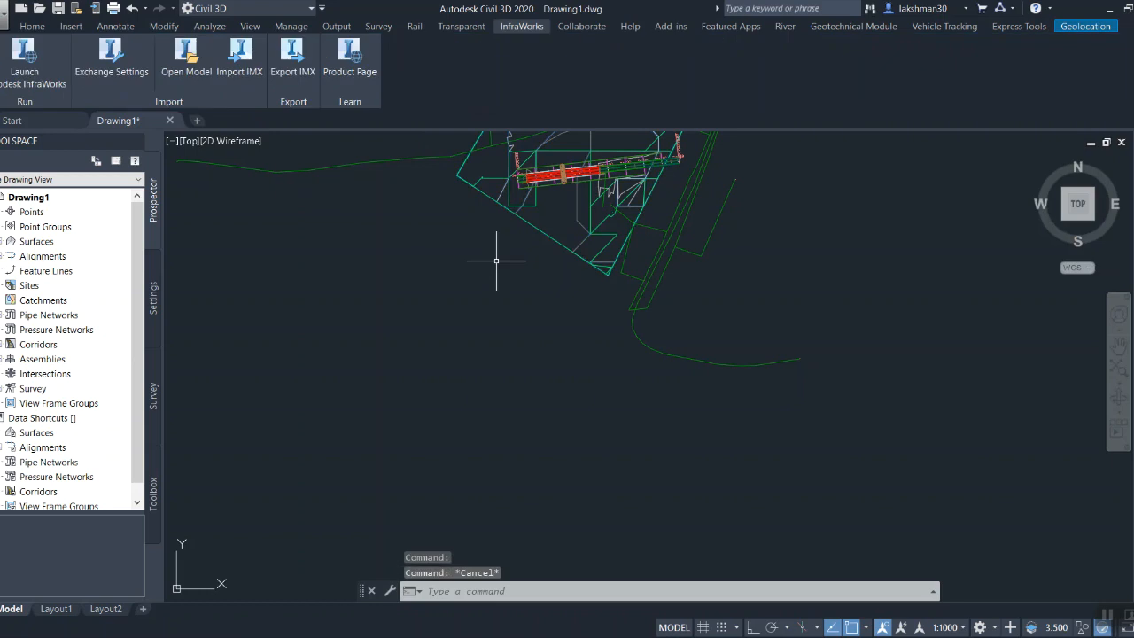
Expand the drawing's Centerline Alignments and review the list of imported alignments
left_click(2, 256)
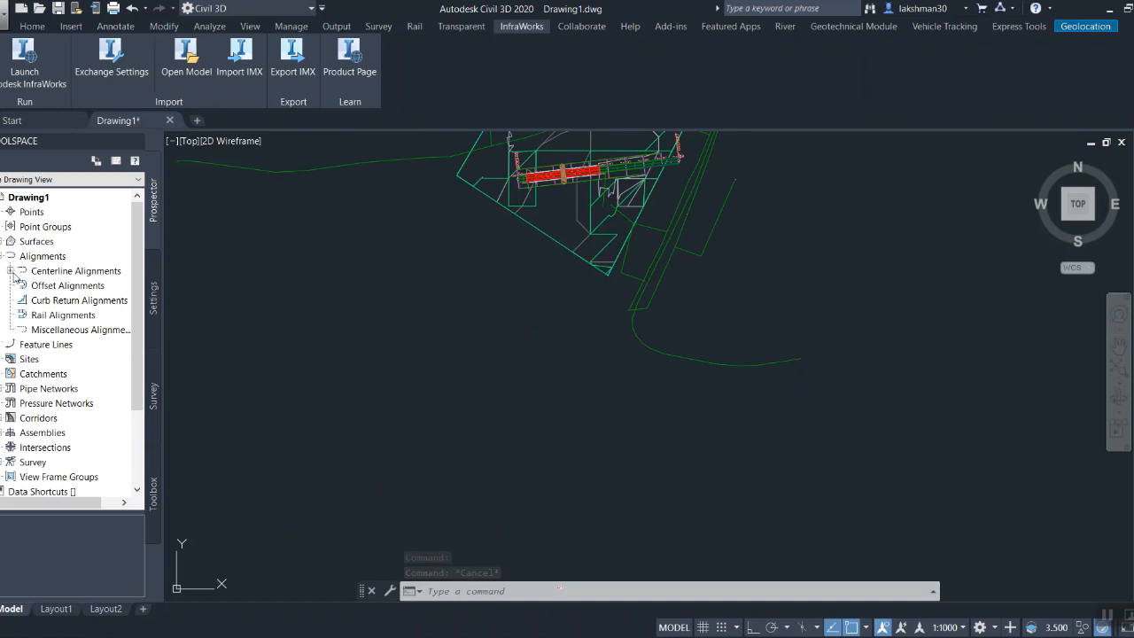
left_click(11, 271)
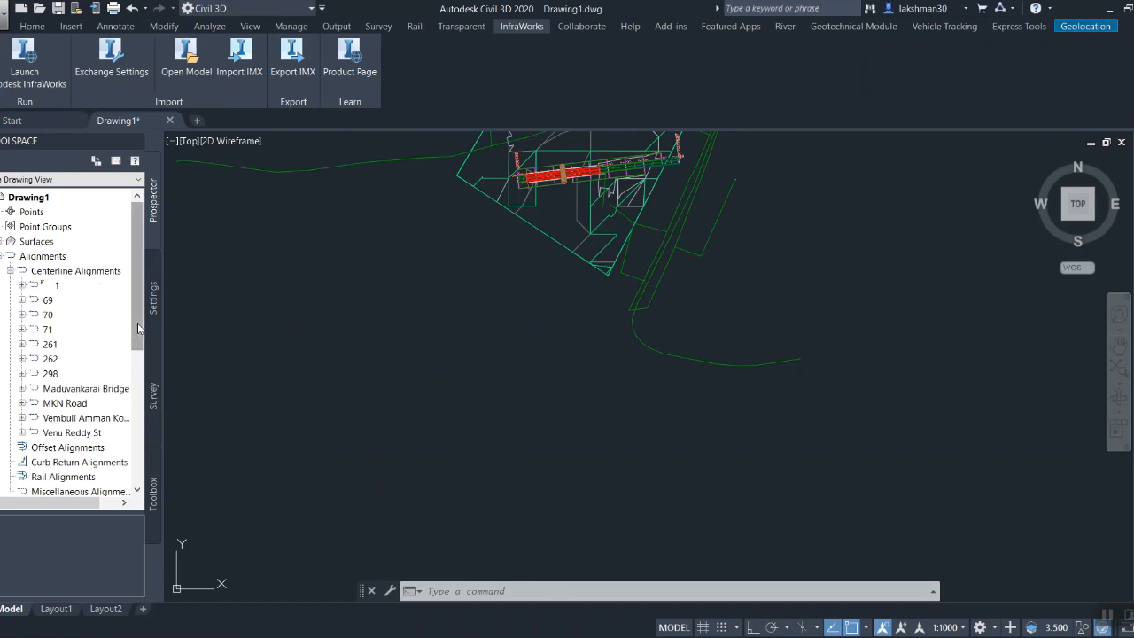
left_click_drag(138, 328, 140, 346)
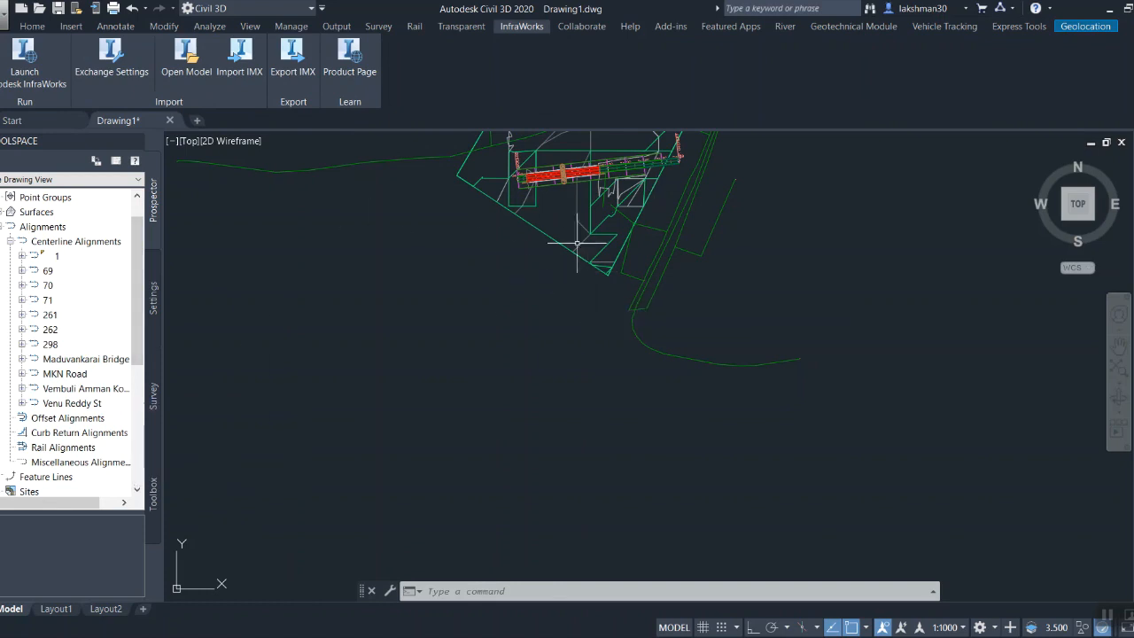
Examine the imported terrain surface in the Object Viewer with the Conceptual visual style from tilted angles, and close the viewer
left_click(32, 25)
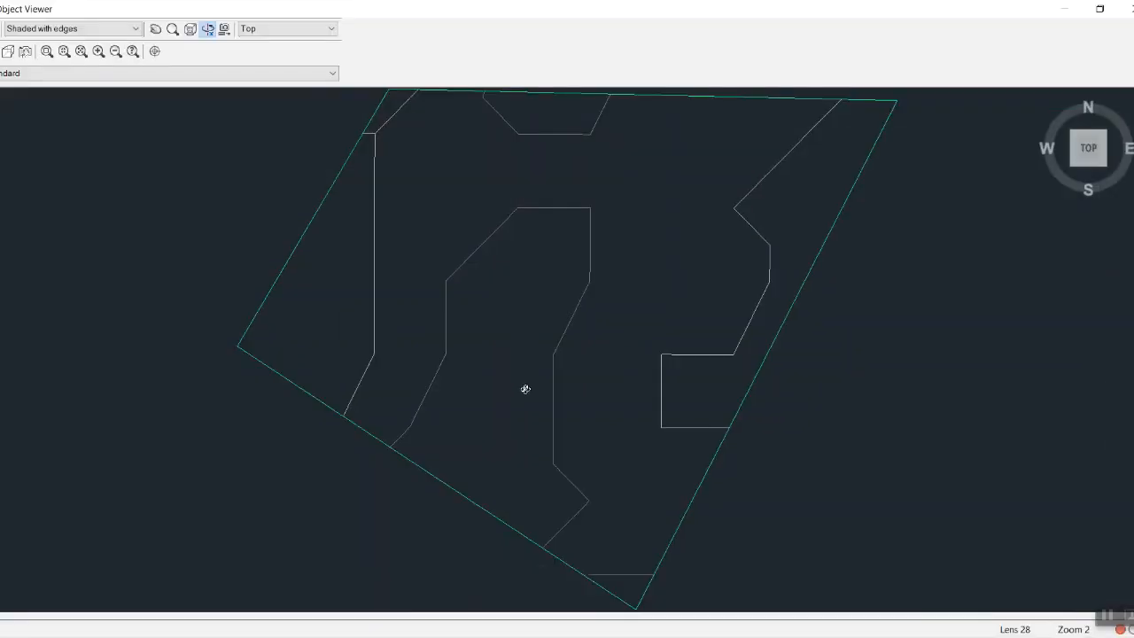
left_click_drag(525, 389, 562, 292)
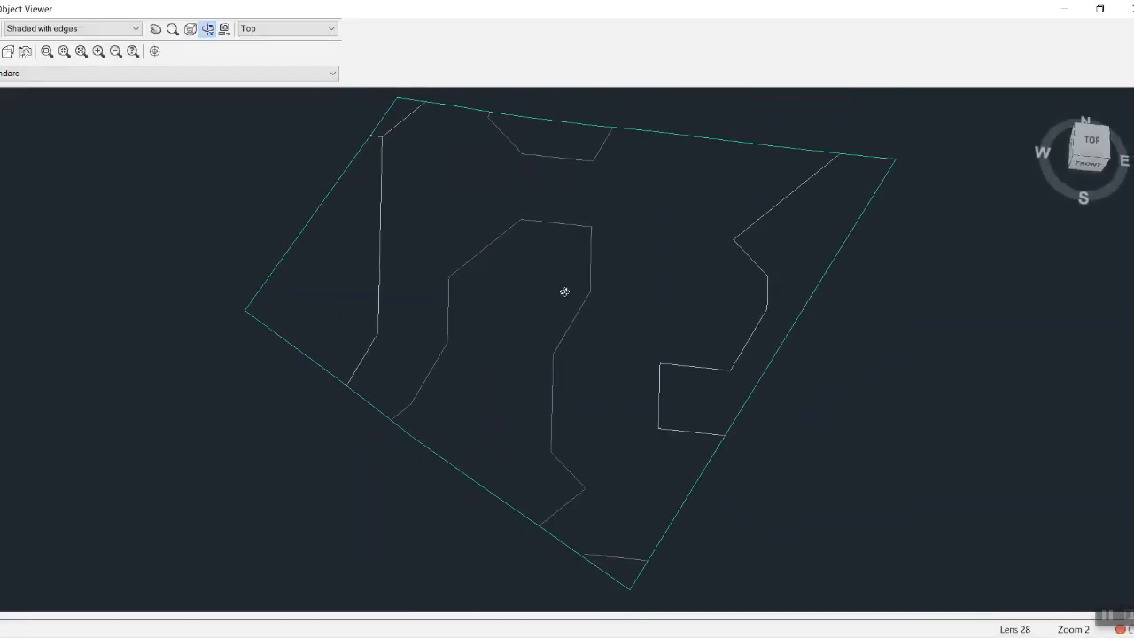
left_click(71, 29)
left_click(73, 62)
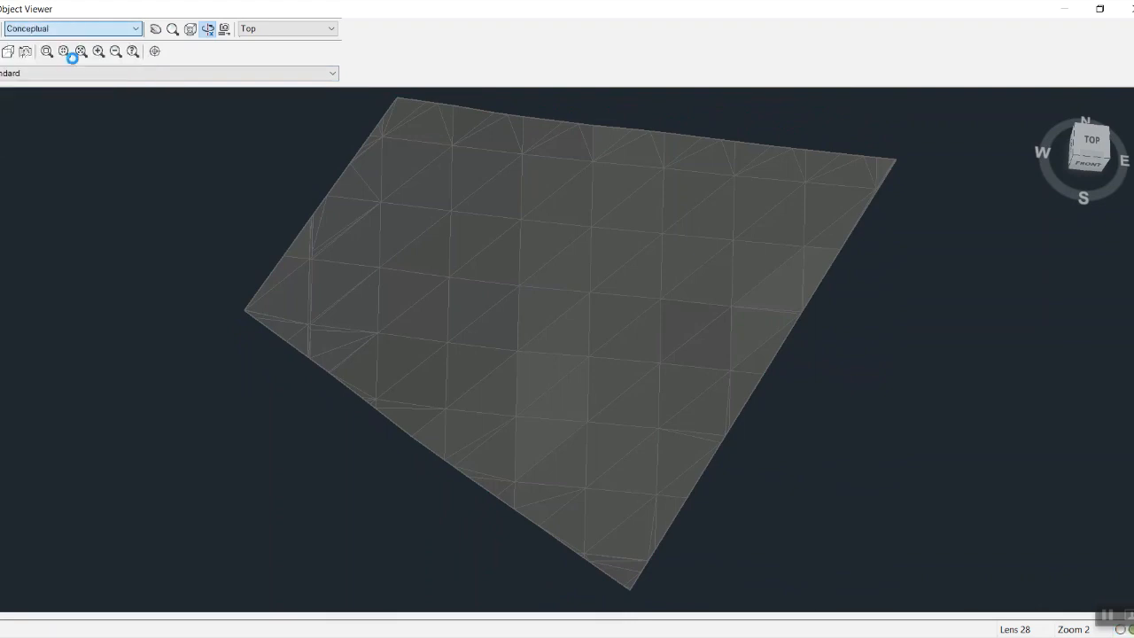
mouse_move(463, 324)
left_mouse_down()
mouse_move(462, 297)
mouse_move(488, 258)
left_mouse_up()
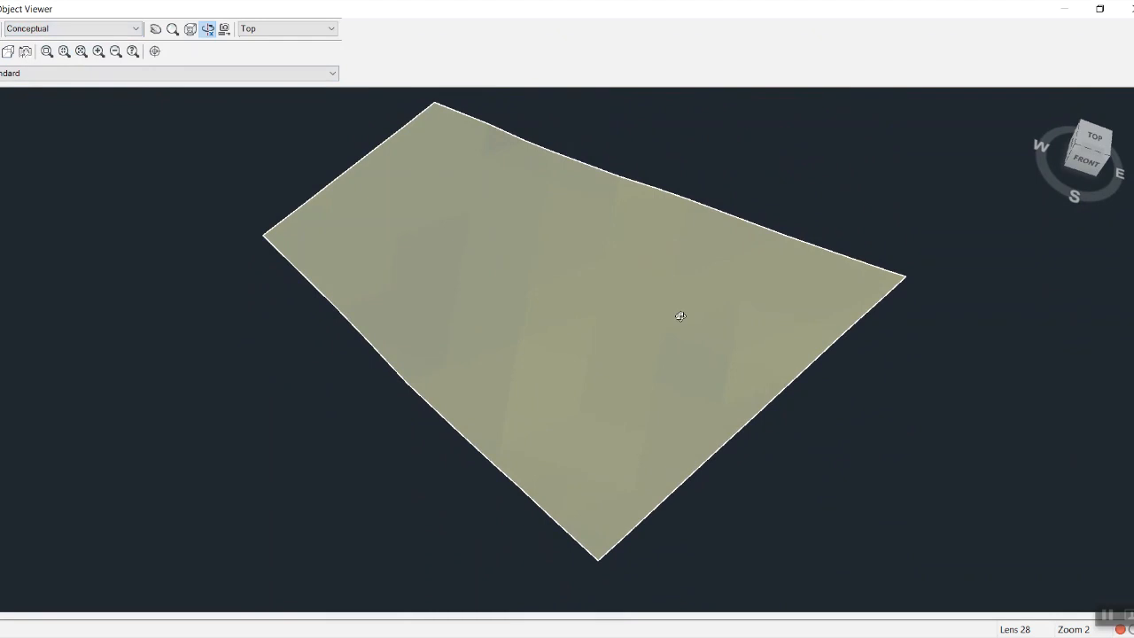
key("Escape")
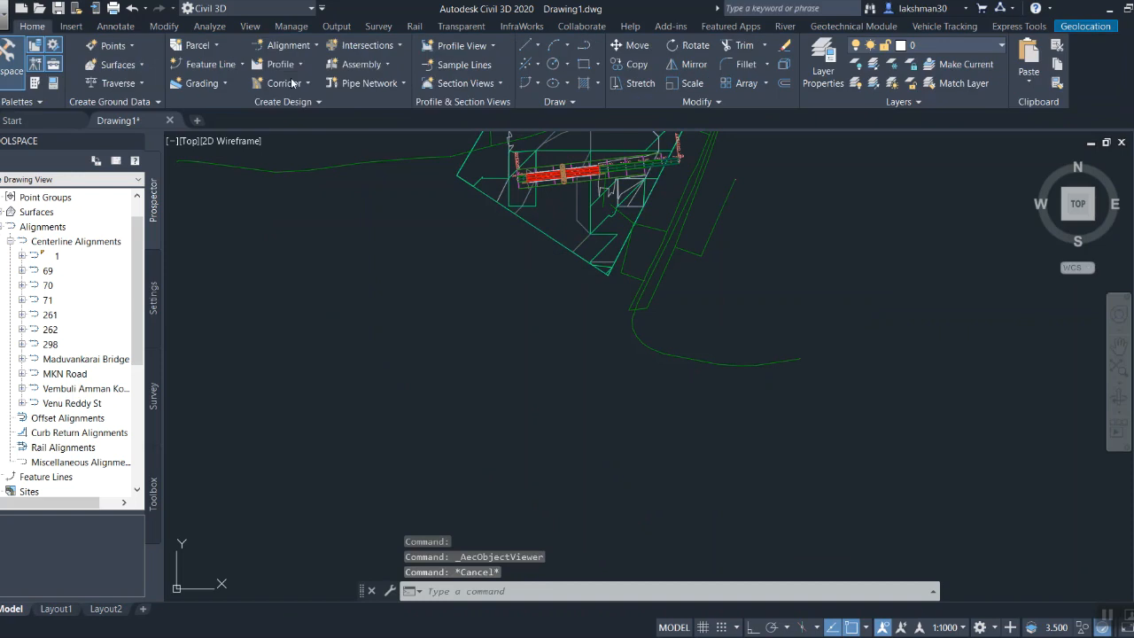
Create a centerline alignment with the default name, starting station 0+000.00, Proposed style and All Labels label set
left_click(301, 48)
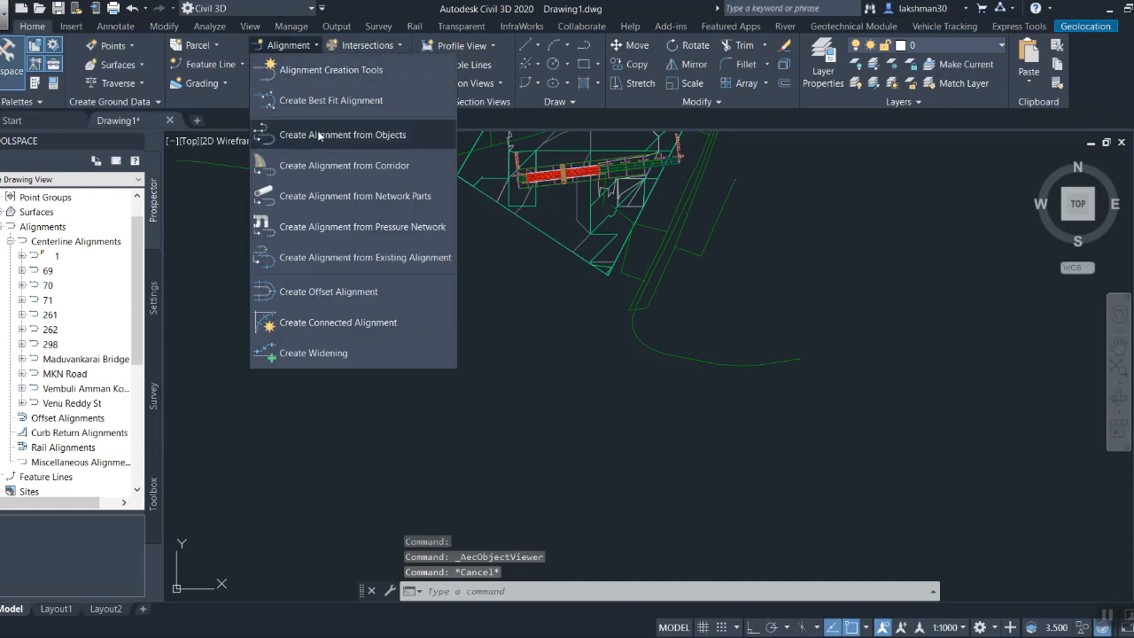
left_click(340, 67)
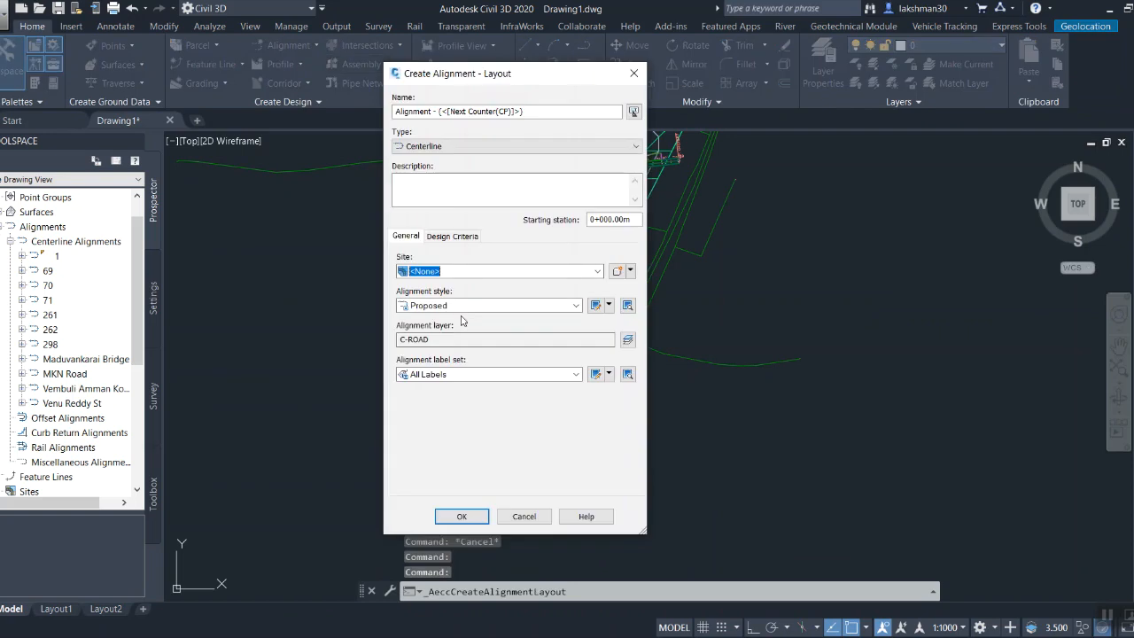
left_click(446, 514)
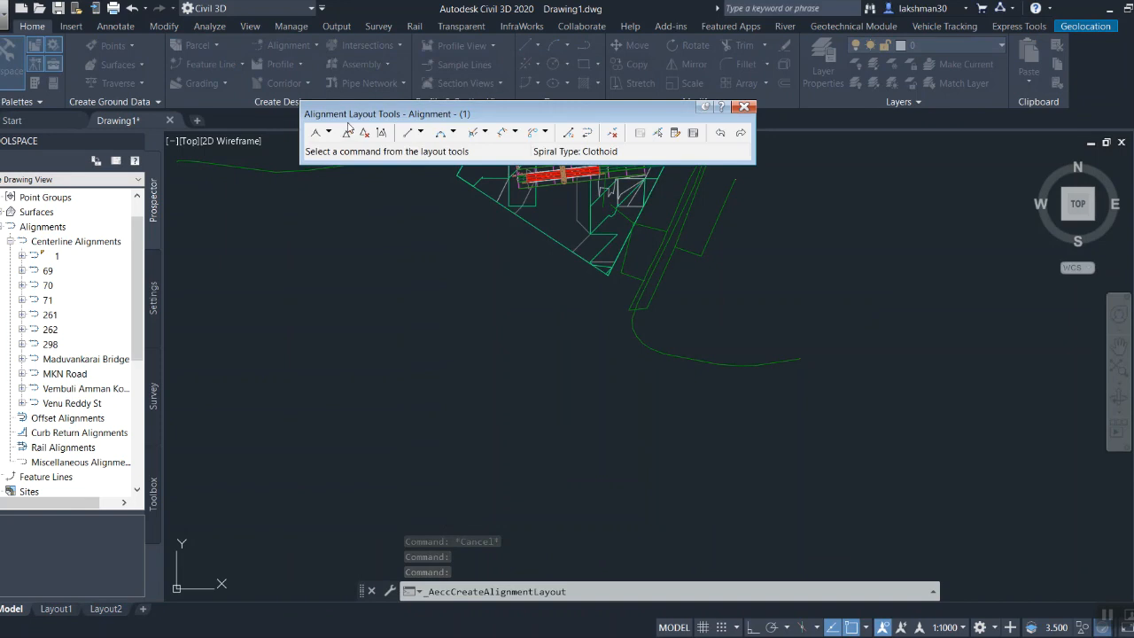
Draw the new alignment as tangents with curves through three points just south of the red bridge corridor, and close the layout tools
left_click(328, 132)
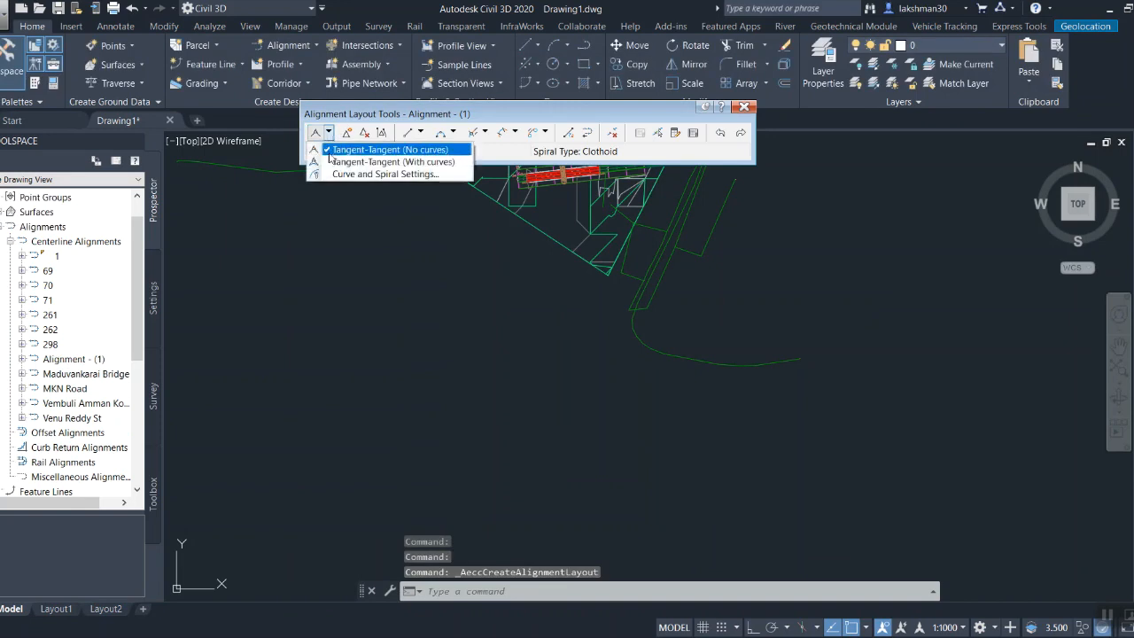
left_click(338, 163)
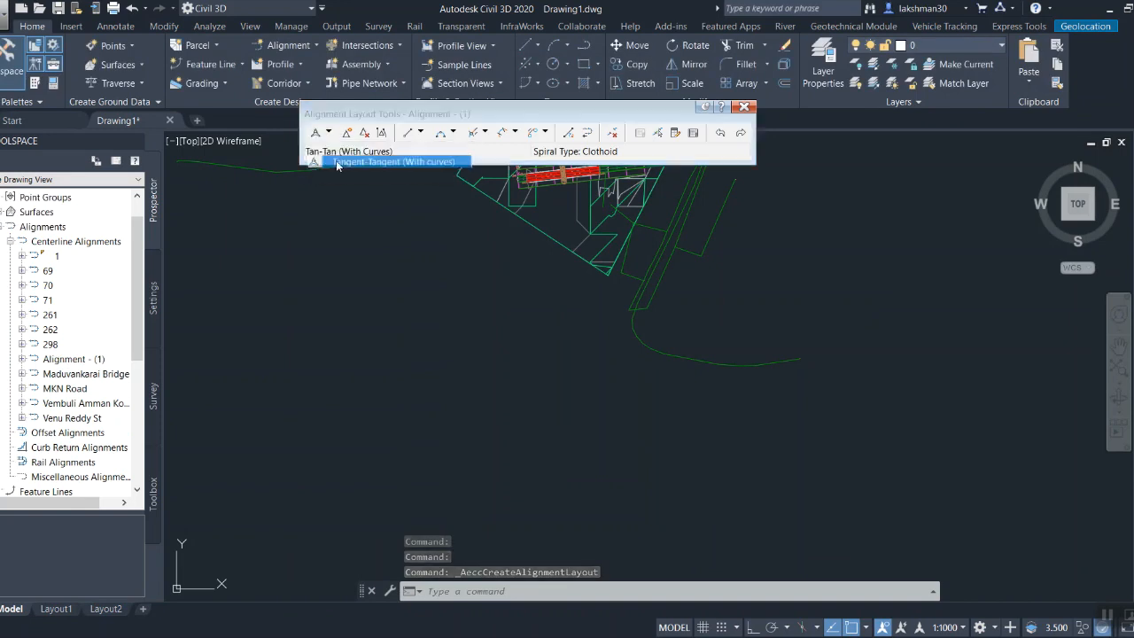
left_click(508, 213)
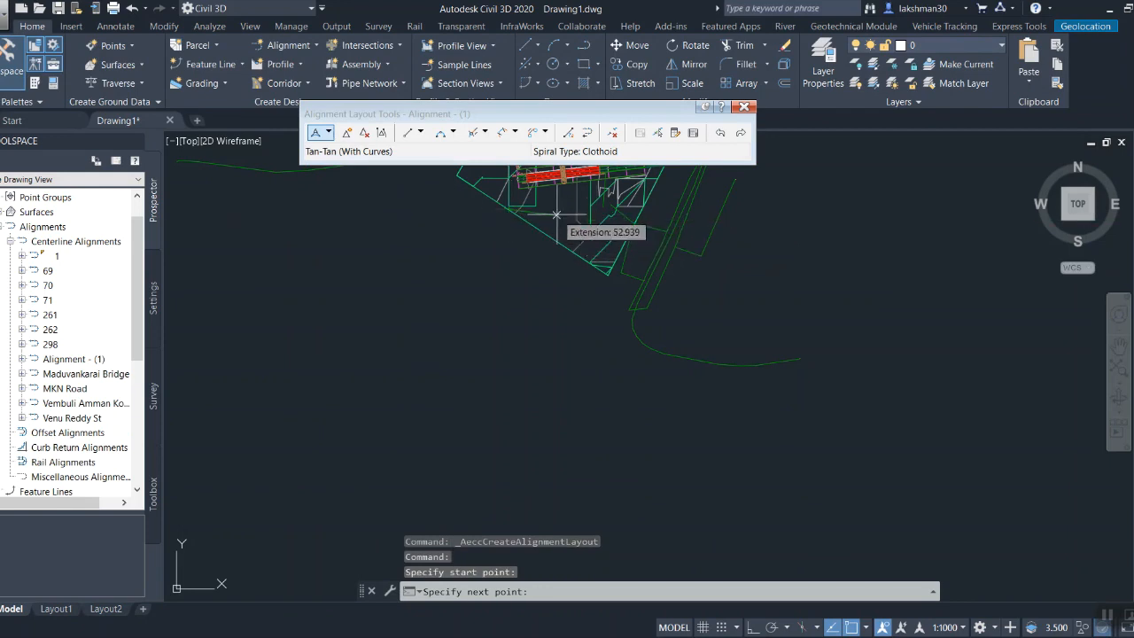
left_click(599, 218)
left_click(631, 205)
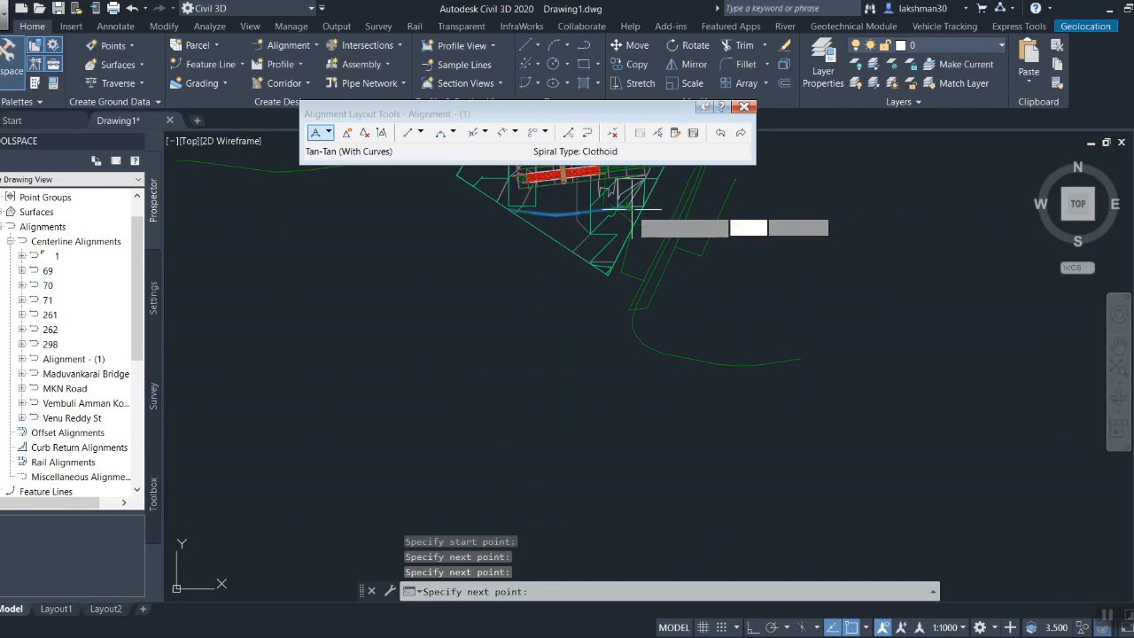
key("Escape")
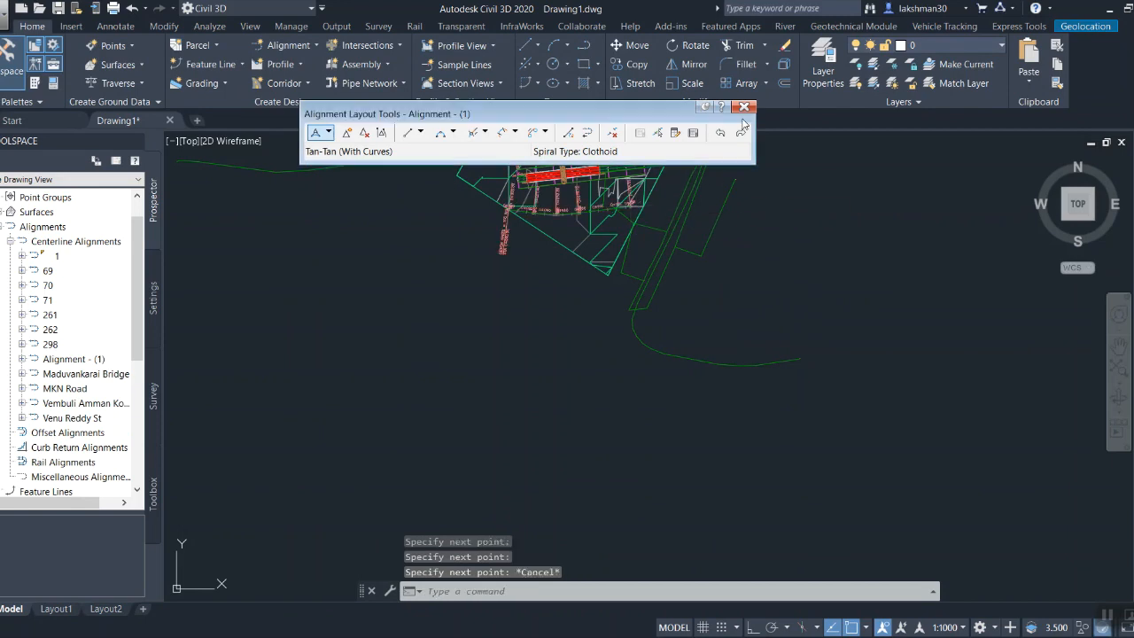
left_click(745, 108)
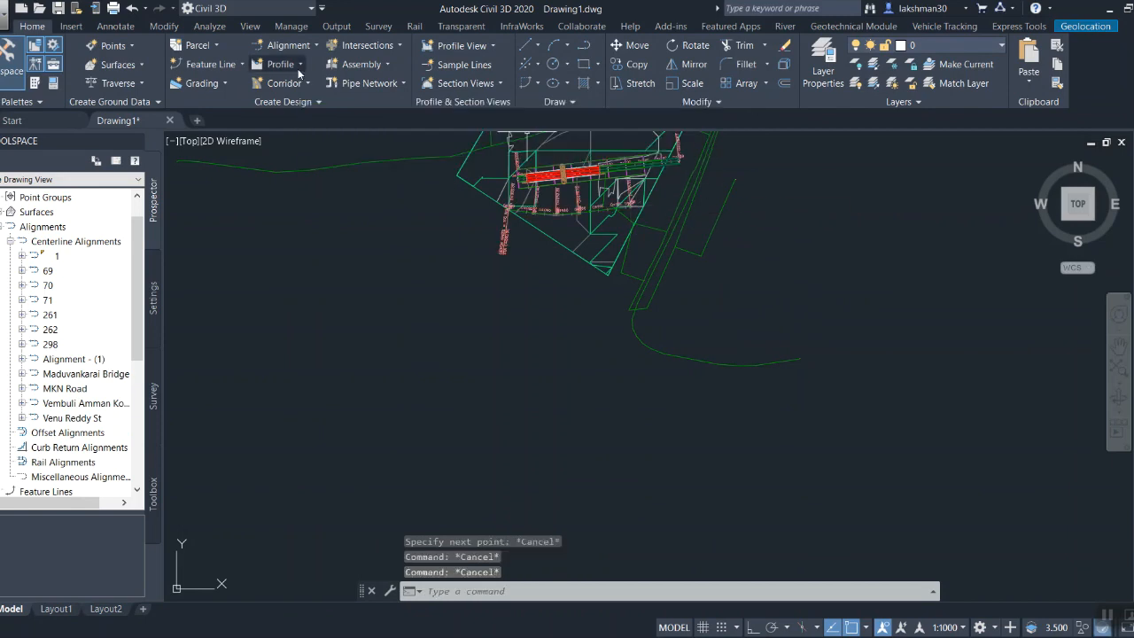
Start a surface profile for Alignment - (1) over its full station range and add the AIW_Existing_Ground surface to it
left_click(292, 67)
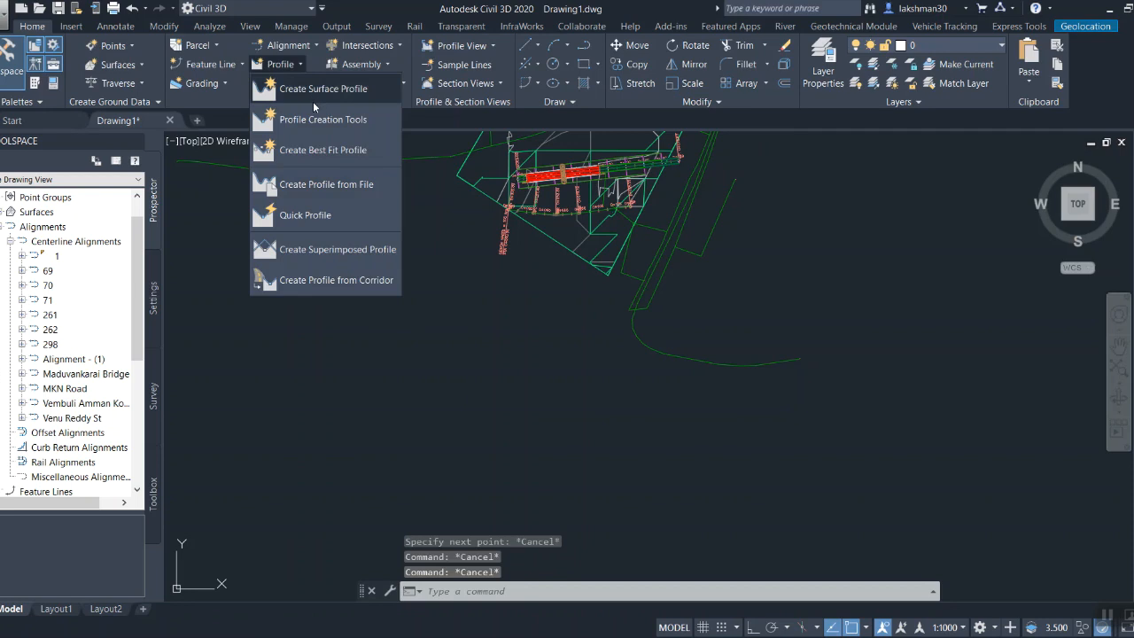
left_click(314, 102)
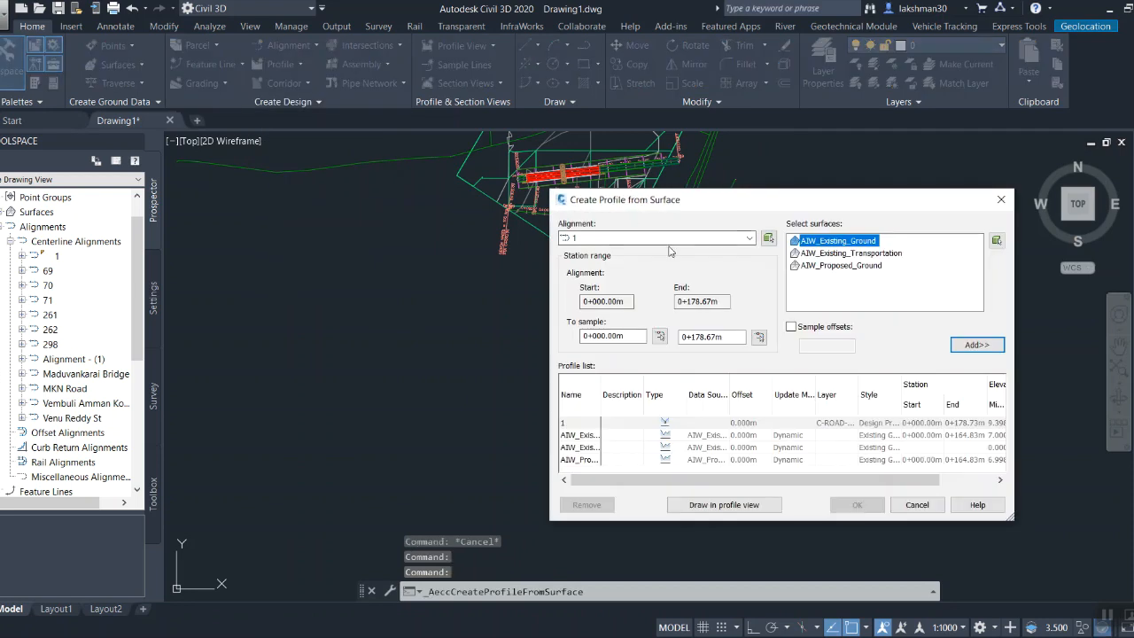
left_click(665, 238)
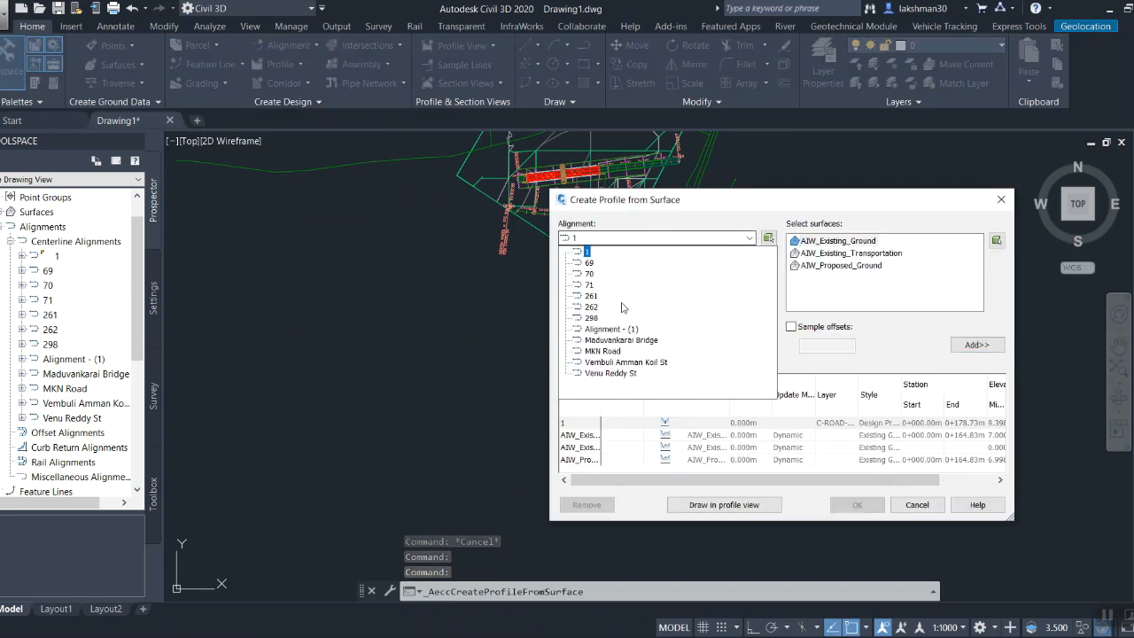
left_click(617, 331)
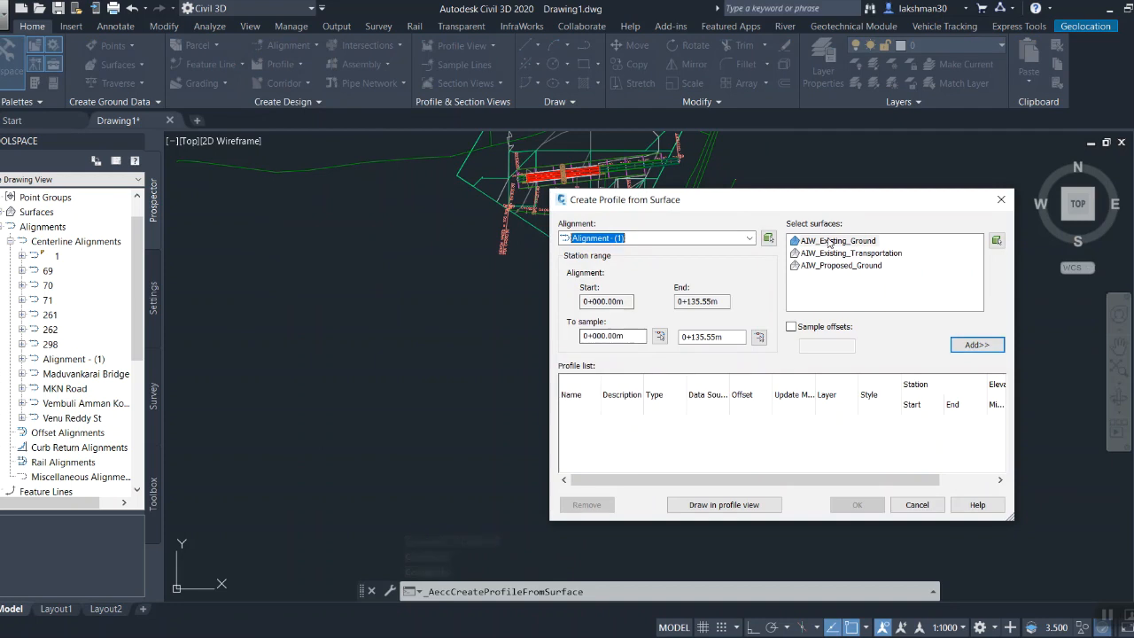
left_click(972, 346)
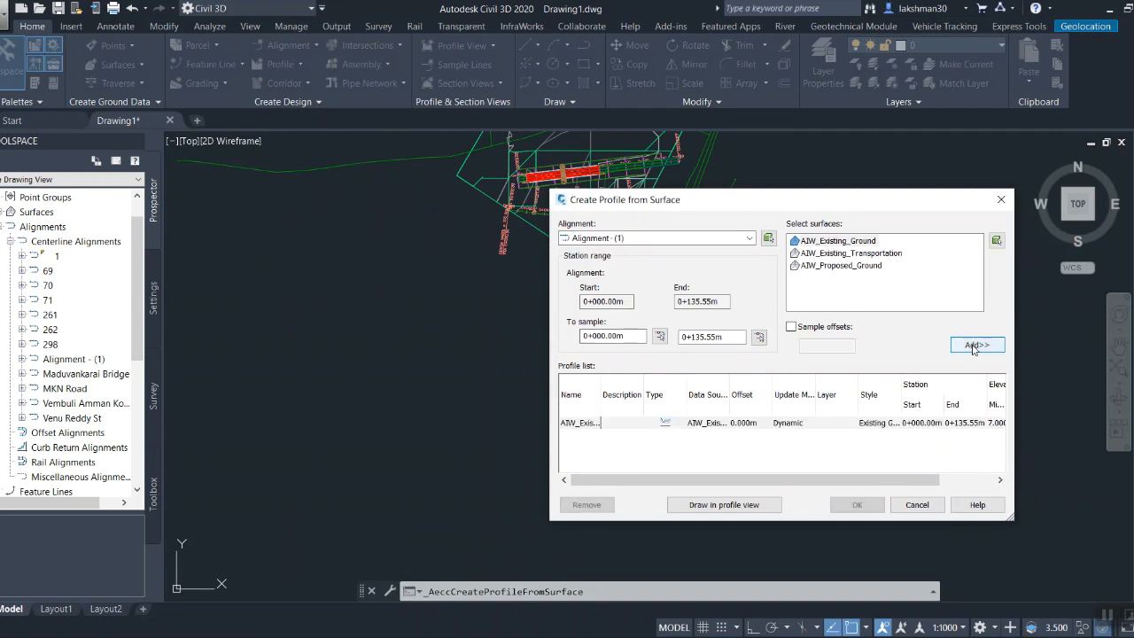
Draw the surface profile in a profile view with the default settings, placing it in the empty area south of the terrain surface
left_click(725, 505)
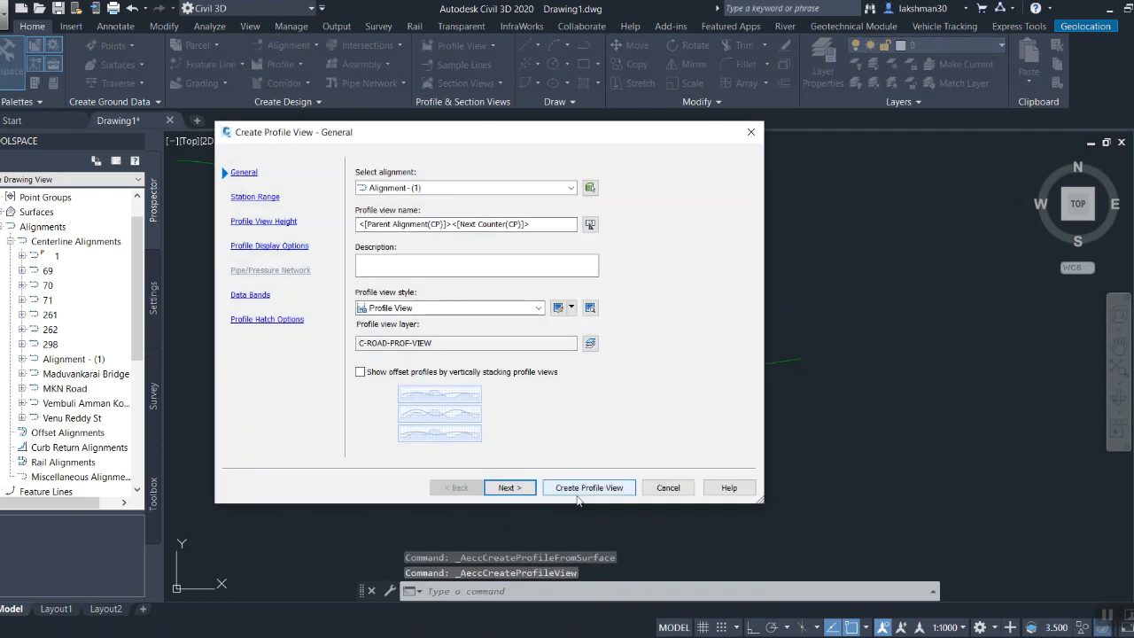
left_click(578, 492)
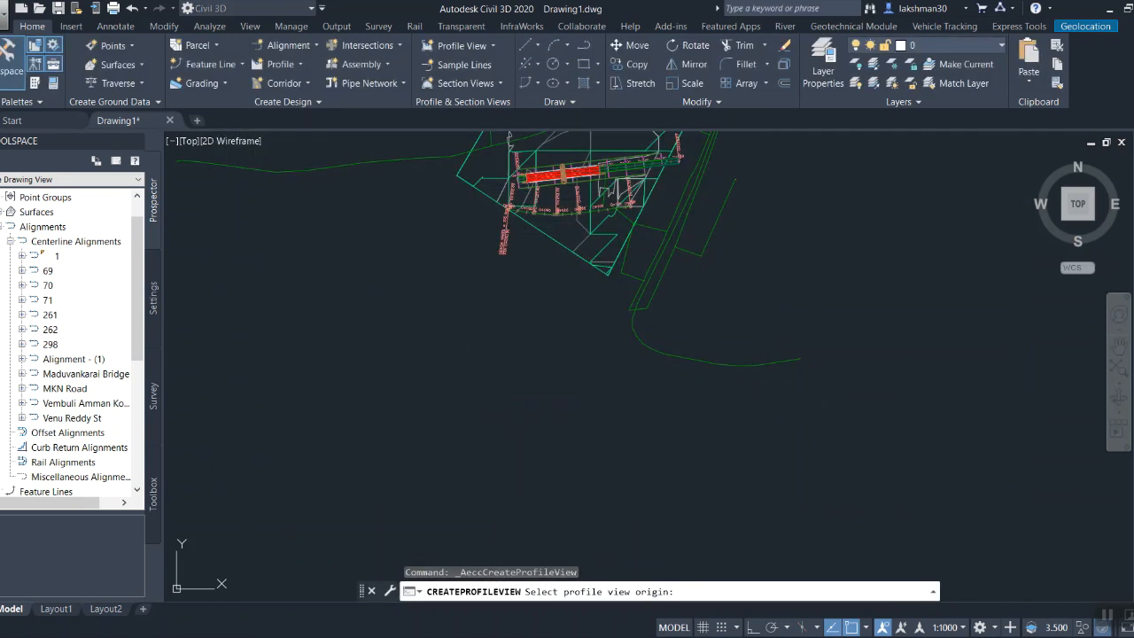
left_click(462, 367)
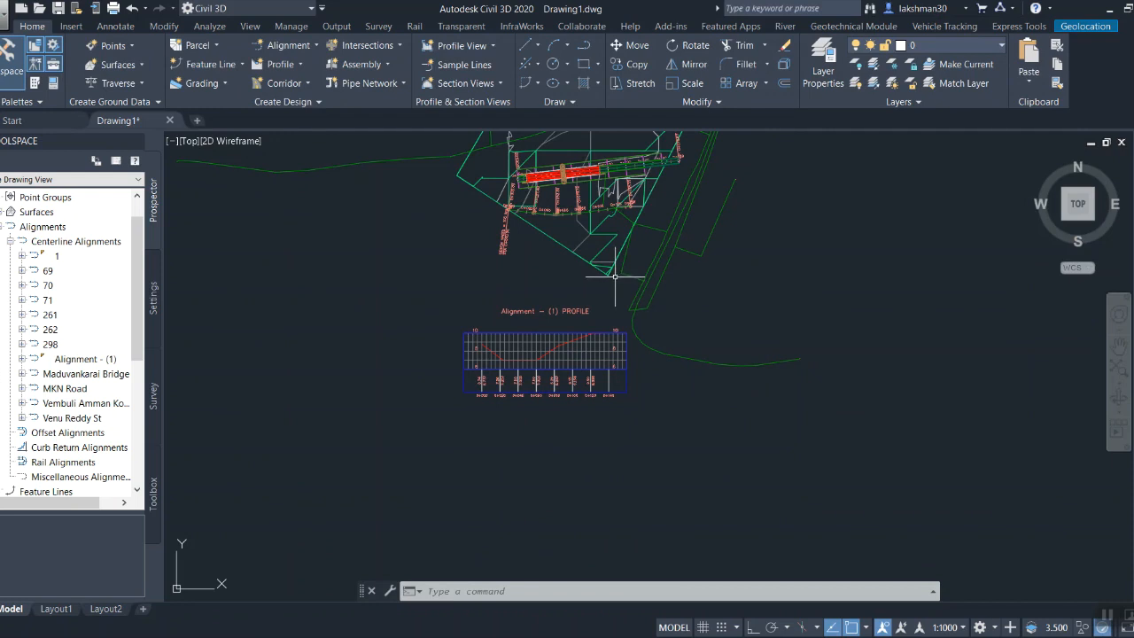
Switch to the PPT-webinar.pptx presentation in PowerPoint and start the slide show from the highway image slide near the end
mouse_move(612, 279)
mouse_move(637, 376)
mouse_move(372, 635)
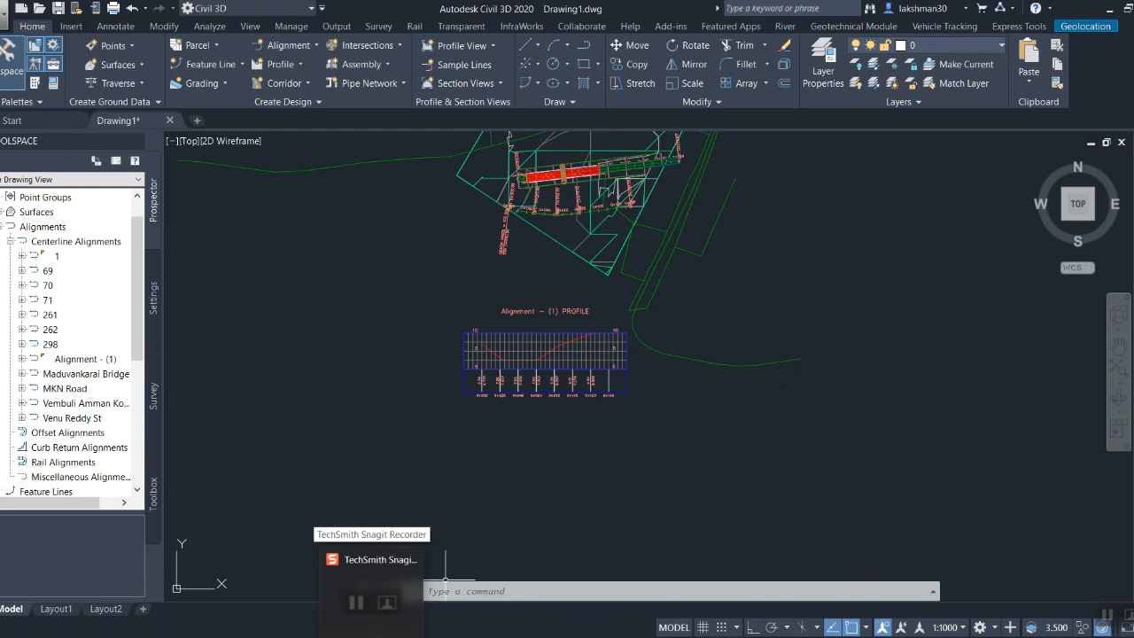
left_click(315, 634)
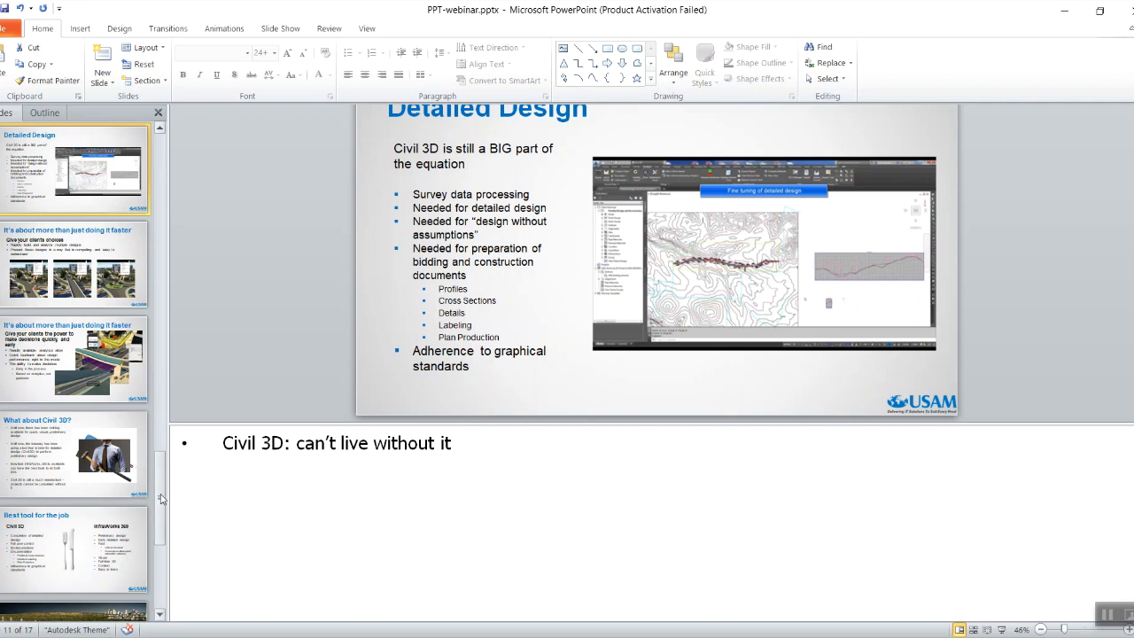
scroll(165, 532, "down", 2)
left_click(102, 551)
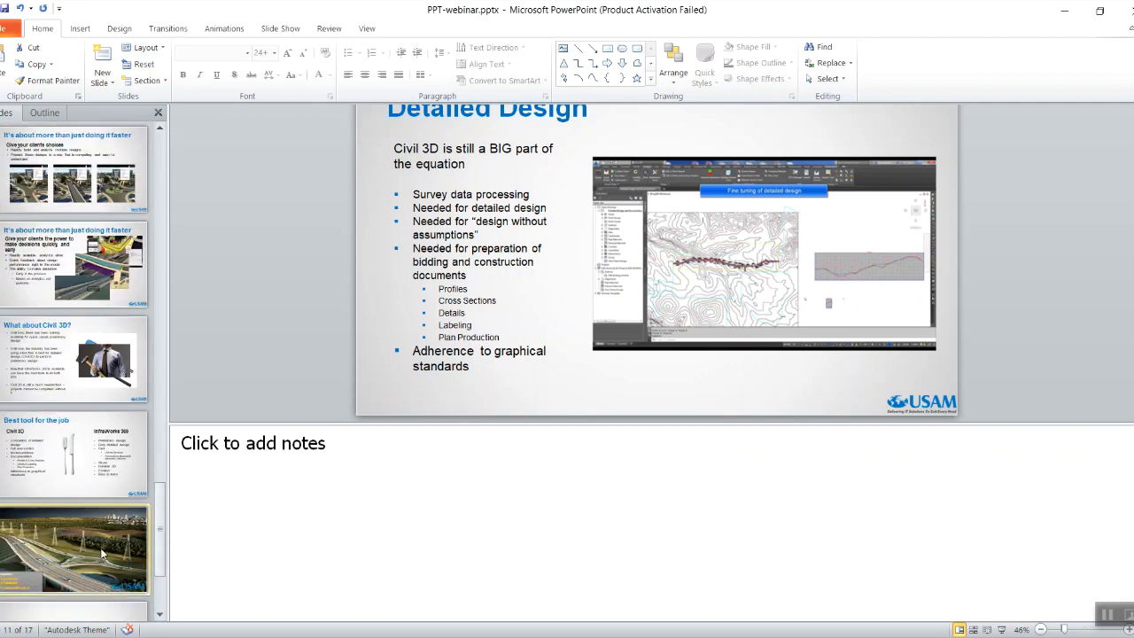
left_click(1004, 630)
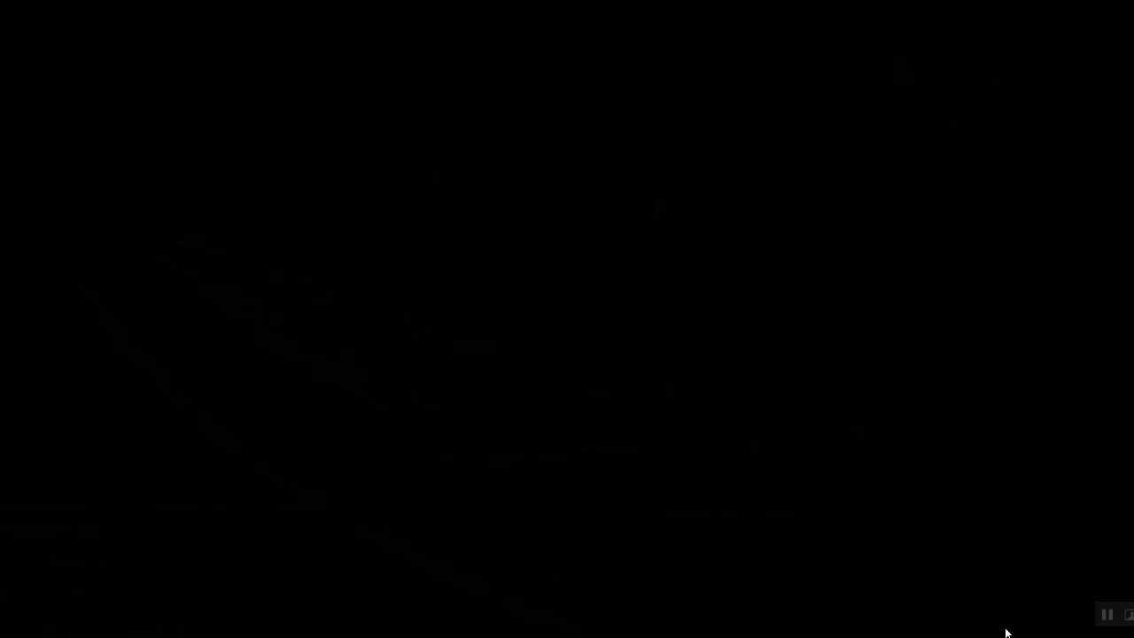